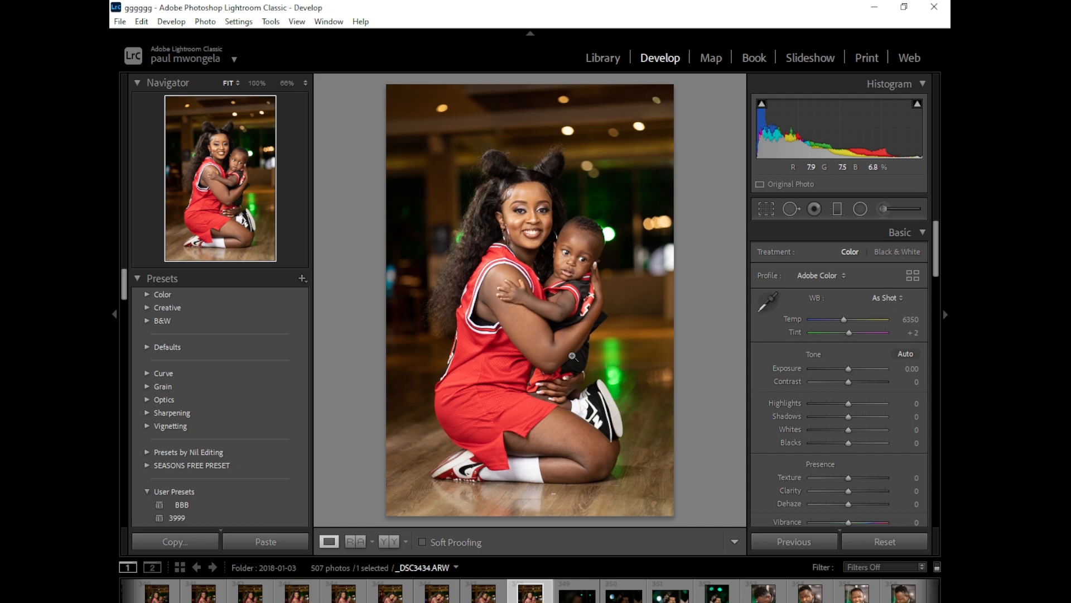
- Examine the woman's face up close for skin texture, highlights and shadows, and compare it with the full photo
click(614, 273)
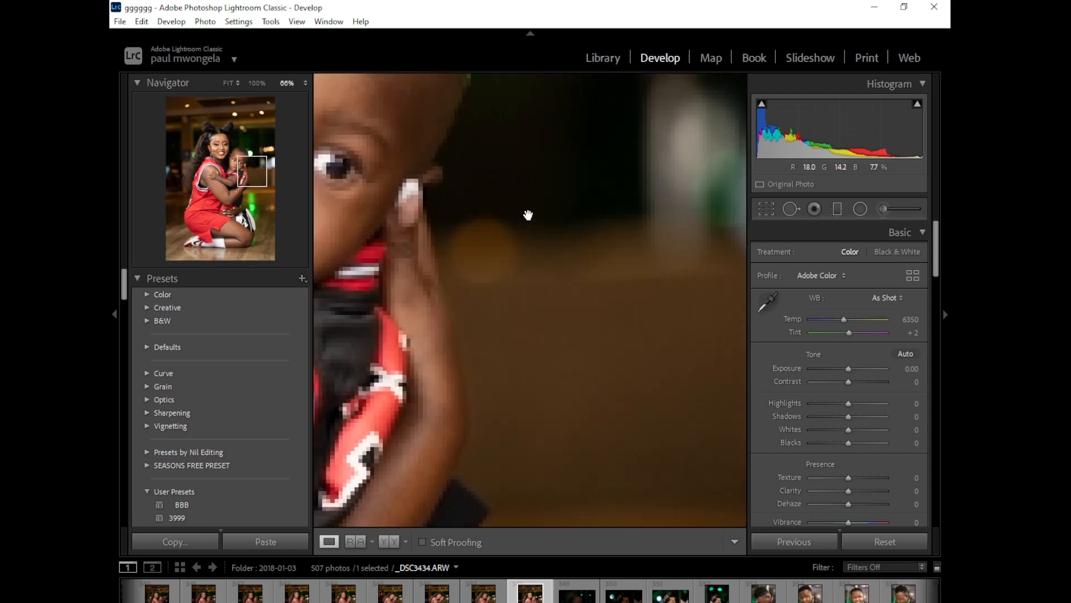
click(504, 248)
click(529, 200)
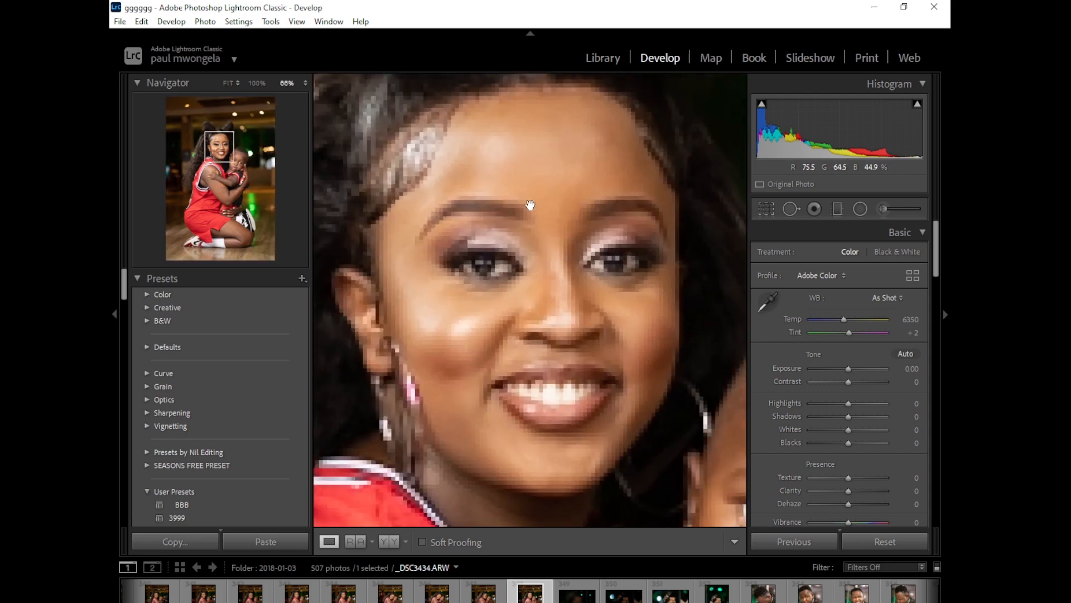
click(586, 235)
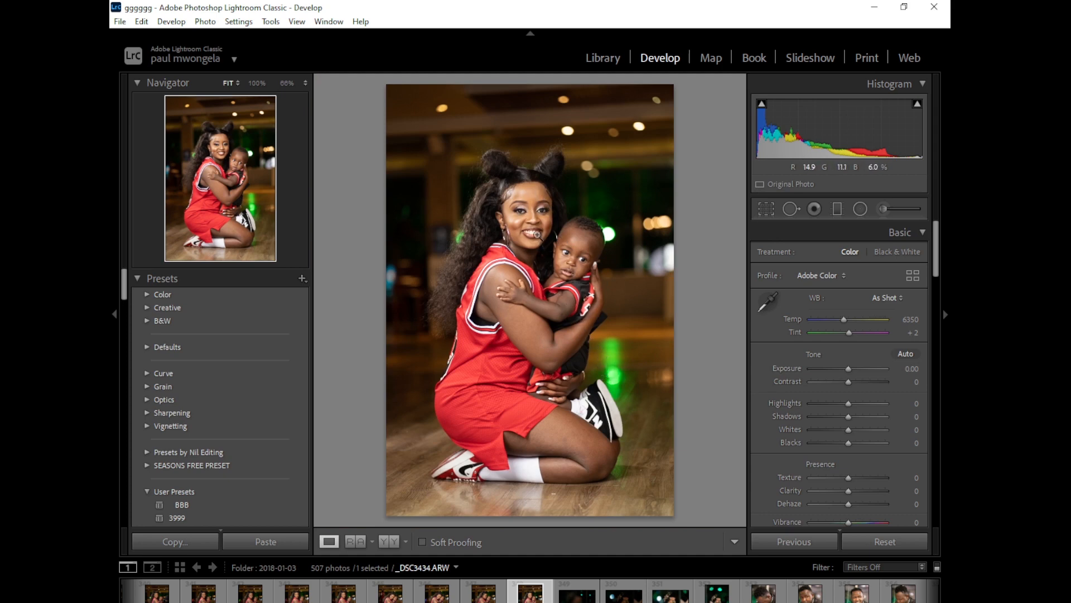
click(530, 199)
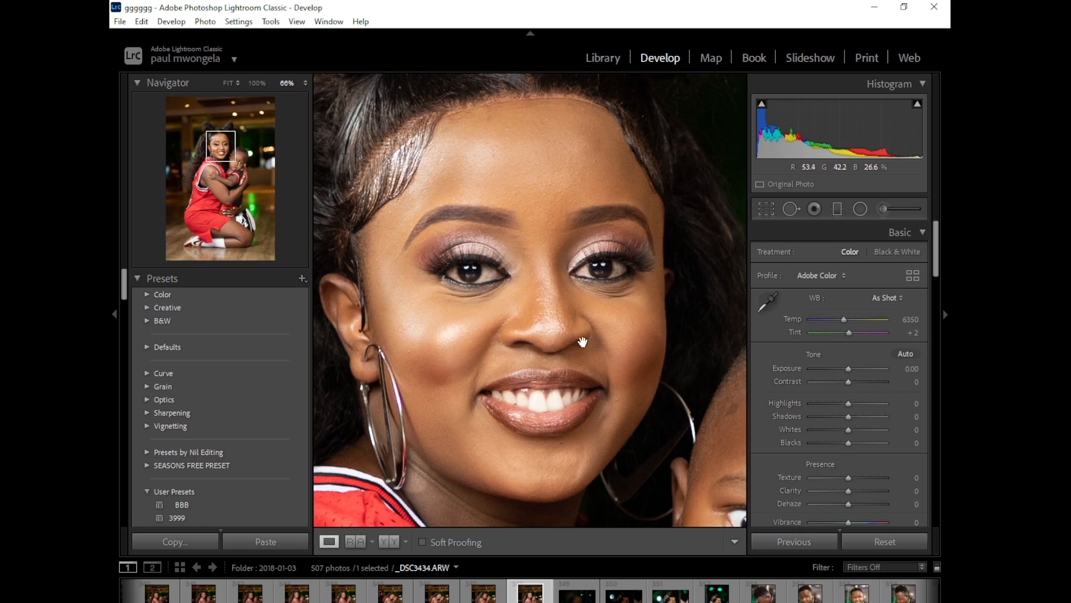
click(619, 313)
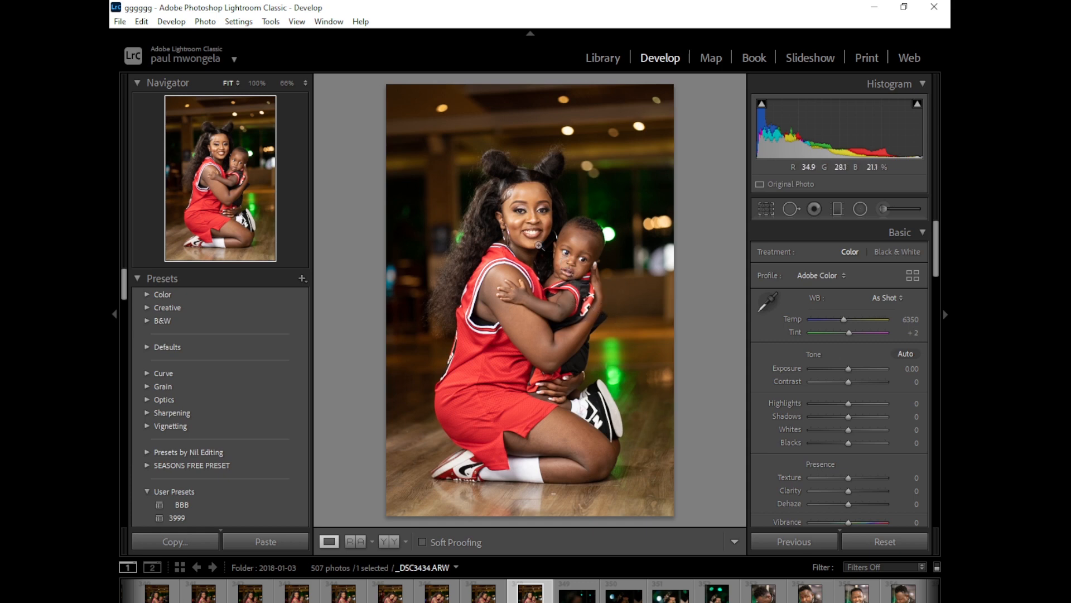
click(532, 208)
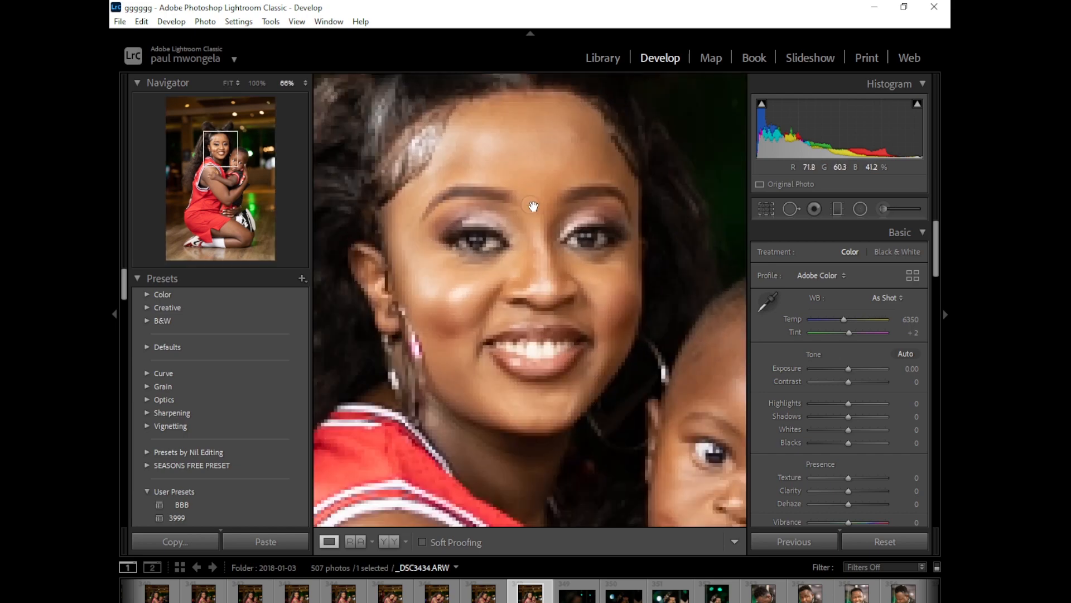
click(533, 210)
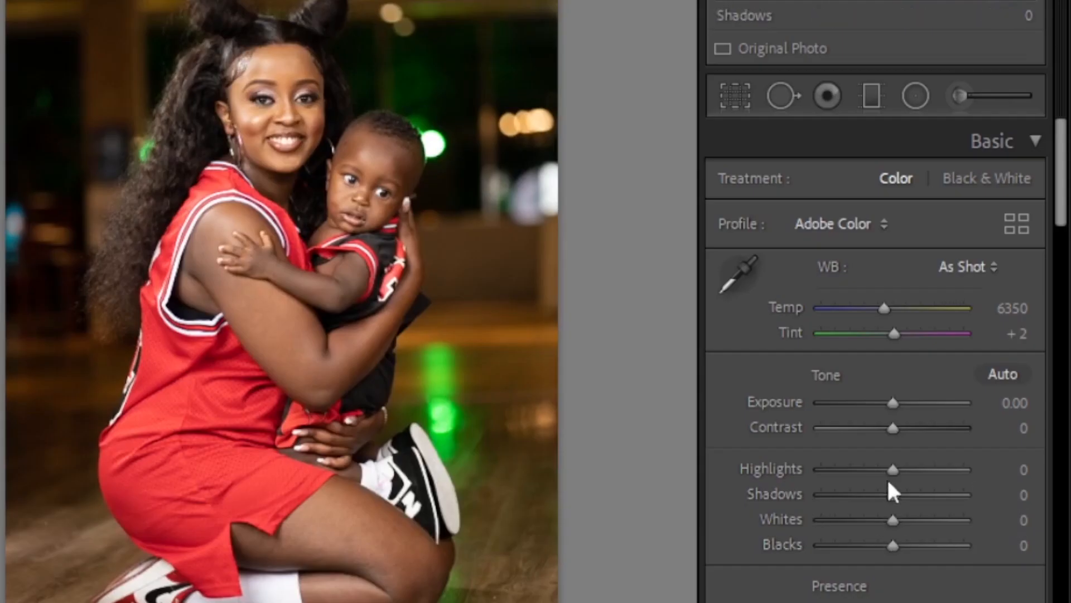
- Set Highlights to -33, Shadows to +33, Whites to -14 and Blacks to +39, and check the woman's face up close
drag(892, 468, 911, 497)
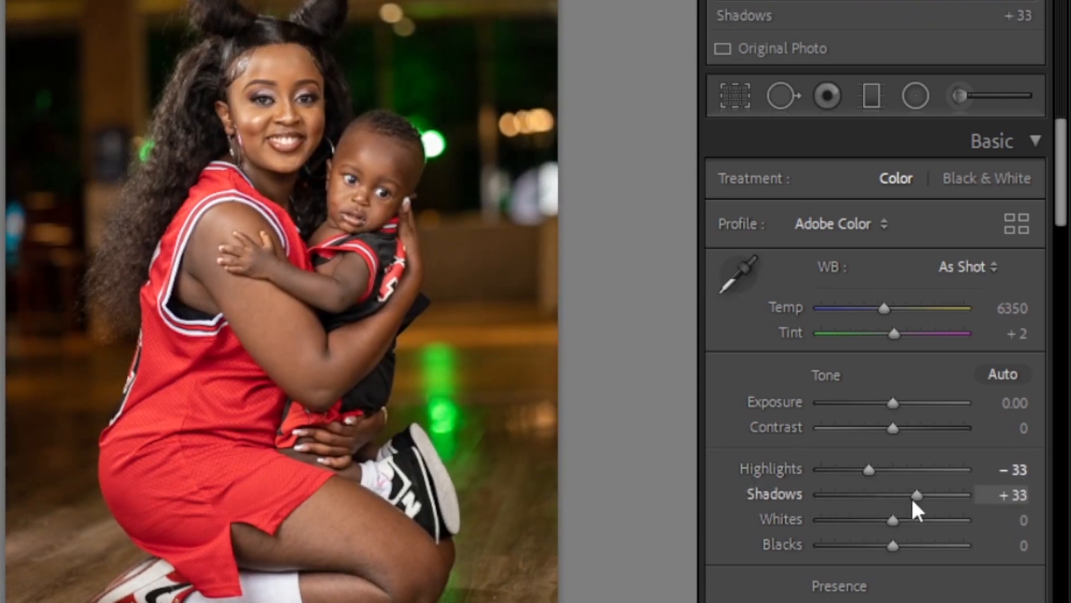
drag(894, 547, 882, 524)
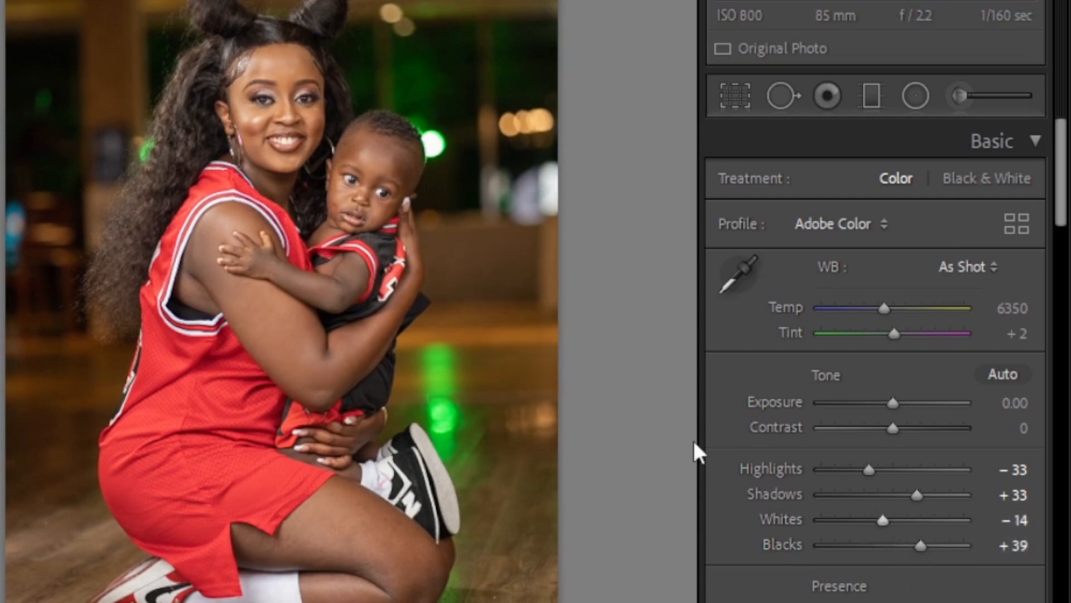
click(275, 72)
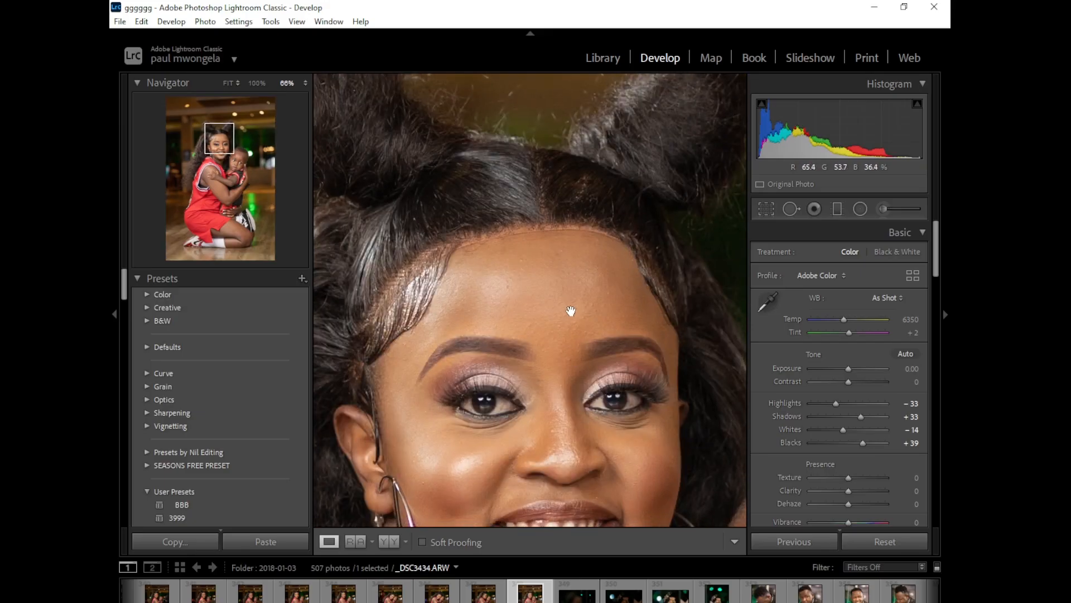
click(571, 304)
- Warm the white balance by setting the temperature to 6600, judging the woman's skin tone up close
click(552, 216)
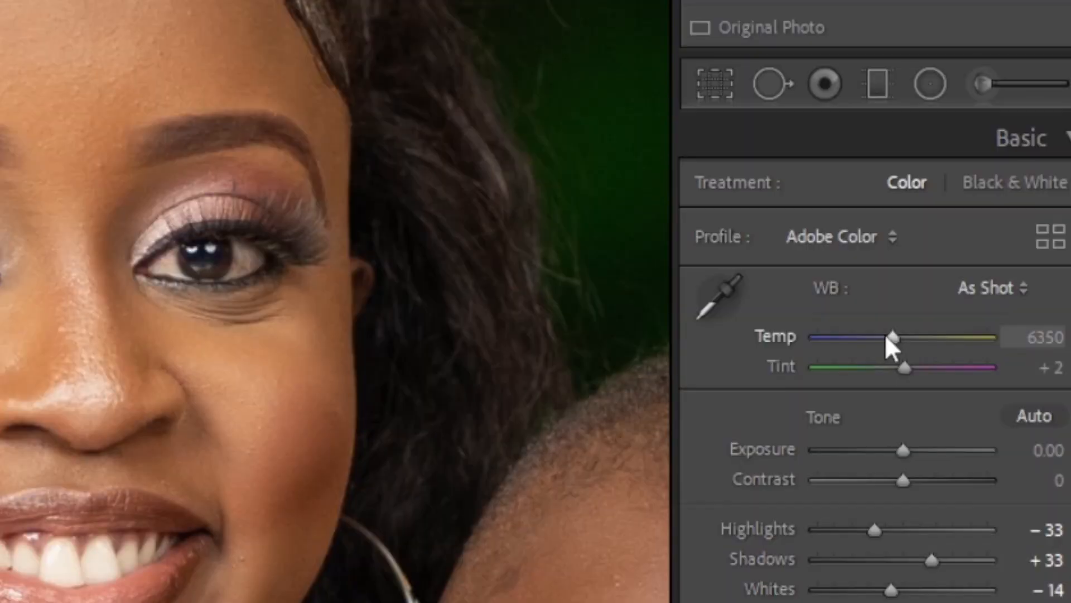
mouse_move(889, 340)
mouse_down()
mouse_move(866, 339)
mouse_move(892, 338)
mouse_up()
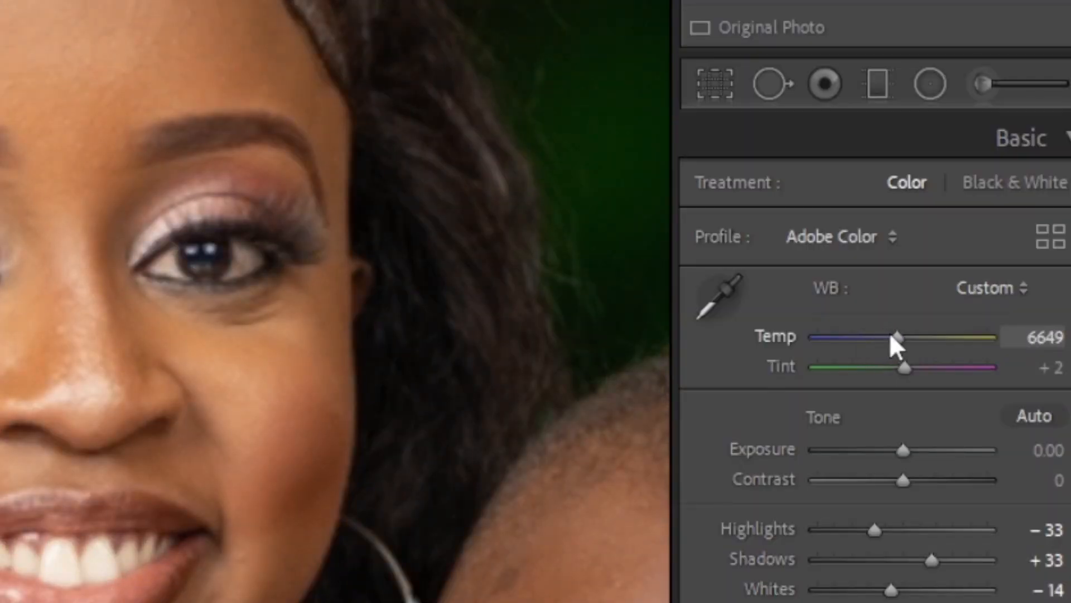
drag(892, 338, 898, 340)
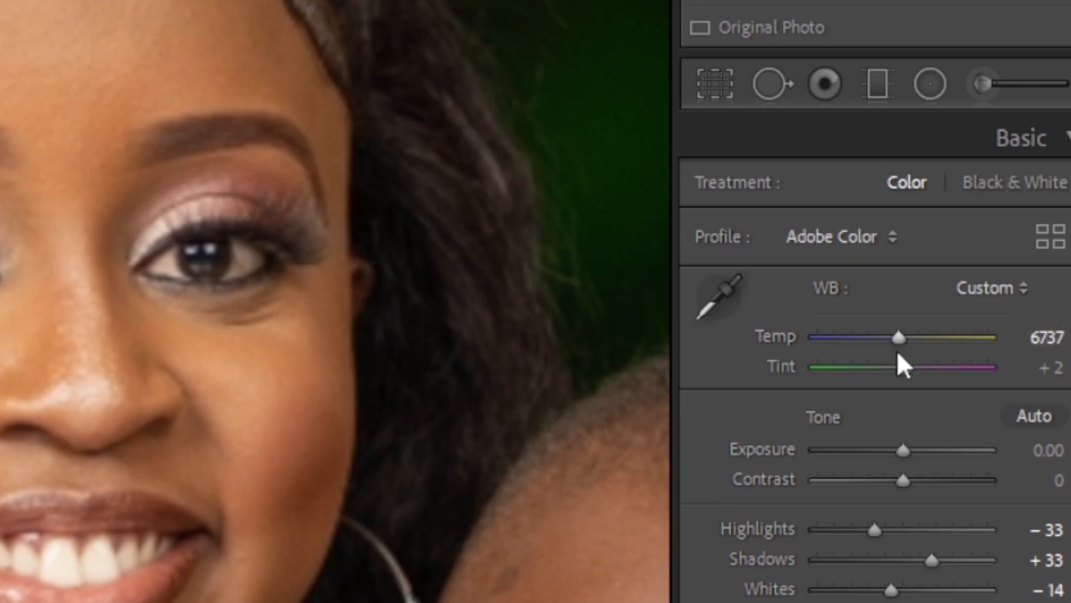
click(151, 397)
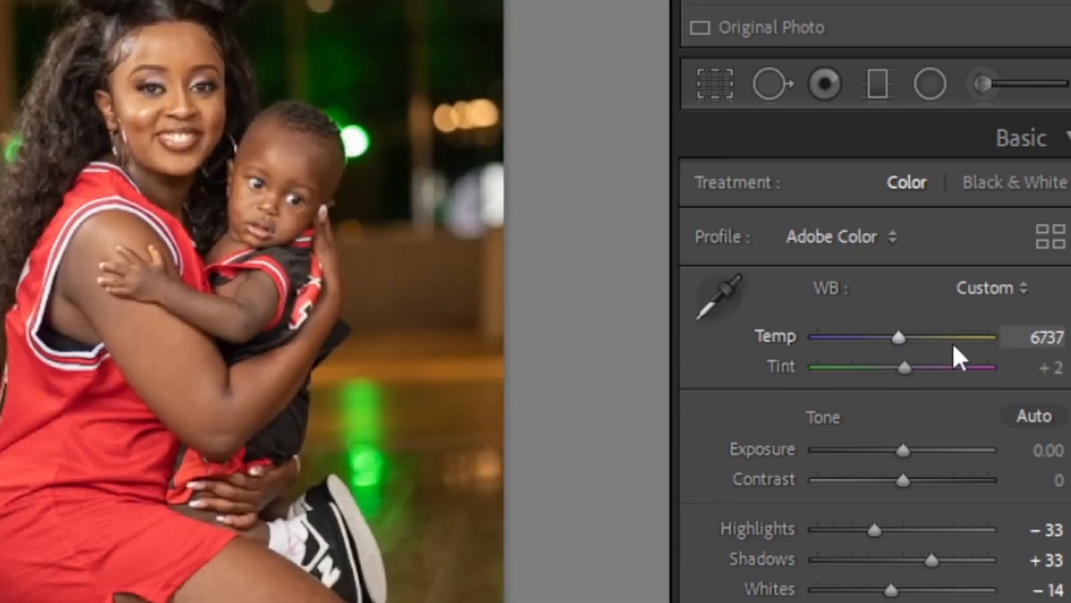
click(162, 56)
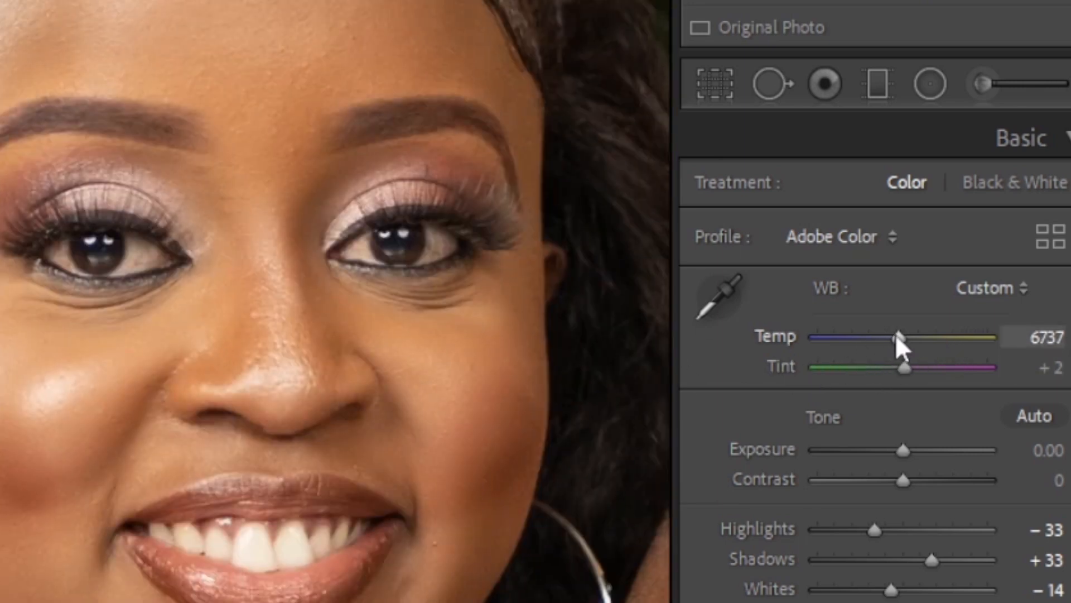
mouse_move(897, 343)
mouse_down()
mouse_move(869, 354)
mouse_move(904, 355)
mouse_move(898, 343)
mouse_move(893, 363)
mouse_up()
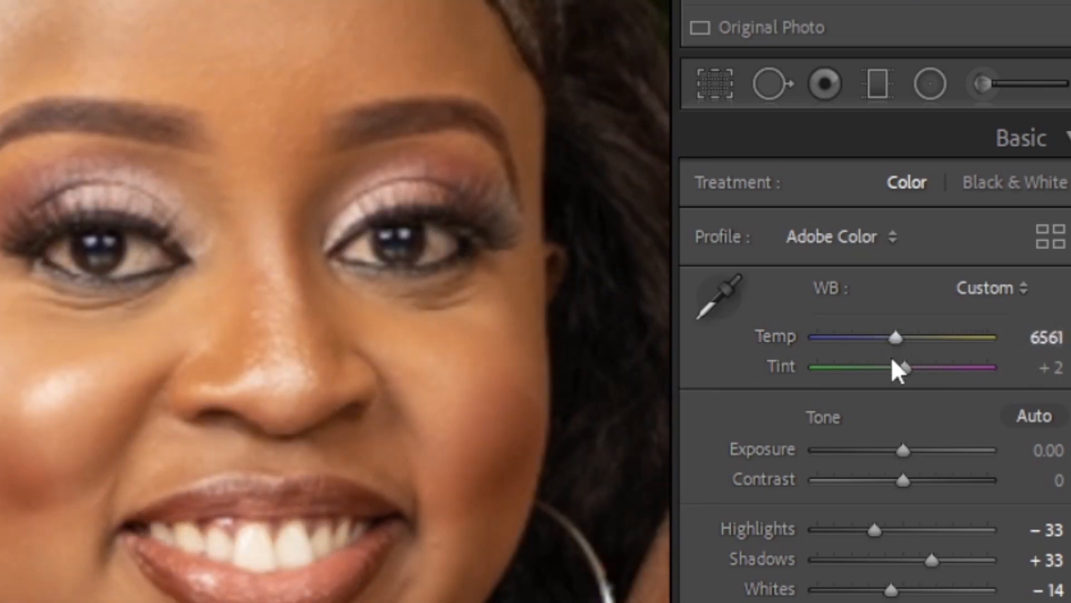
click(1054, 336)
text(6600)
key(Return)
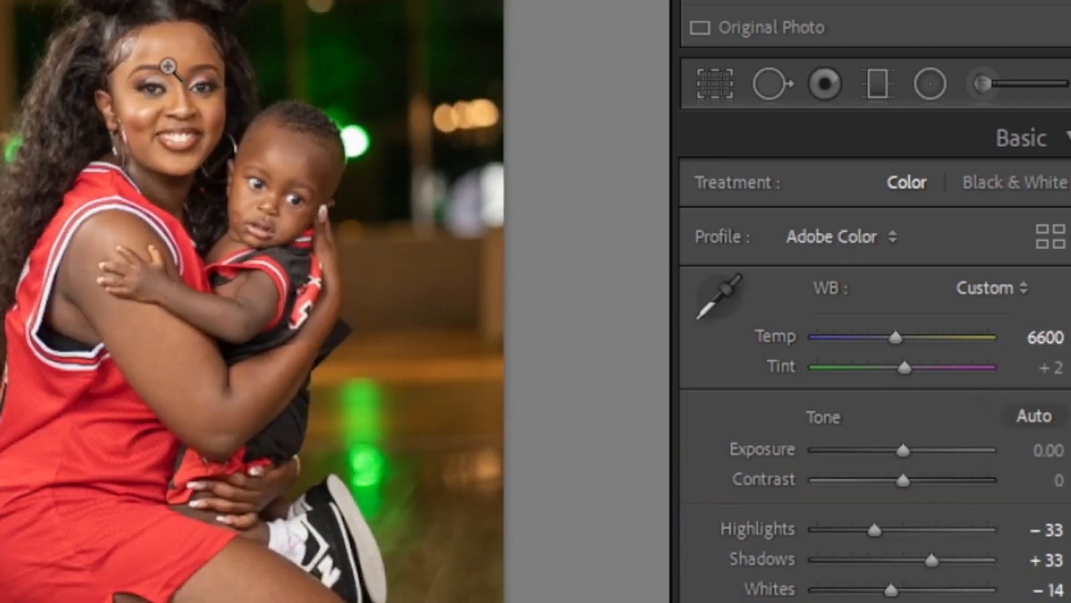
- Set the tint to +11, judging the woman's skin tone up close
click(168, 66)
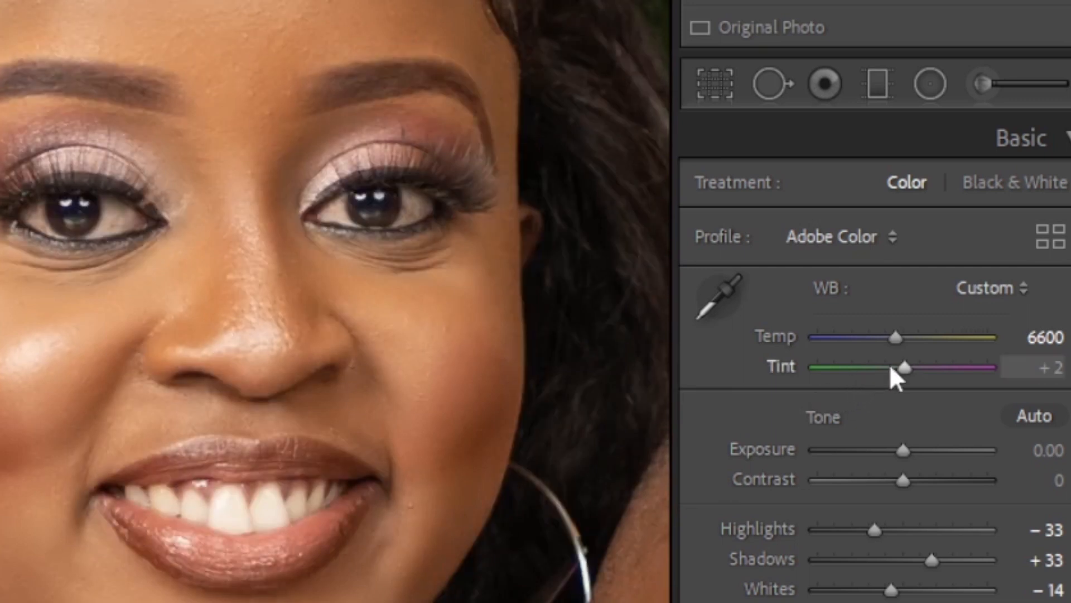
mouse_move(906, 369)
mouse_down()
mouse_move(879, 385)
mouse_move(908, 379)
mouse_up()
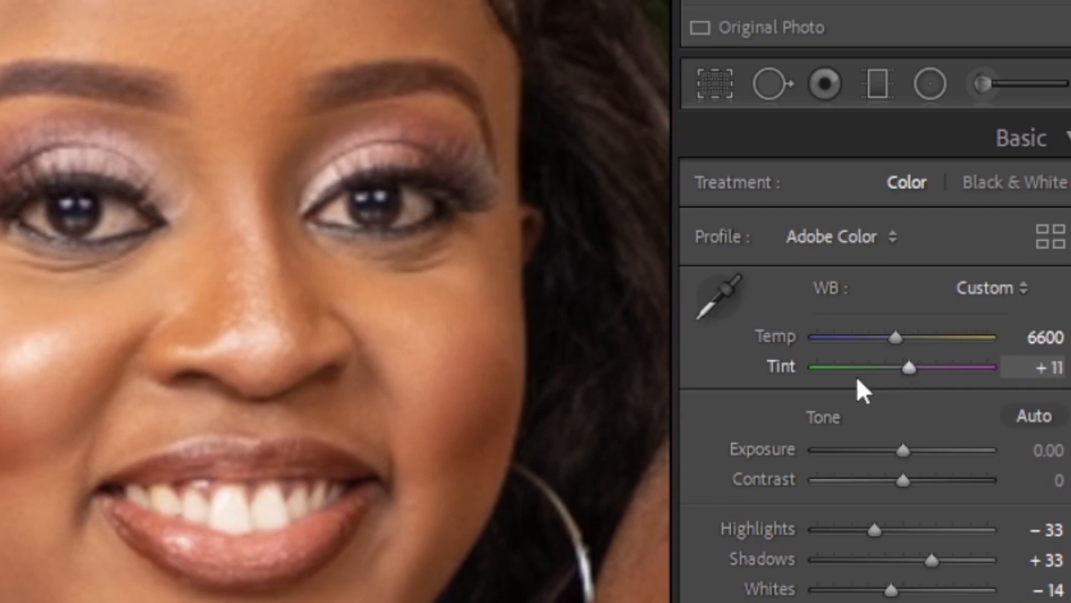
click(258, 426)
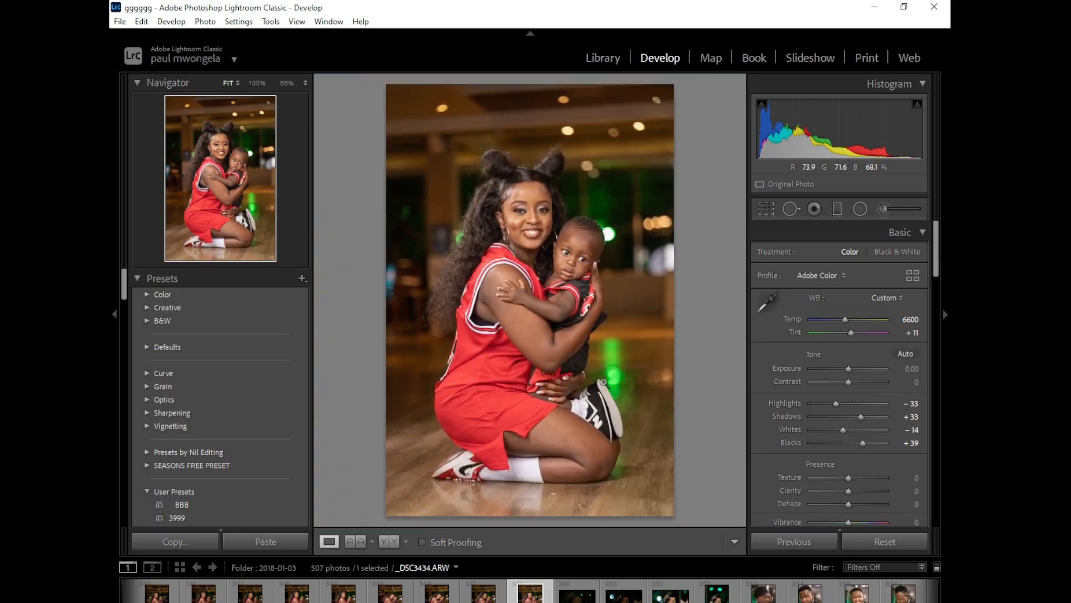
- Send the photo to Adobe Photoshop 2020 for editing
right_click(515, 358)
mouse_move(662, 369)
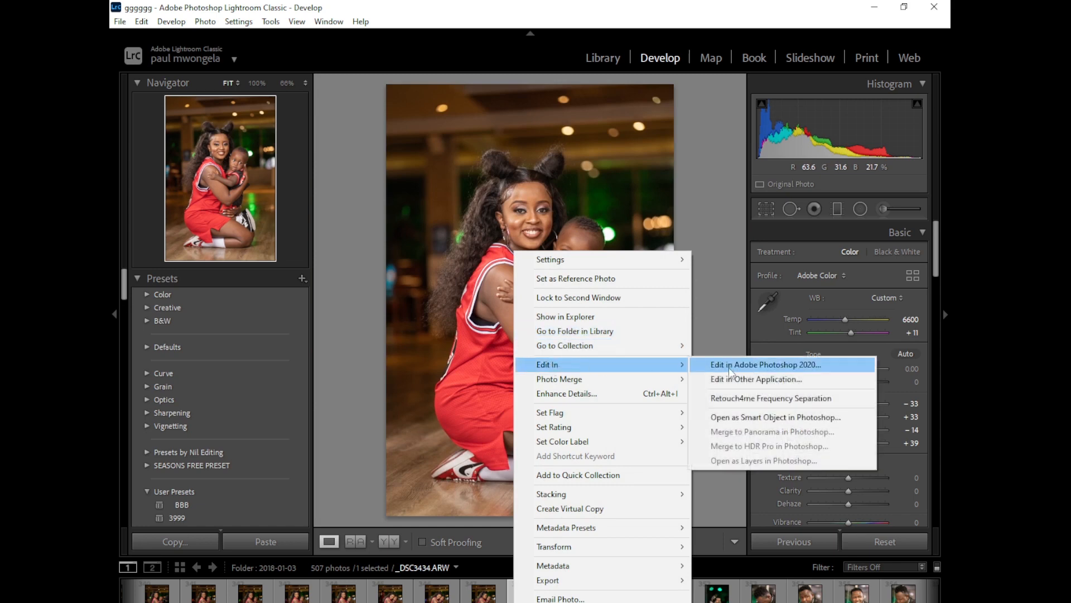
click(757, 365)
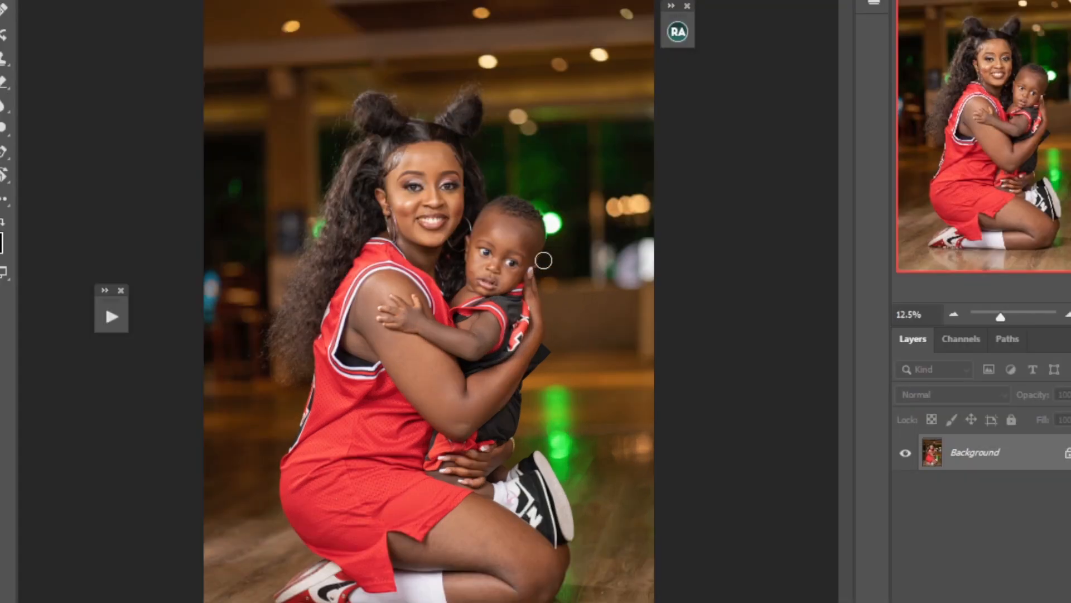
click(112, 316)
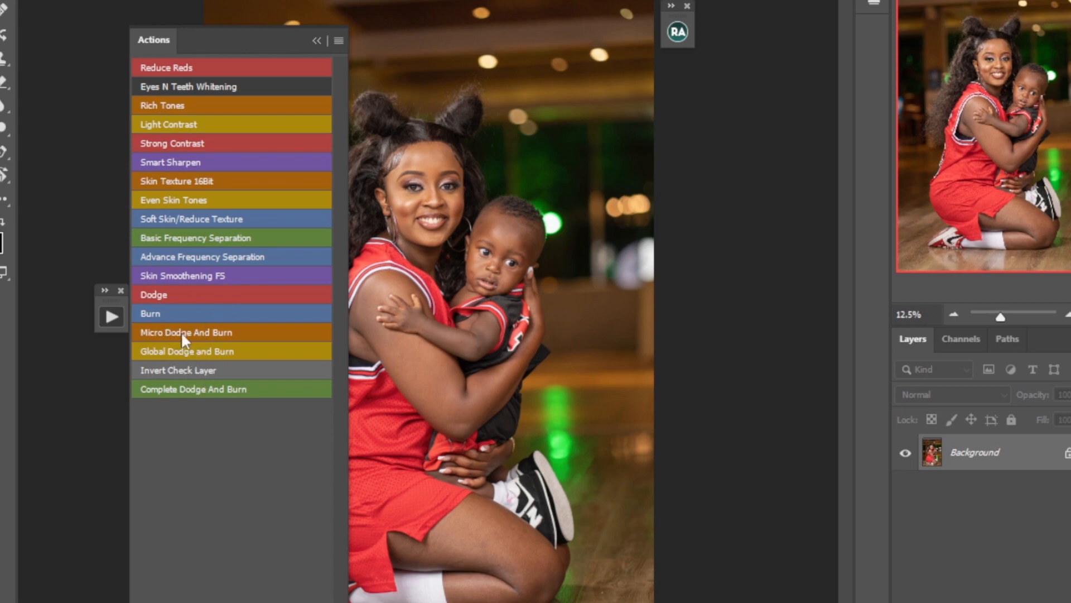
click(317, 41)
- Add a Curves adjustment layer above the background and raise the middle of the RGB curve to brighten the image
click(1008, 601)
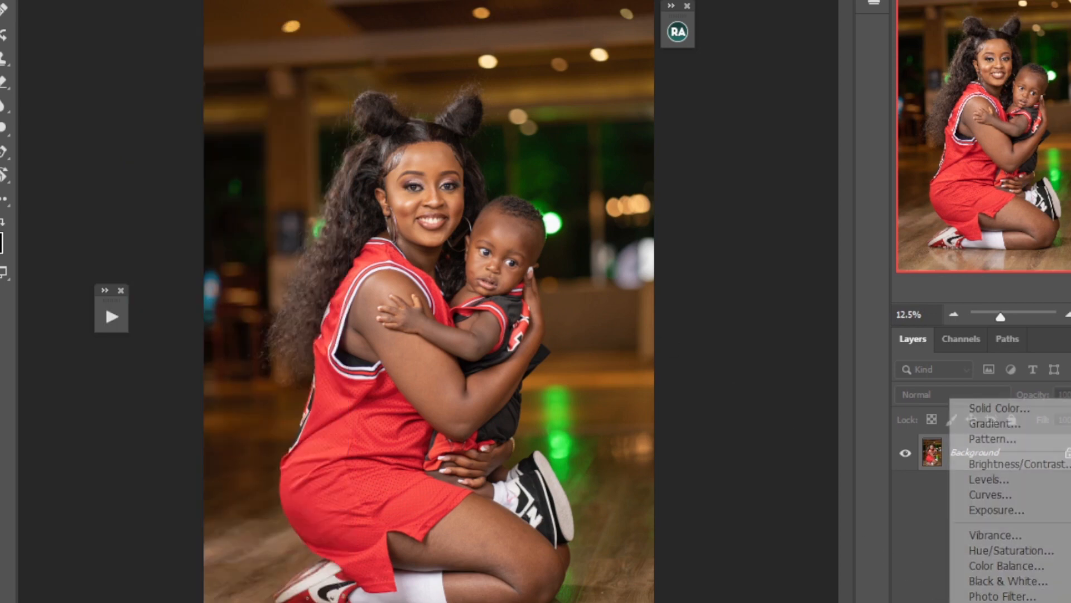
click(986, 495)
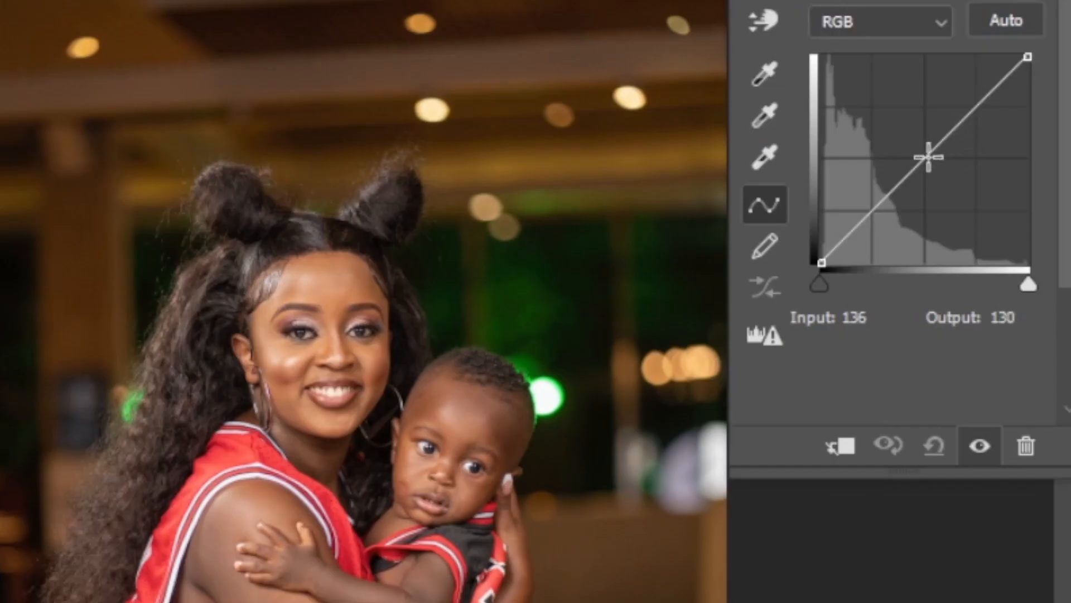
drag(923, 153, 911, 138)
click(1042, 1)
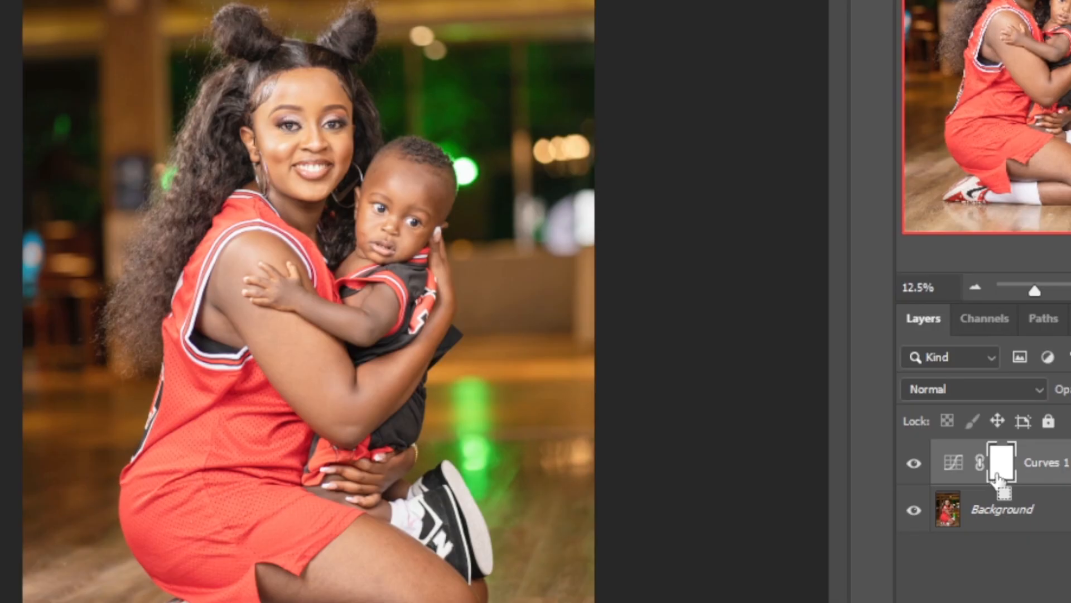
- Invert the Curves layer's mask to black and rename the layer "micro dodge"
key(ctrl+i)
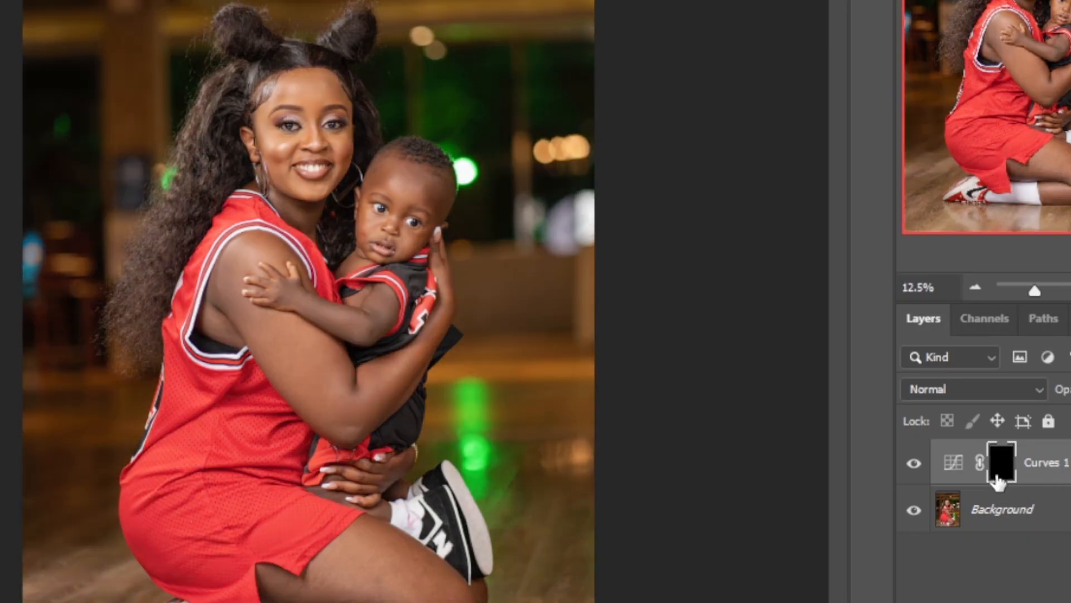
double_click(1035, 466)
text(micro do)
key(Return)
- Target the micro dodge layer's mask and prepare a white brush with 3% flow
click(1000, 469)
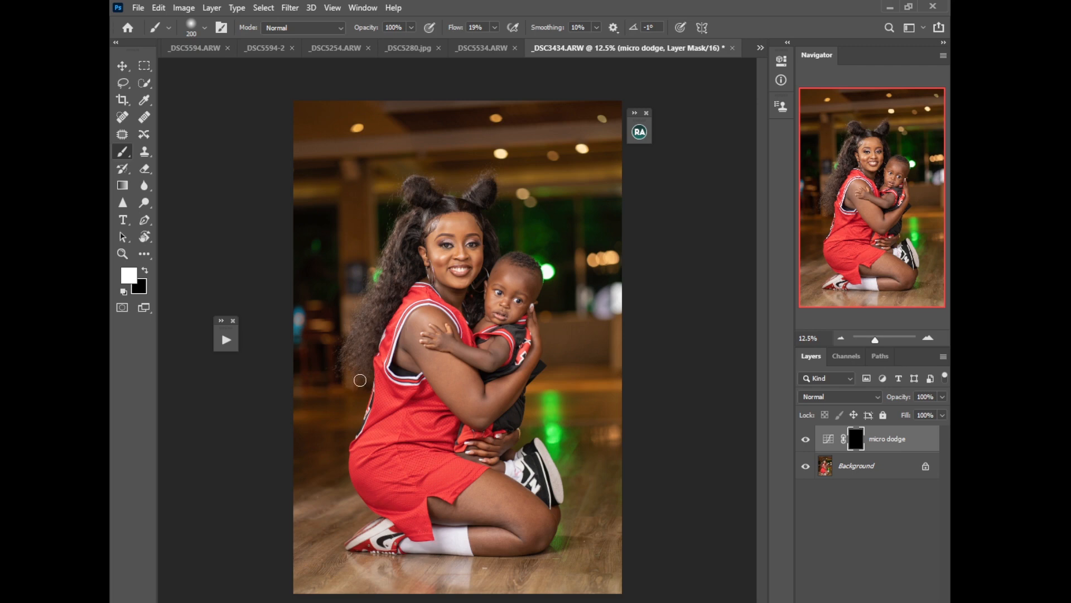
key(x)
key(x)
click(495, 27)
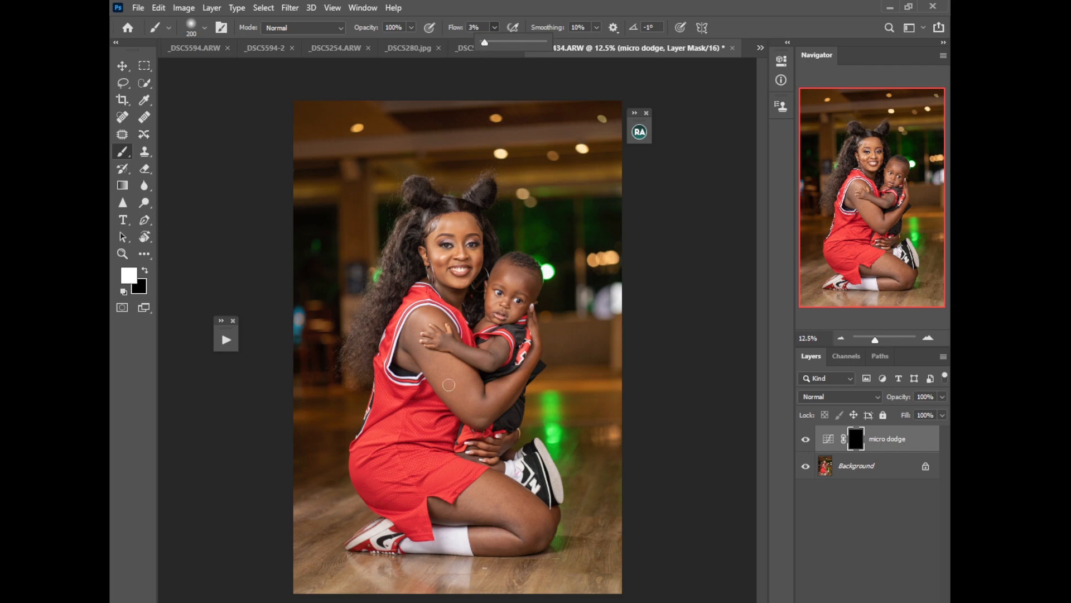
- Paint white on the micro dodge mask over the dark patches of the woman's upper arm, below the child's hand
key(ctrl+plus)
key(ctrl+plus)
key(ctrl+plus)
key(ctrl+plus)
key(ctrl+plus)
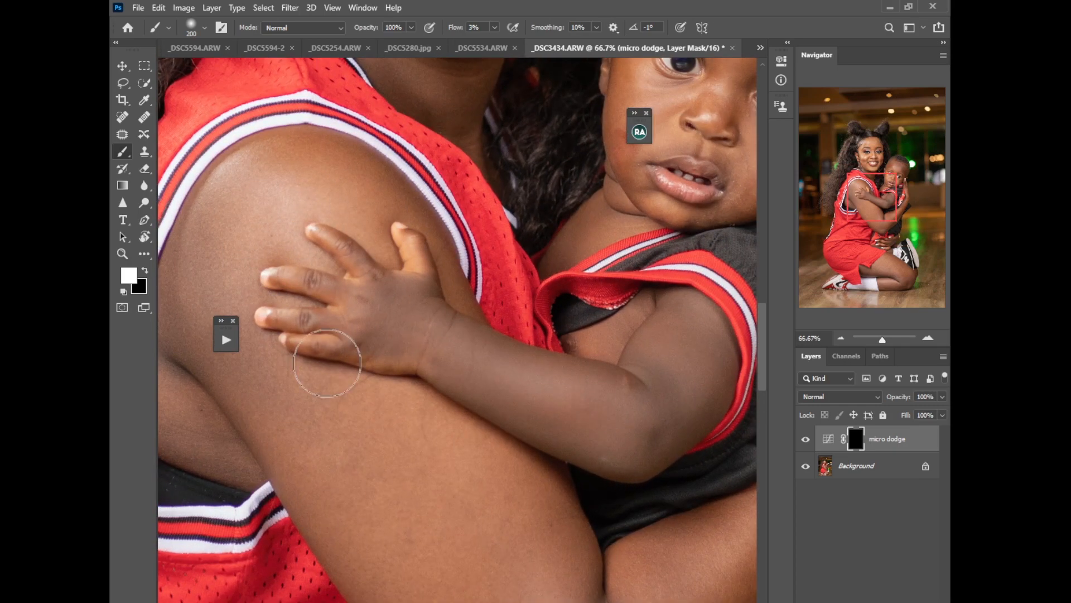
mouse_move(224, 301)
mouse_down()
mouse_move(232, 412)
mouse_move(246, 405)
mouse_up()
drag(335, 380, 428, 392)
mouse_move(293, 338)
mouse_down()
mouse_move(279, 332)
mouse_move(286, 452)
mouse_move(265, 405)
mouse_up()
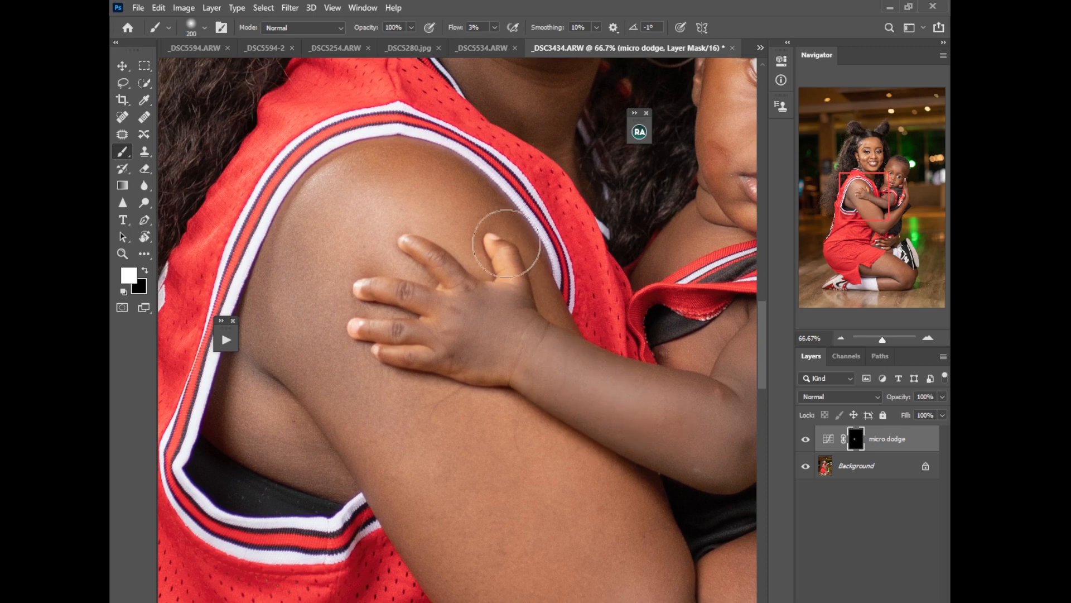
drag(598, 301, 461, 479)
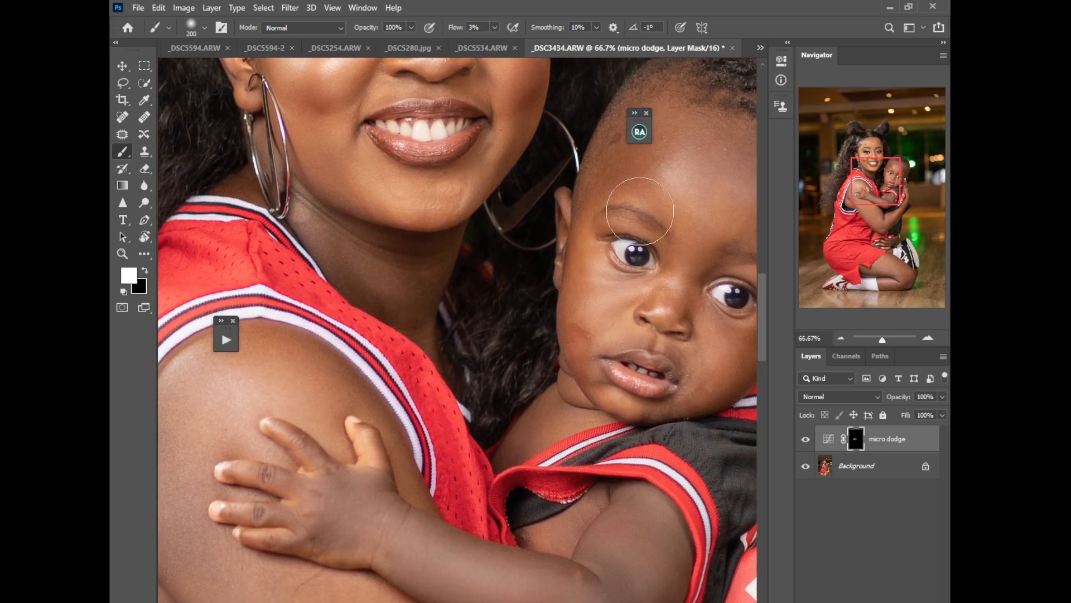
drag(663, 225, 570, 351)
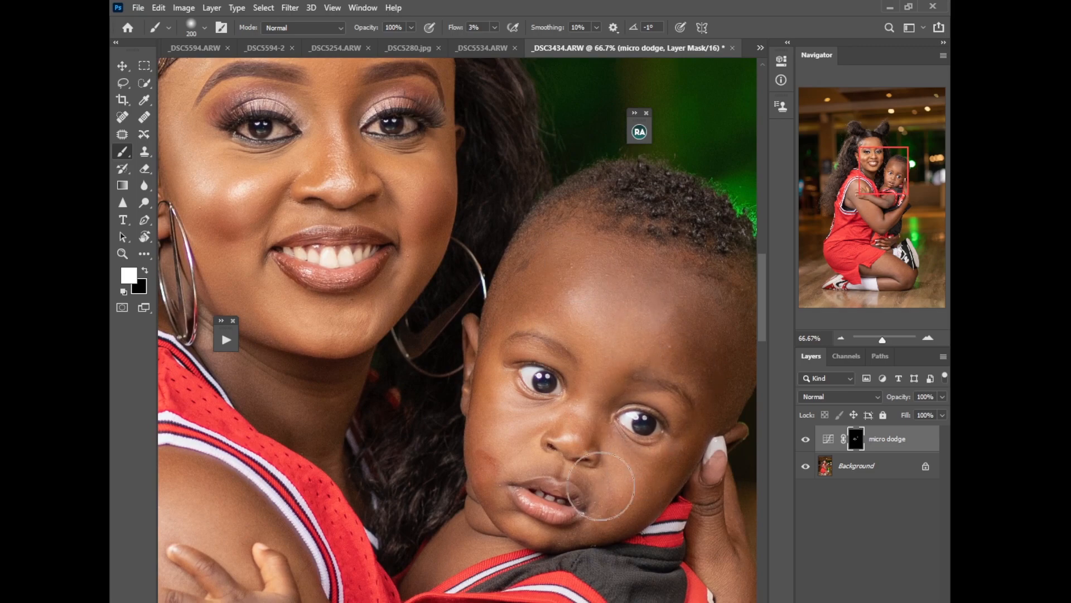
key(alt+Tab)
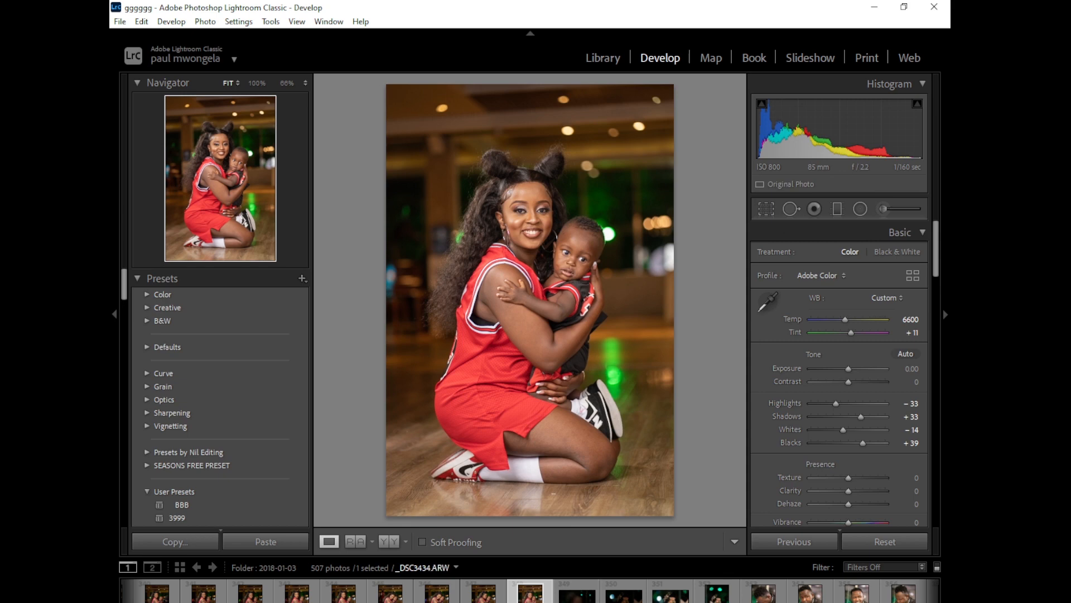
mouse_move(584, 602)
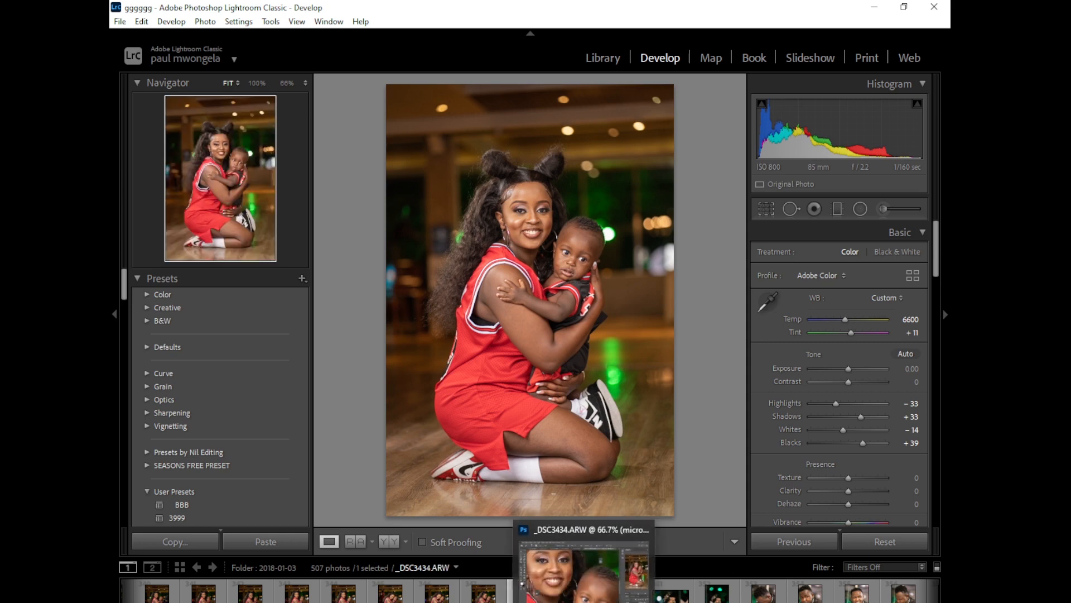
click(585, 575)
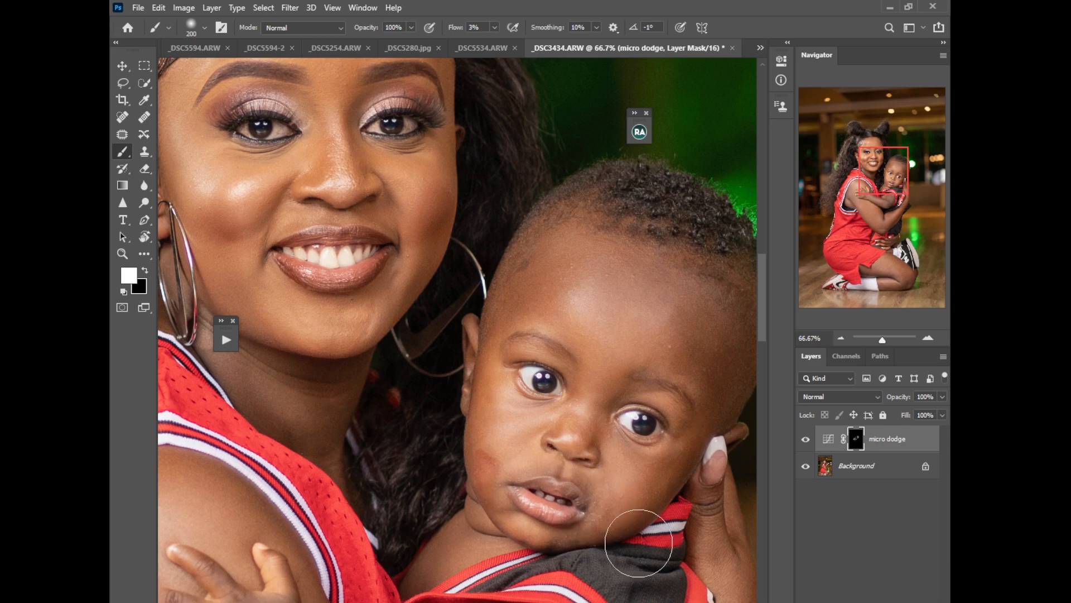
- Paint white on the micro dodge mask over the dark patches of the child's arm and the woman's forearm and elbow
drag(639, 543, 531, 319)
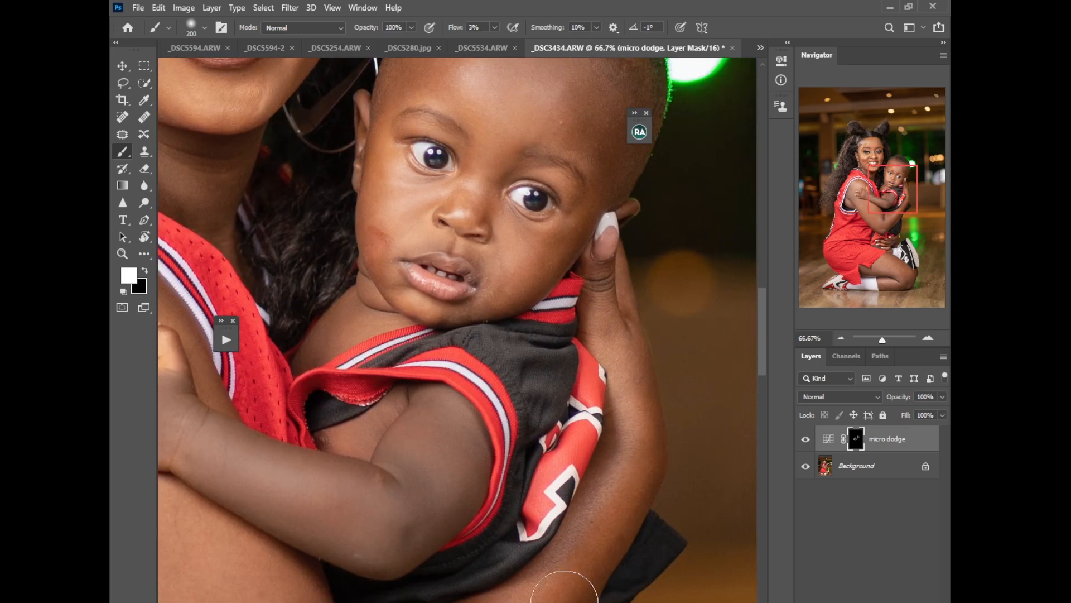
drag(529, 484, 591, 251)
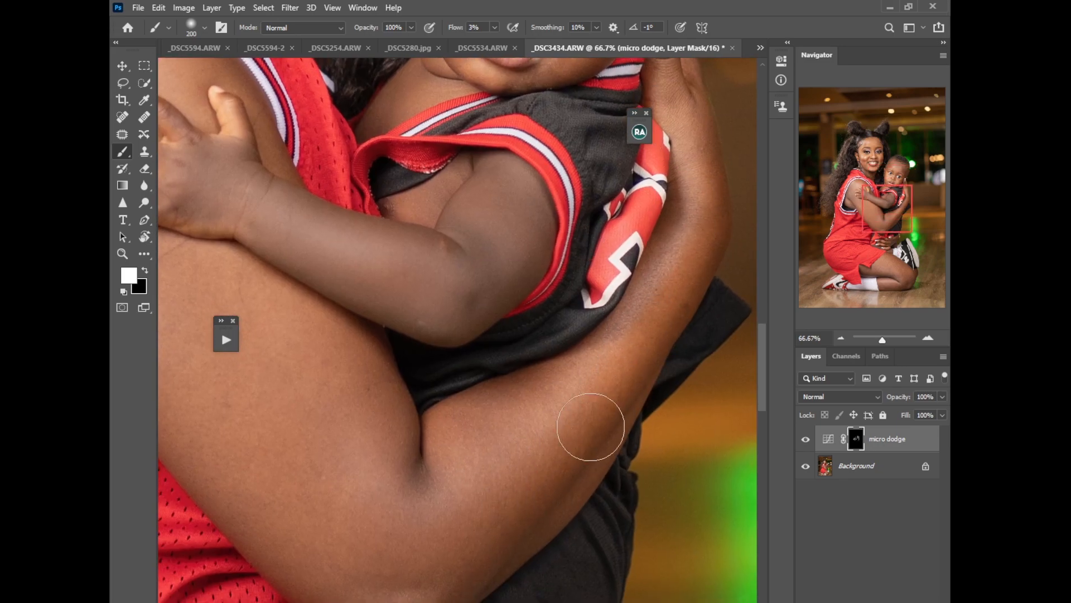
drag(489, 468, 568, 466)
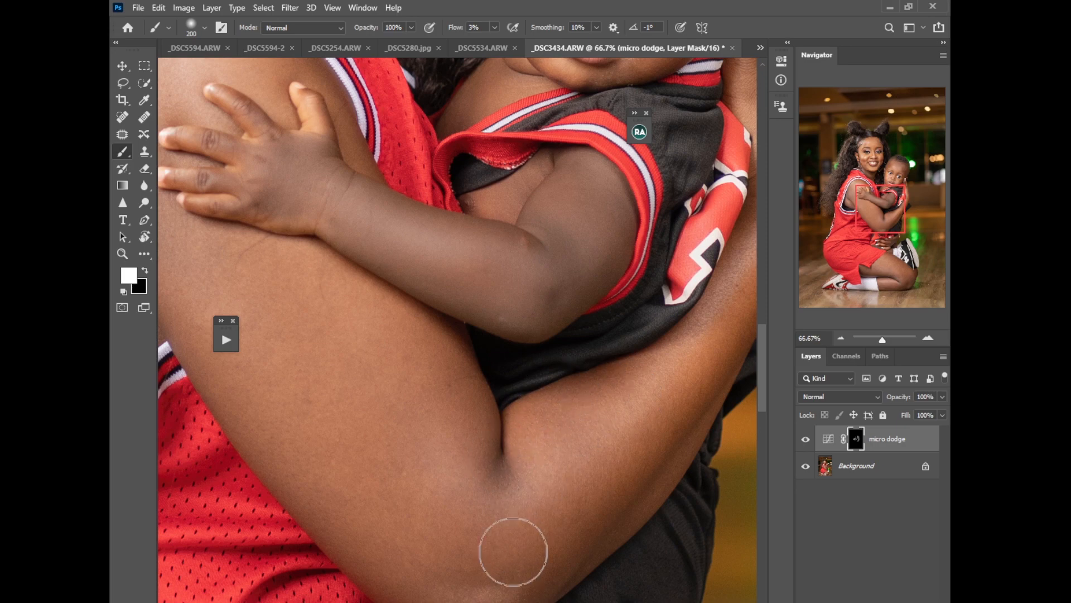
drag(508, 405, 555, 578)
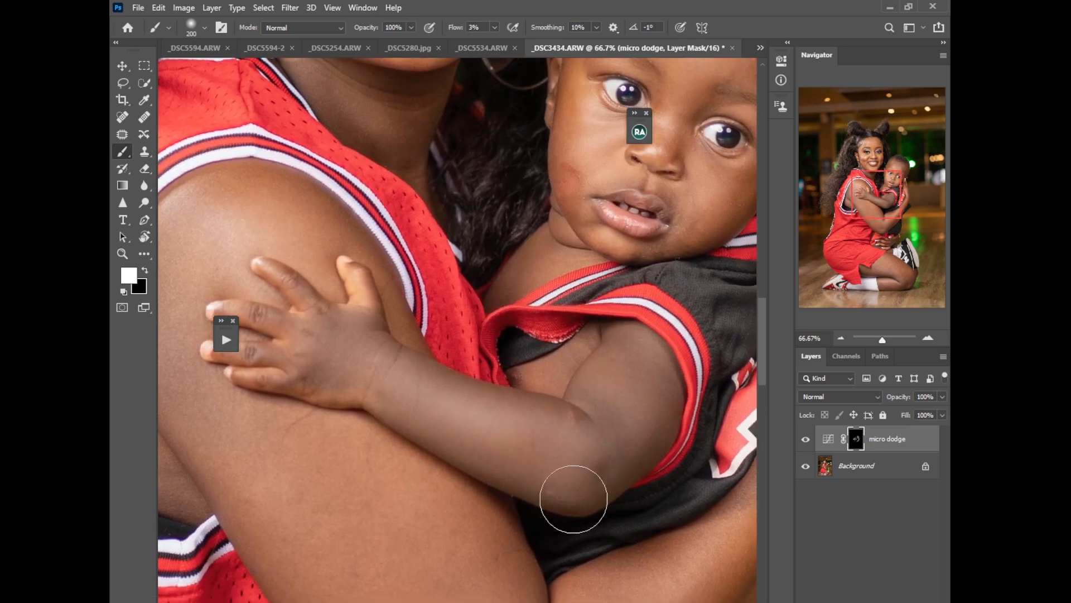
drag(567, 466, 530, 222)
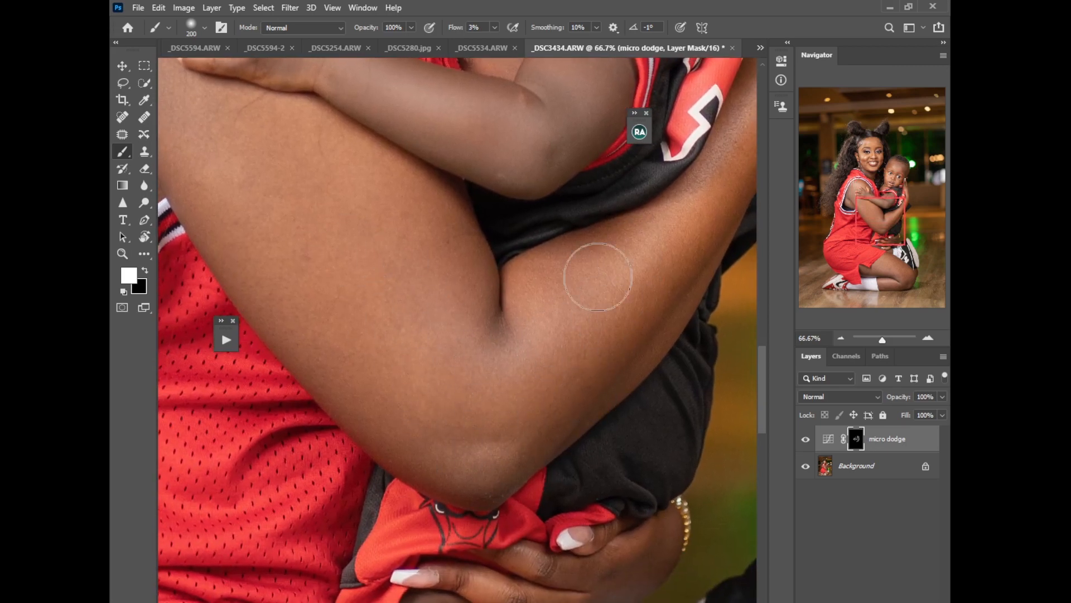
drag(407, 301, 568, 508)
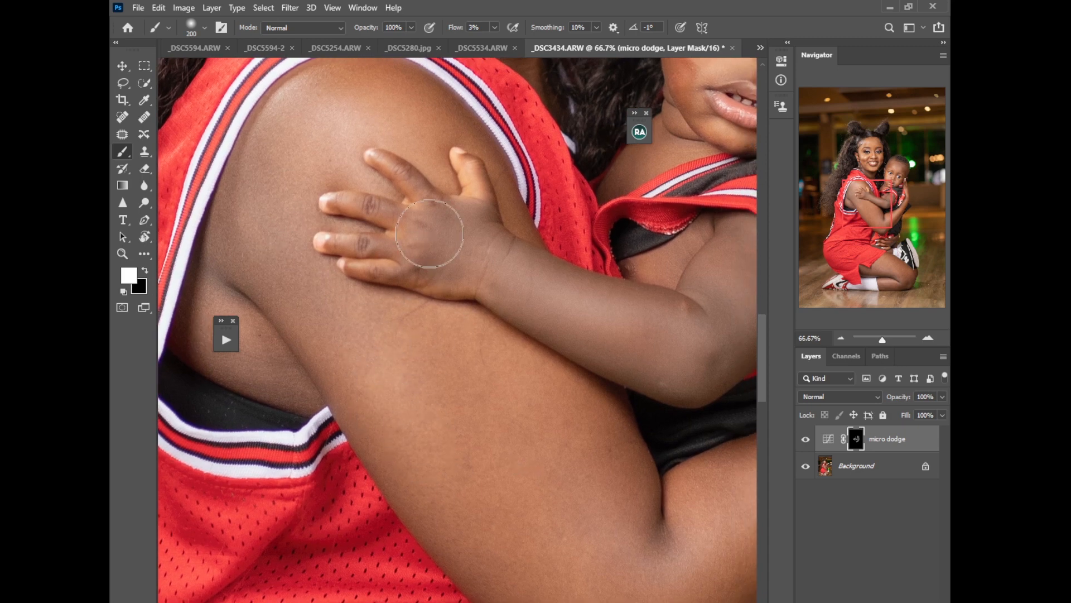
drag(653, 400, 497, 428)
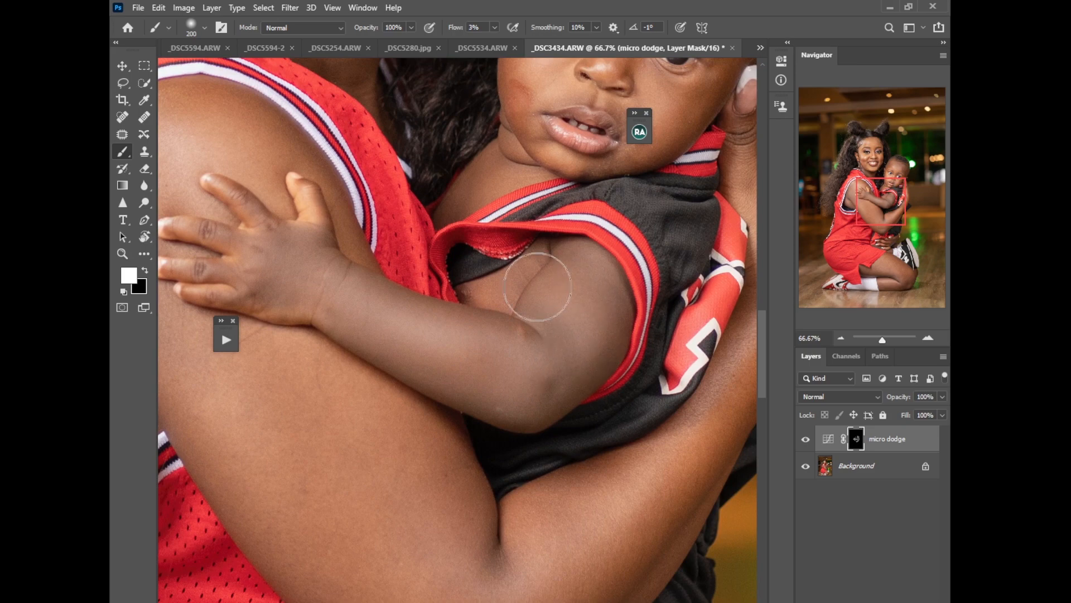
- Enlarge the brush to 400 px and dodge the woman's darker skin areas across her arms, hand, thigh and knee
key(ctrl+minus)
key(ctrl+minus)
key(ctrl+minus)
key(ctrl+minus)
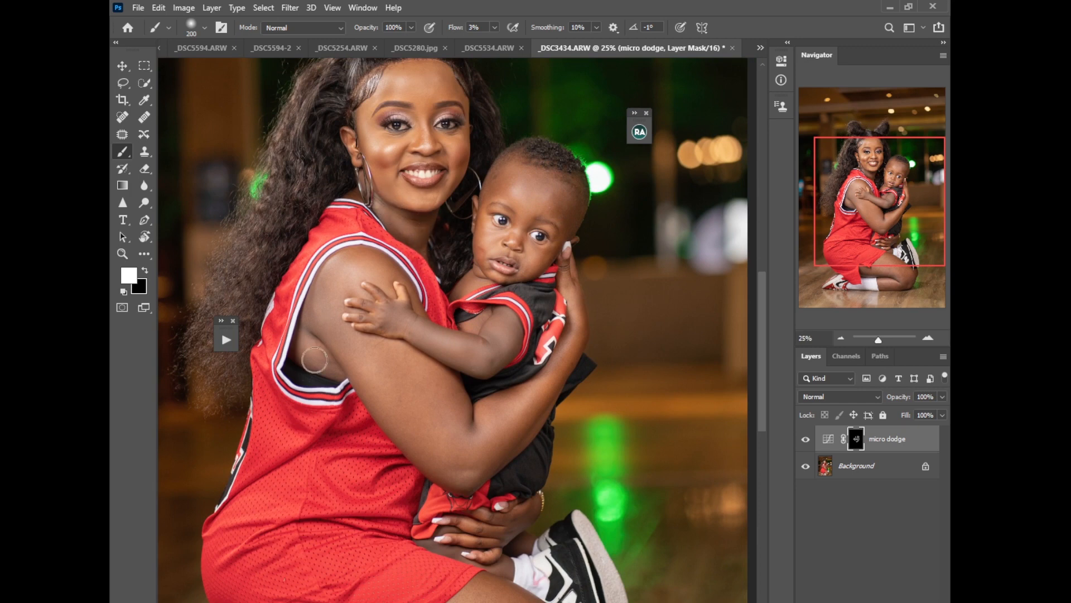
key(bracketright)
key(bracketright)
key(bracketright)
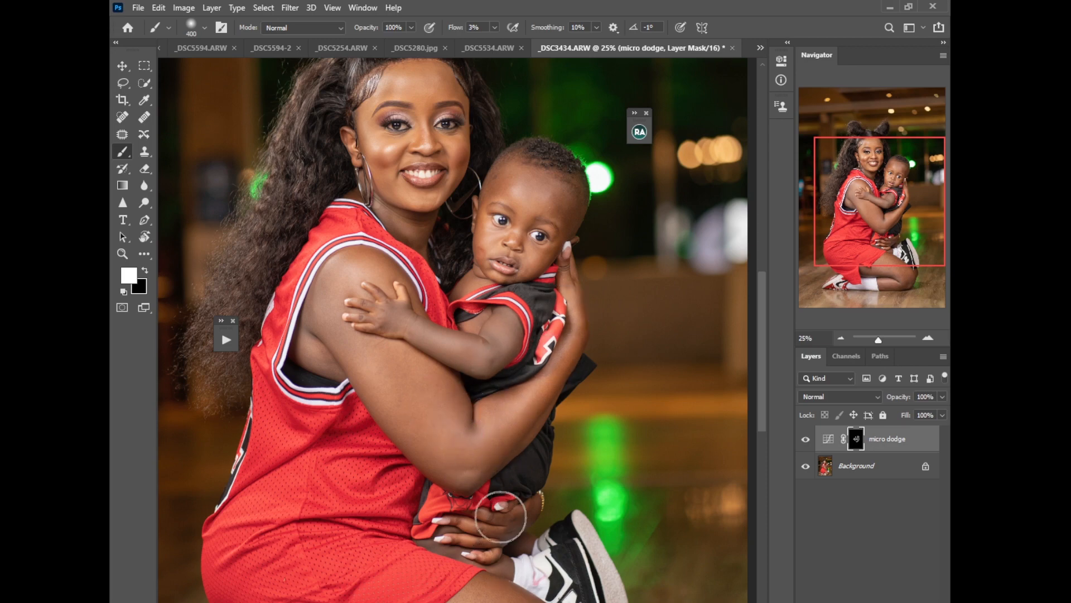
scroll(465, 549, down, 5)
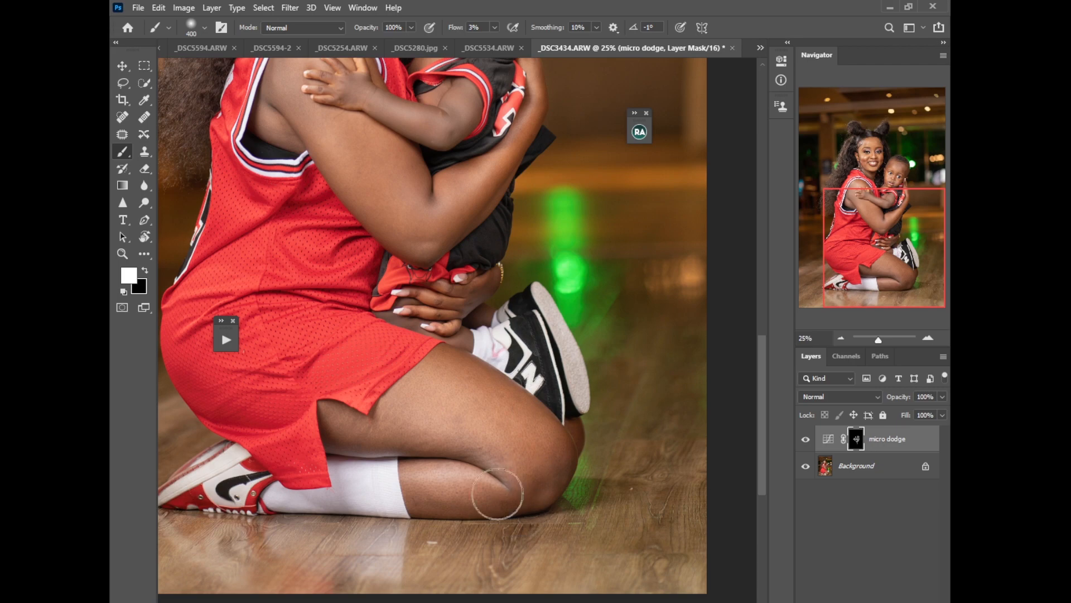
mouse_move(476, 227)
mouse_down()
mouse_move(446, 175)
mouse_move(474, 232)
mouse_move(419, 204)
mouse_move(407, 249)
mouse_move(369, 222)
mouse_move(354, 98)
mouse_up()
- Compare the whole image with the micro dodge layer hidden and shown
key(ctrl+minus)
key(ctrl+minus)
key(ctrl+minus)
key(ctrl+minus)
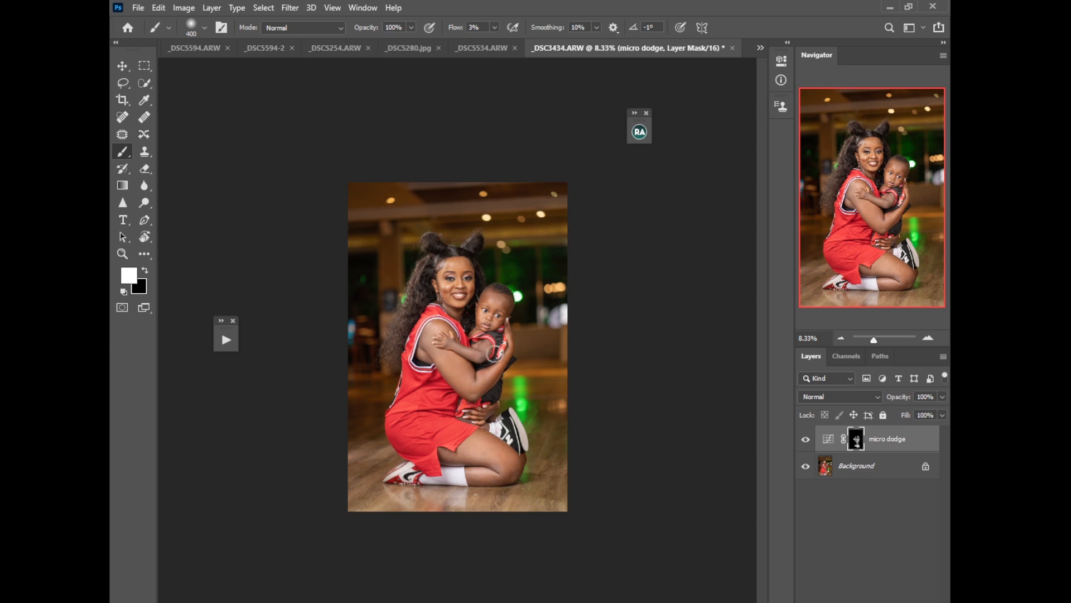
click(806, 439)
click(805, 440)
- Merge the micro dodge layer with the background and duplicate the merged layer
shift+click(867, 467)
right_click(865, 470)
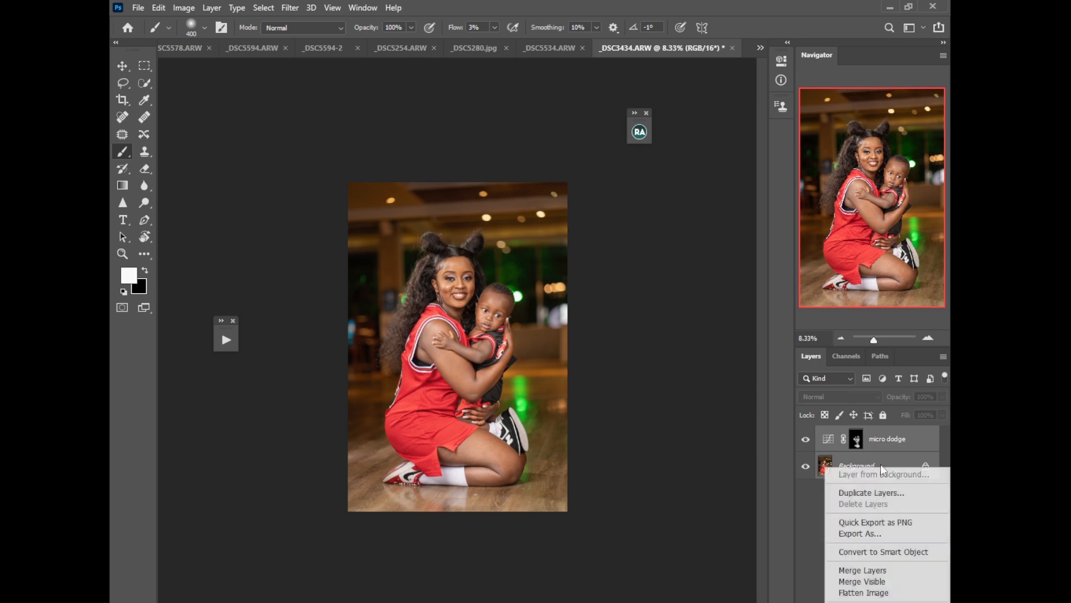
click(852, 571)
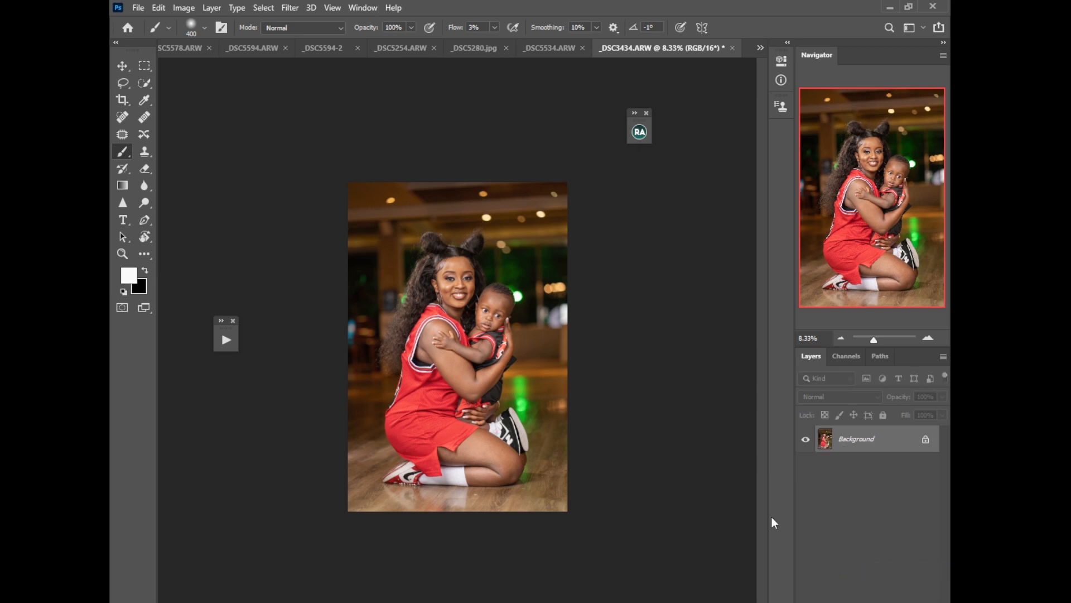
key(ctrl+j)
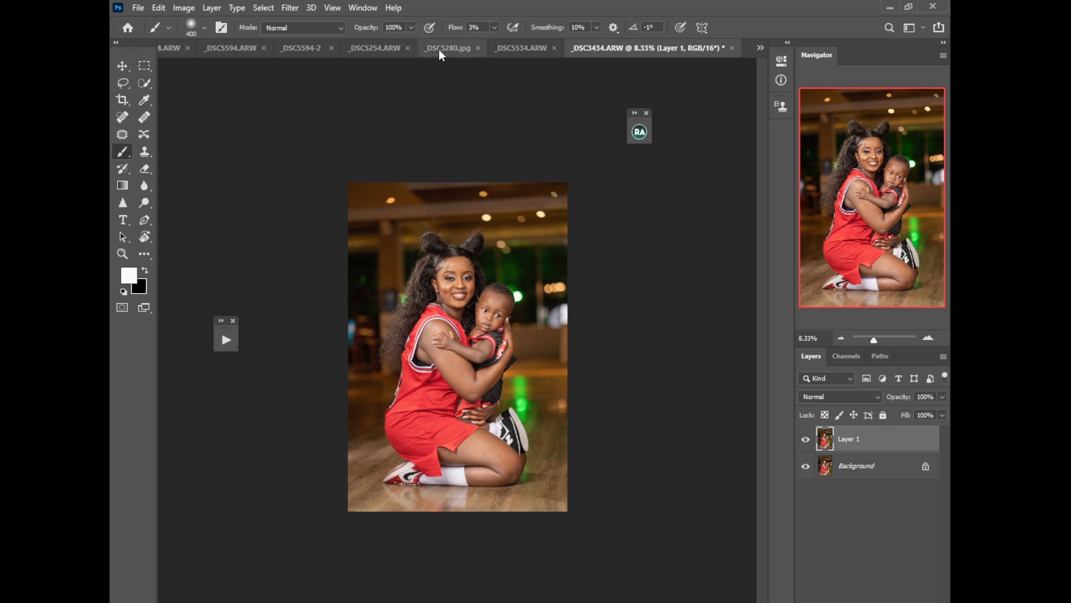
- Run the Even Skin Tones action and bring both faces into view behind its Gradient Map dialog
click(226, 340)
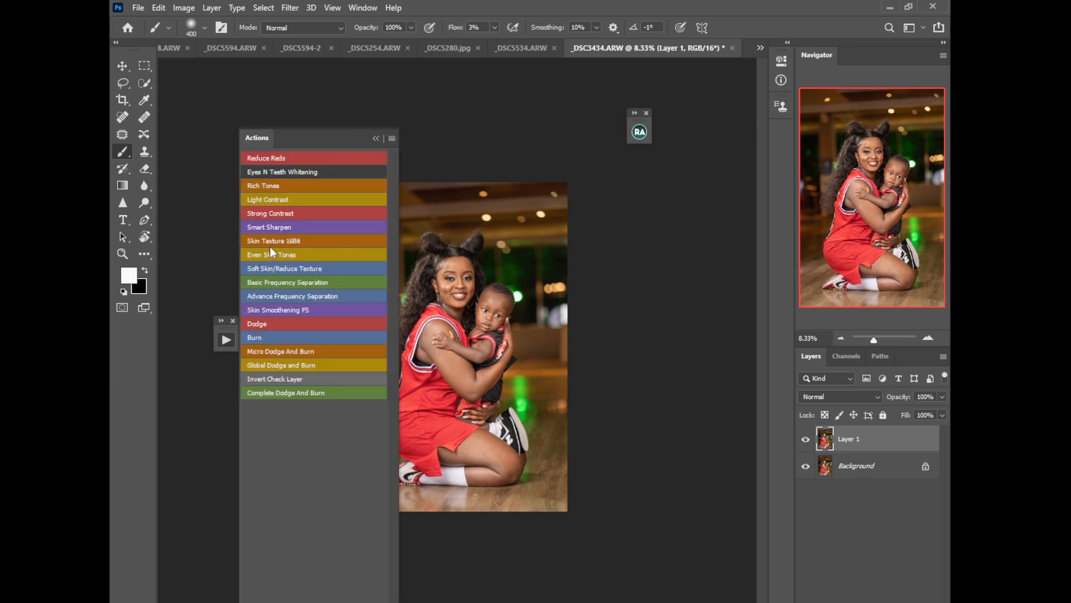
click(383, 159)
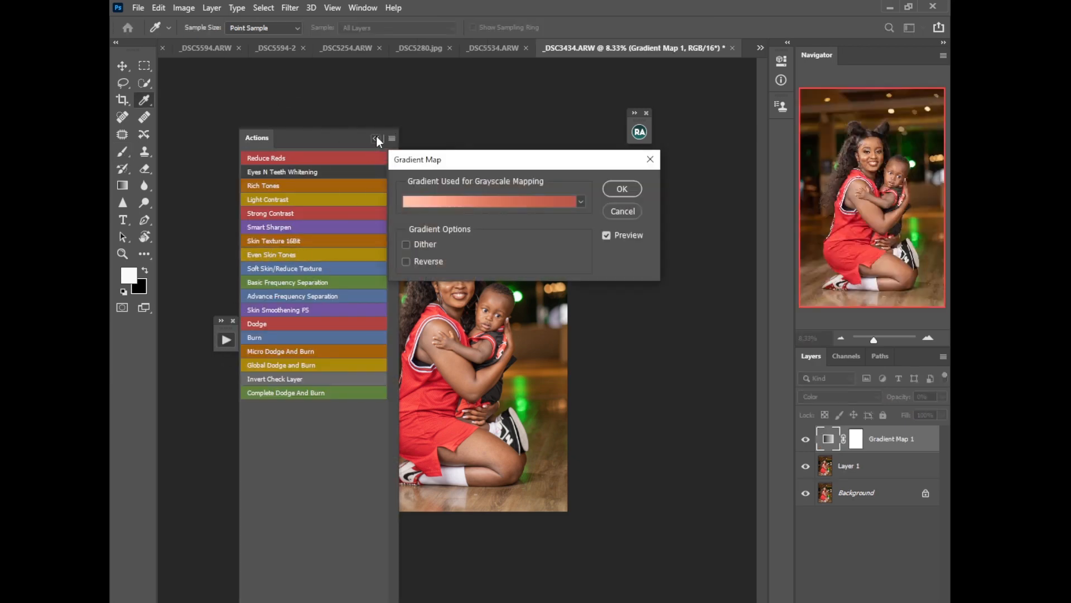
click(376, 137)
key(ctrl+plus)
key(ctrl+plus)
key(ctrl+plus)
key(ctrl+plus)
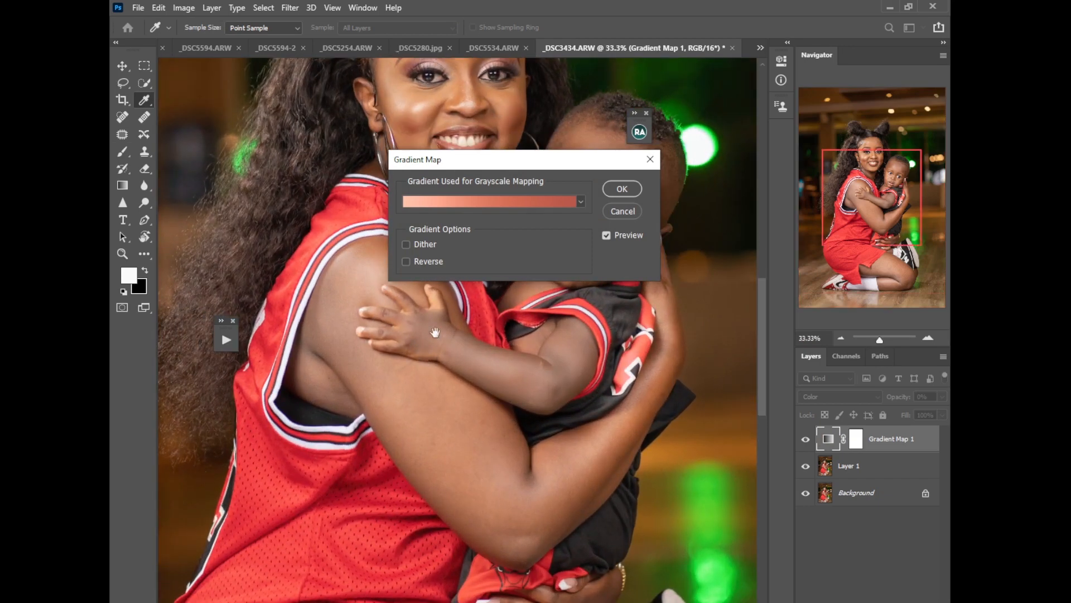
drag(436, 332, 419, 366)
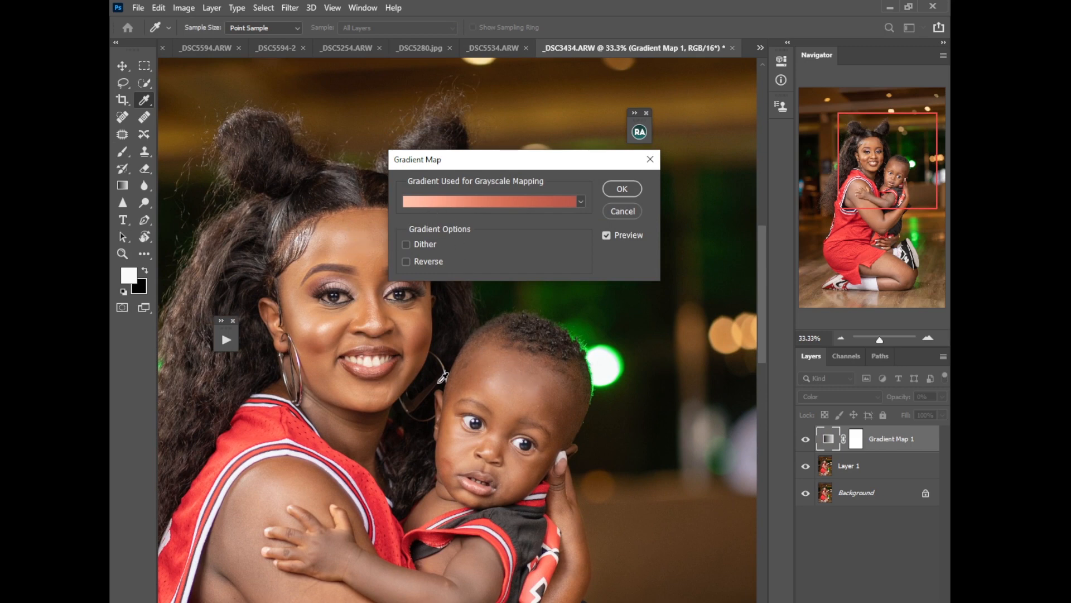
- Recolour the gradient's first stop with the bright skin highlight sampled from the woman's cheek
click(427, 202)
click(558, 346)
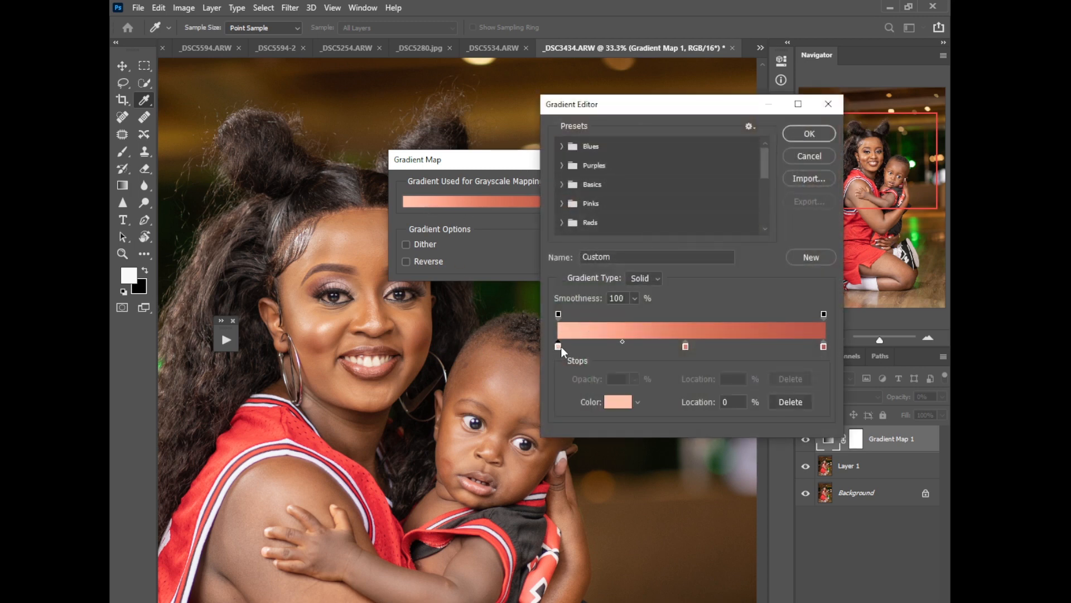
click(327, 323)
drag(328, 324, 326, 327)
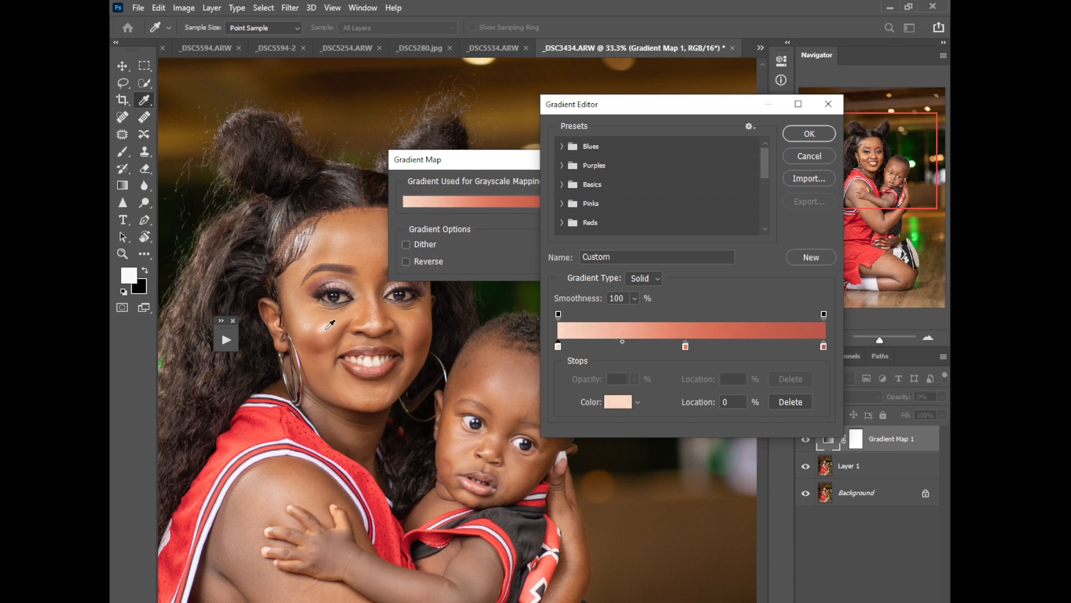
- Recolour the gradient's middle and end stops with the midtone and darker skin sampled from the woman's cheek, and accept the gradient
click(686, 346)
drag(317, 328, 318, 328)
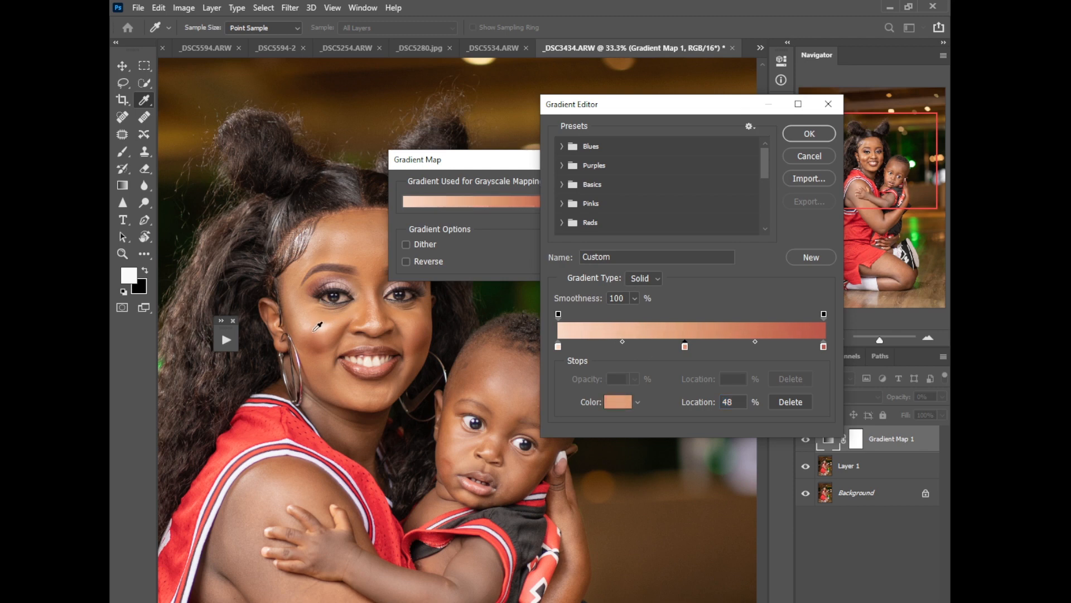
click(319, 328)
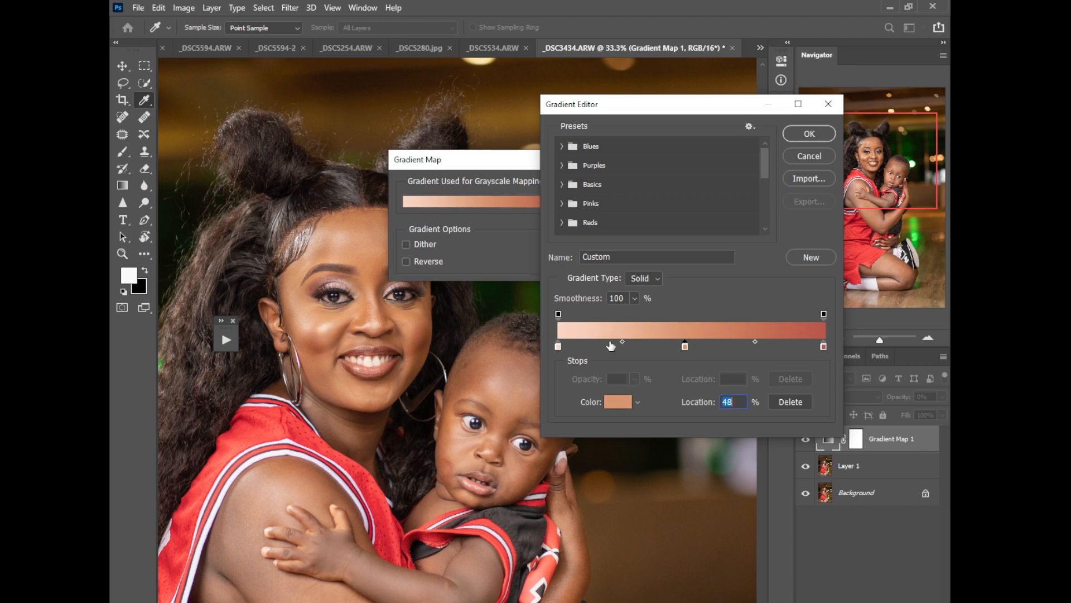
click(823, 347)
drag(321, 335, 322, 345)
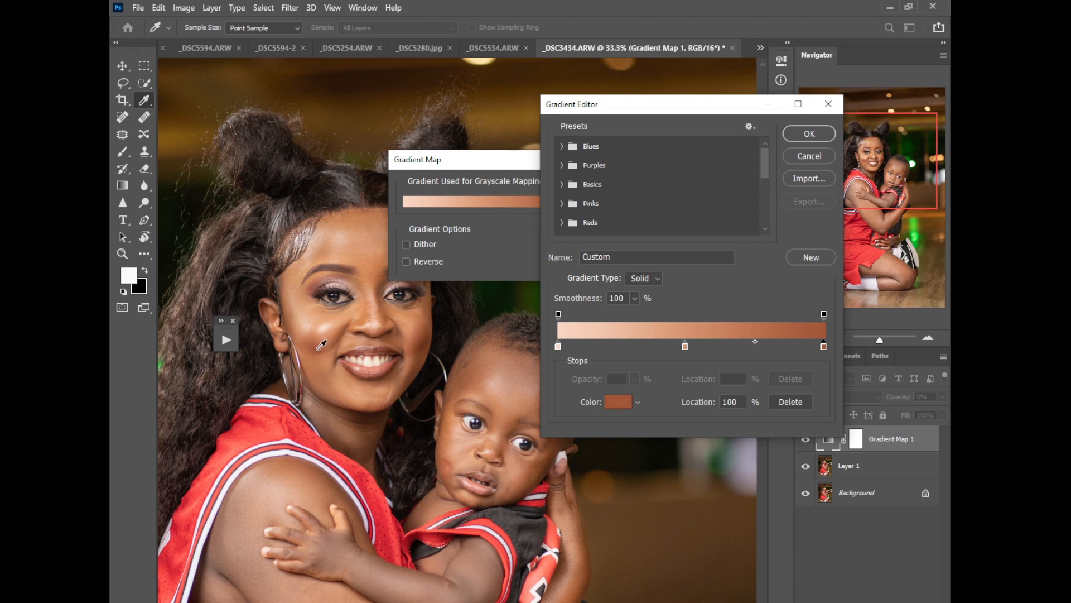
click(798, 134)
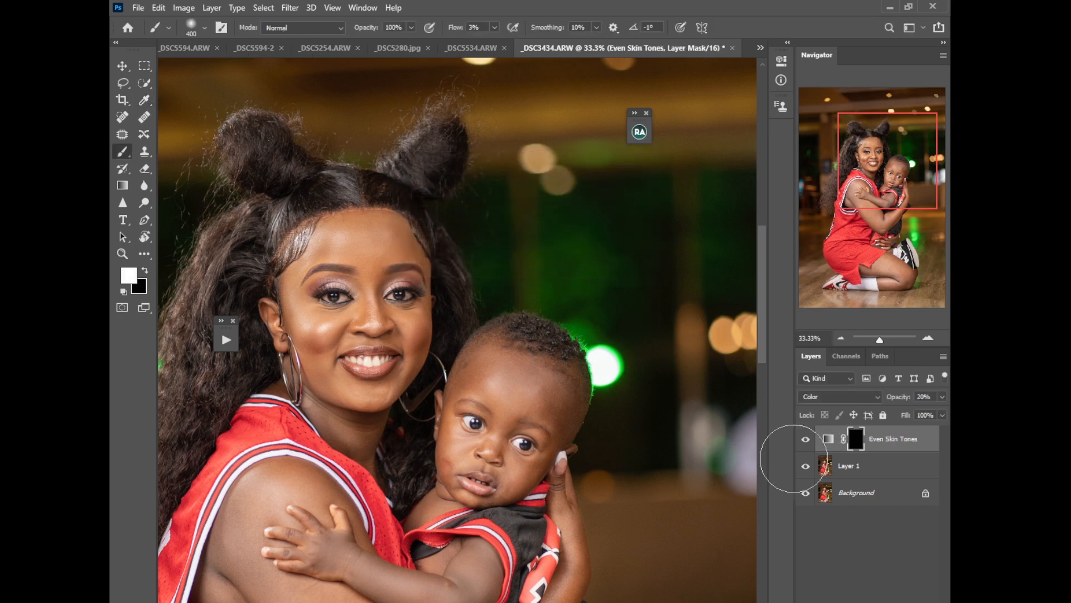
- Hide the Even Skin Tones layer and select the subject, woman and child, on Layer 1
click(805, 439)
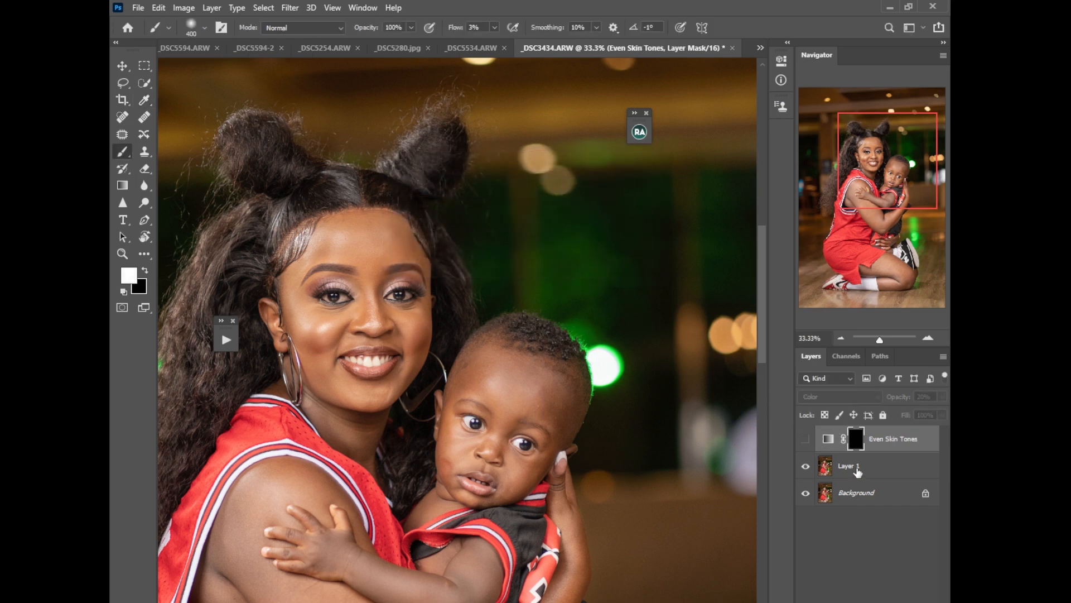
click(855, 471)
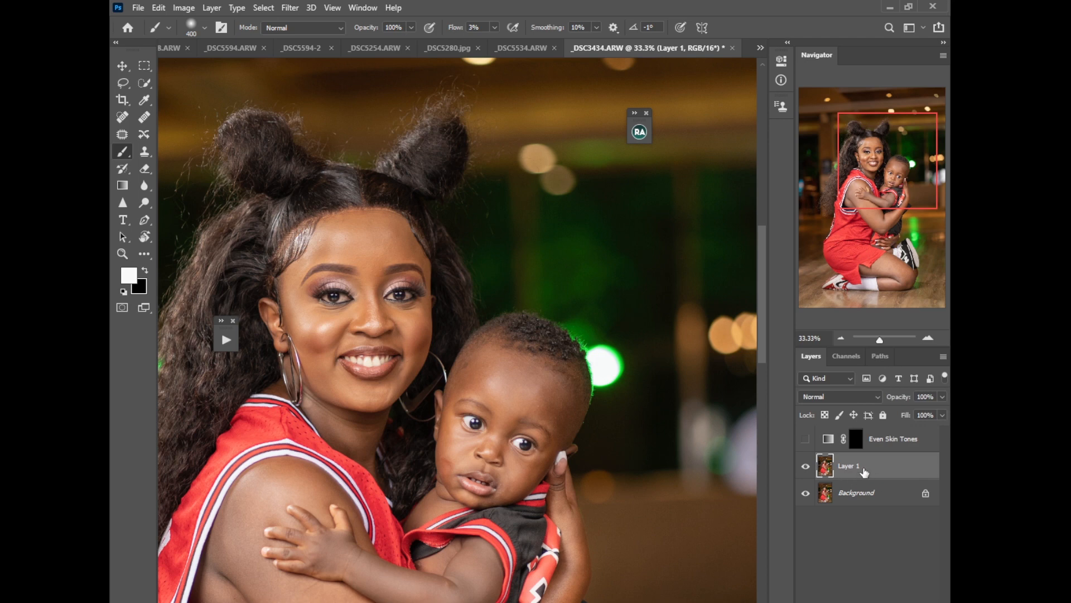
click(264, 7)
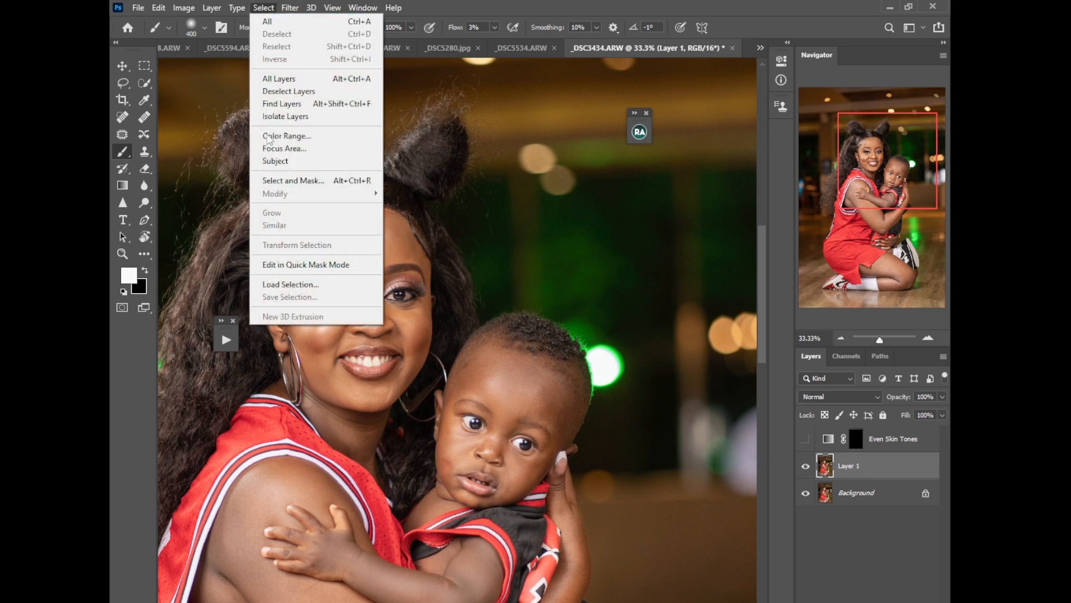
click(269, 161)
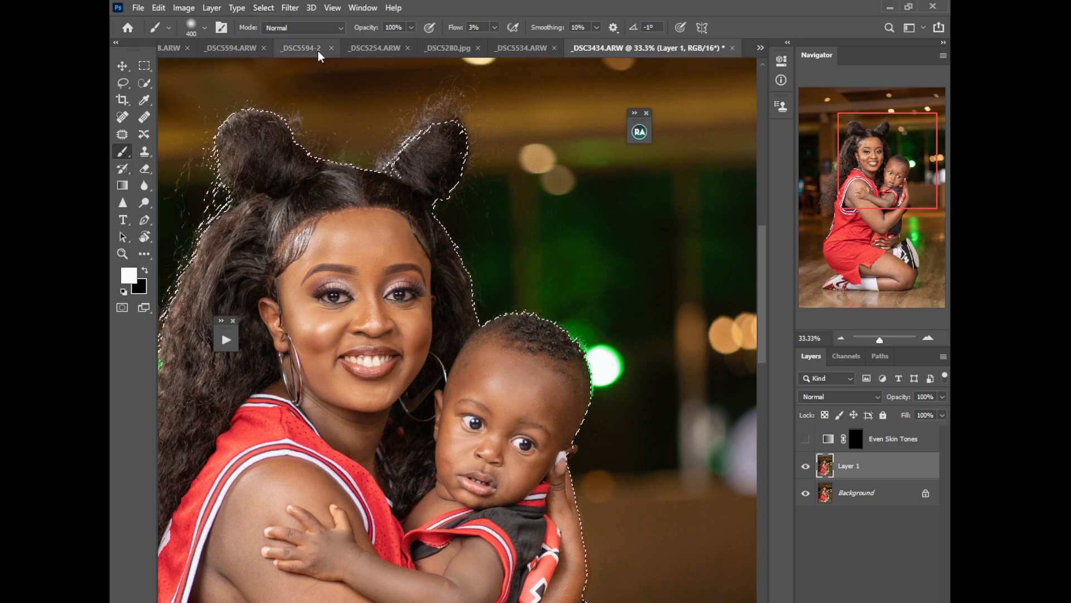
key(ctrl+minus)
key(ctrl+minus)
key(ctrl+minus)
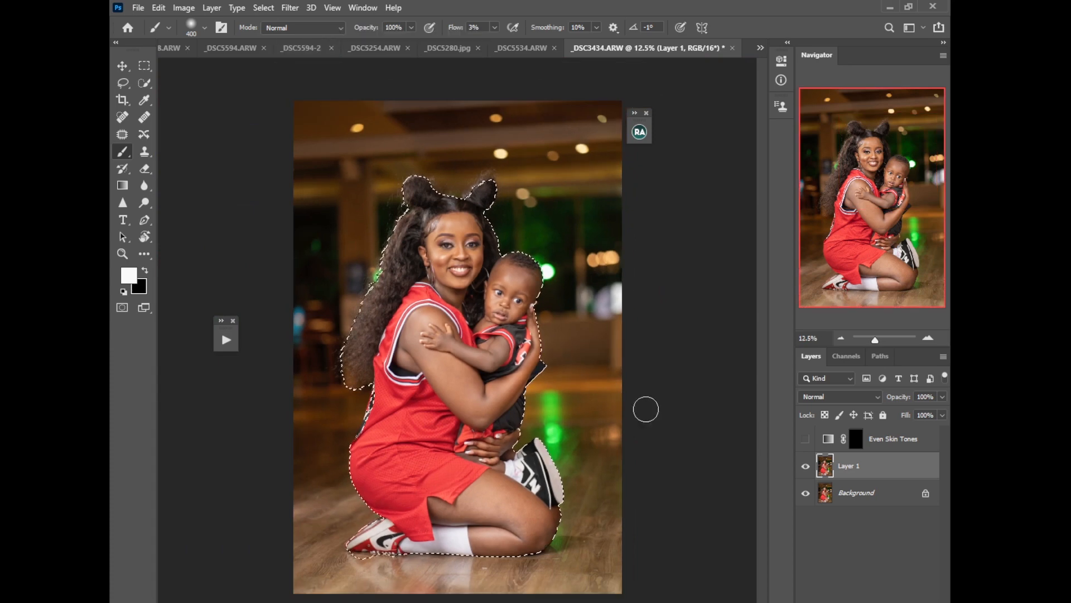
- Turn the subject selection into a layer mask on Layer 1 and copy it over the Even Skin Tones layer's mask
double_click(866, 601)
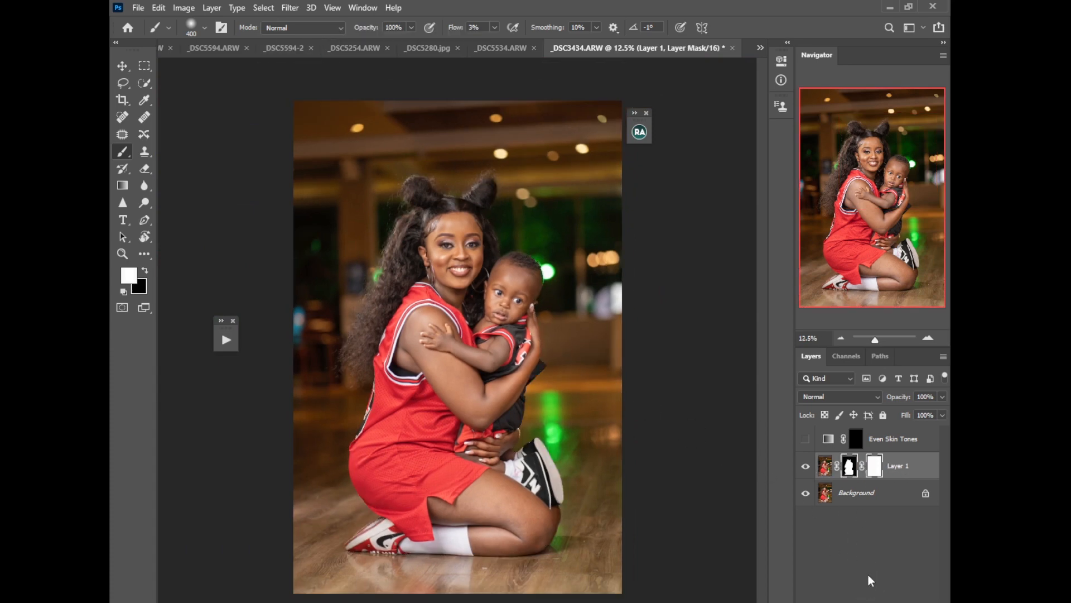
key(ctrl+z)
drag(852, 472, 859, 443)
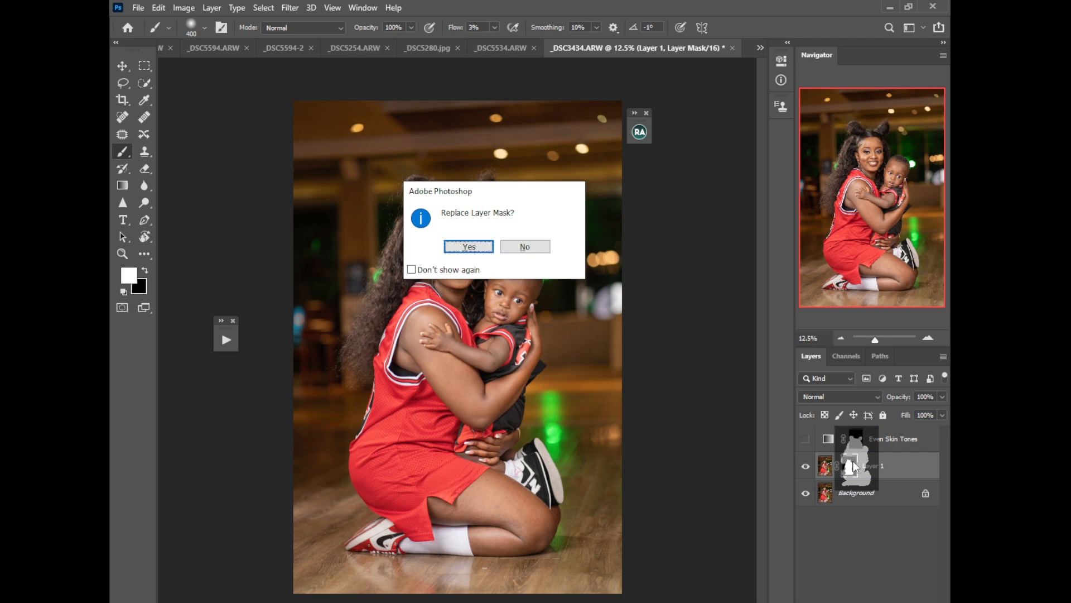
click(465, 248)
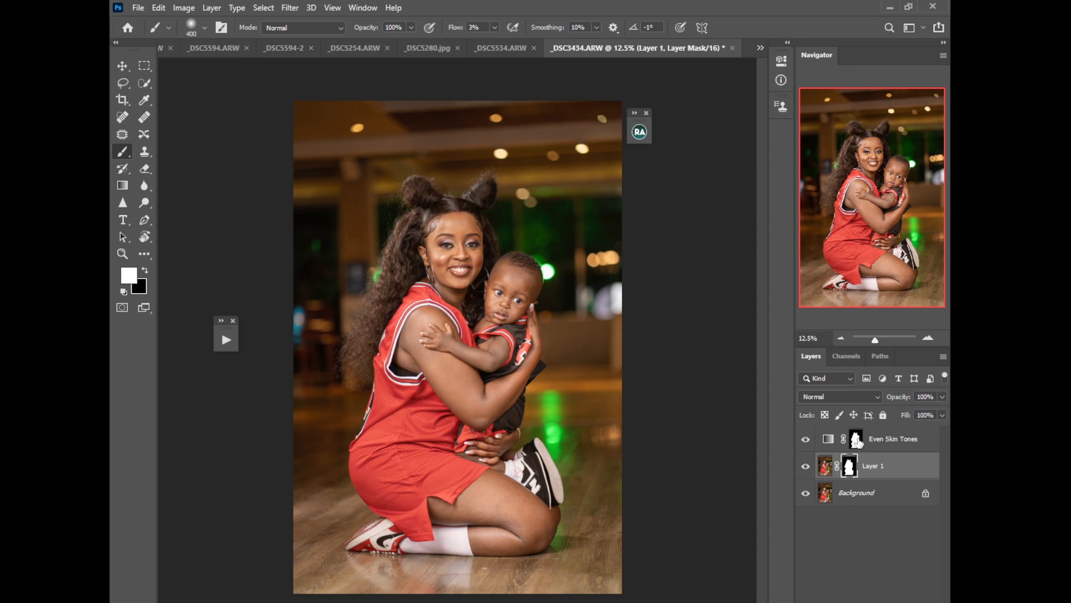
- Set up a black brush at 100% flow on the Even Skin Tones mask and show the mask as a red overlay
click(856, 440)
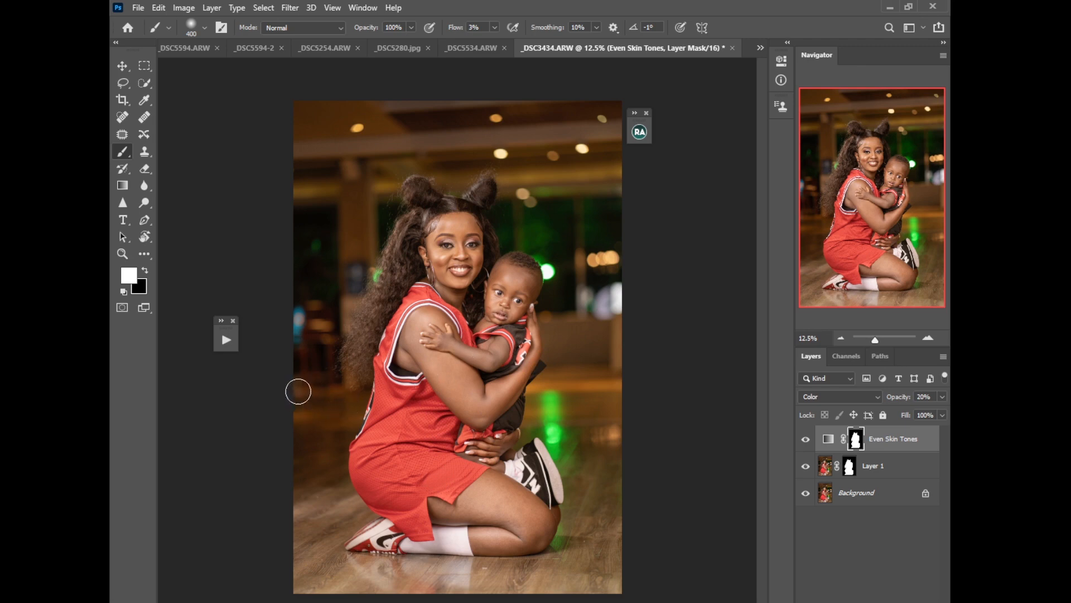
key(x)
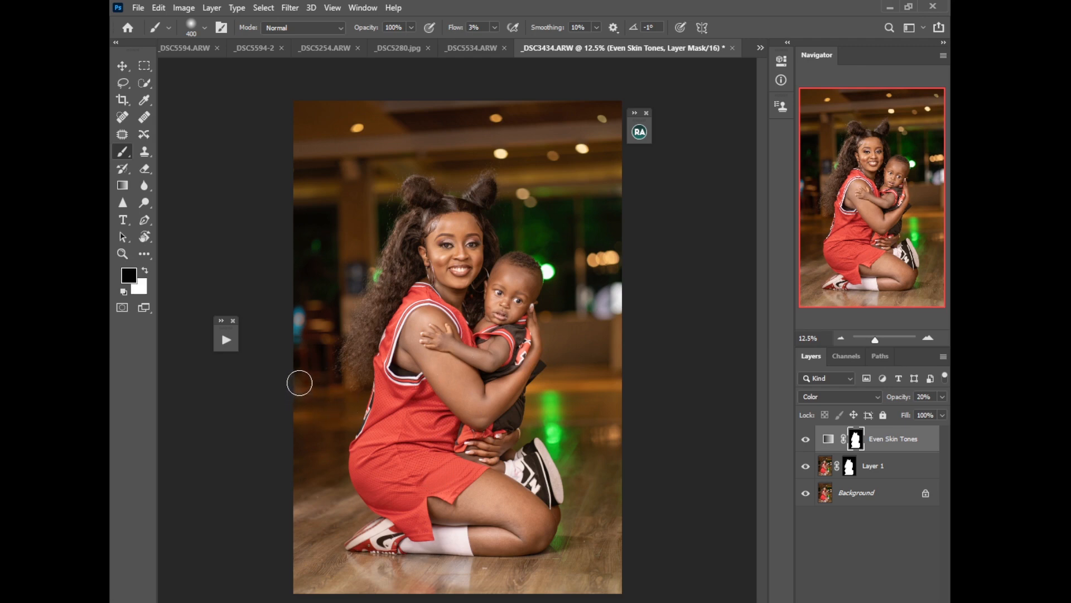
click(495, 26)
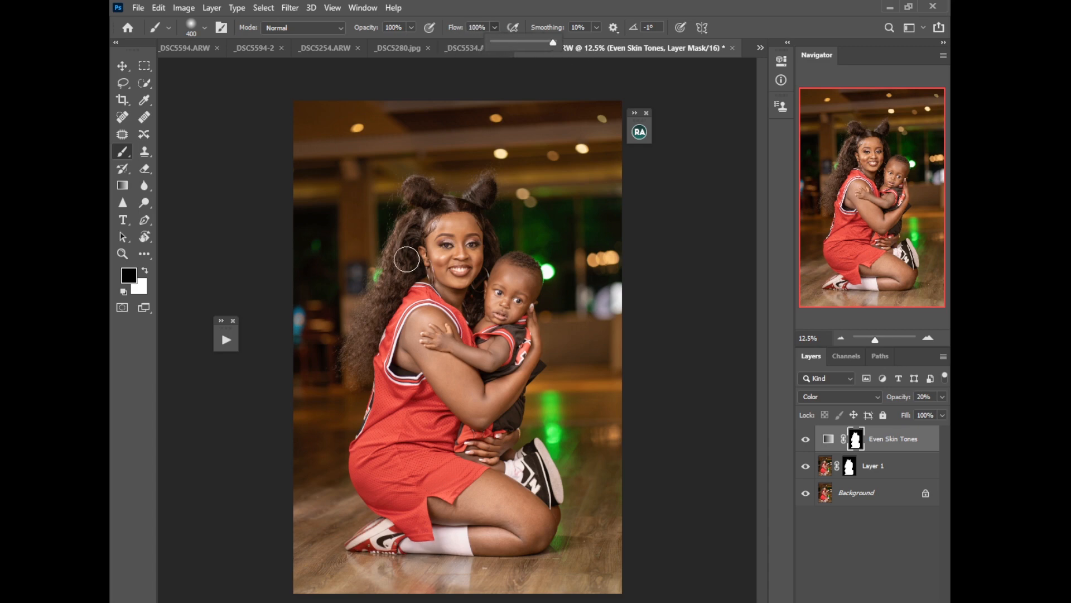
key(bracketright)
key(bracketright)
key(bracketright)
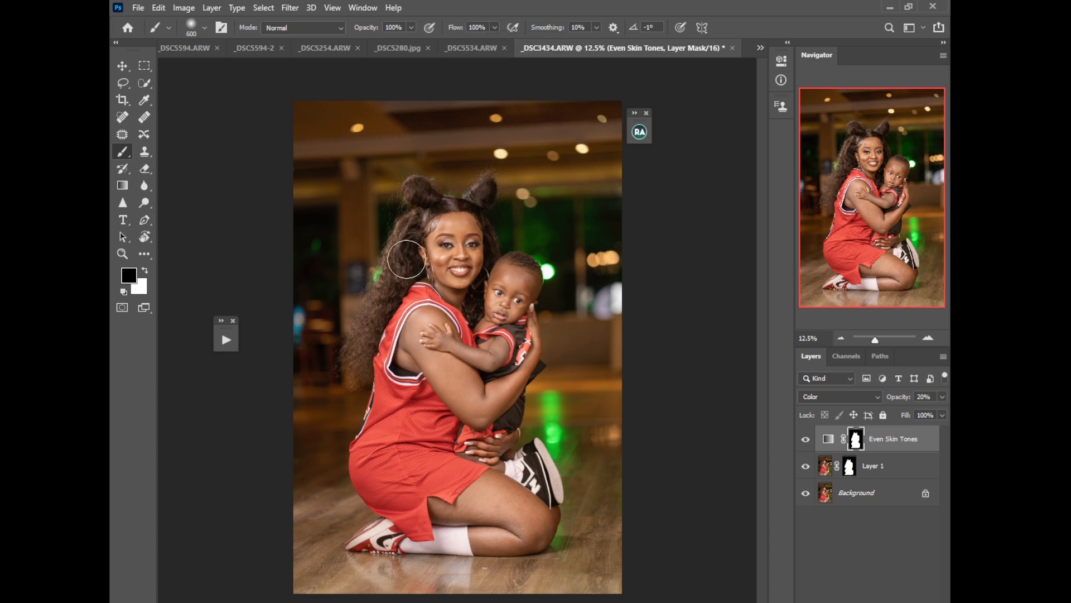
key(backslash)
key(bracketleft)
key(bracketleft)
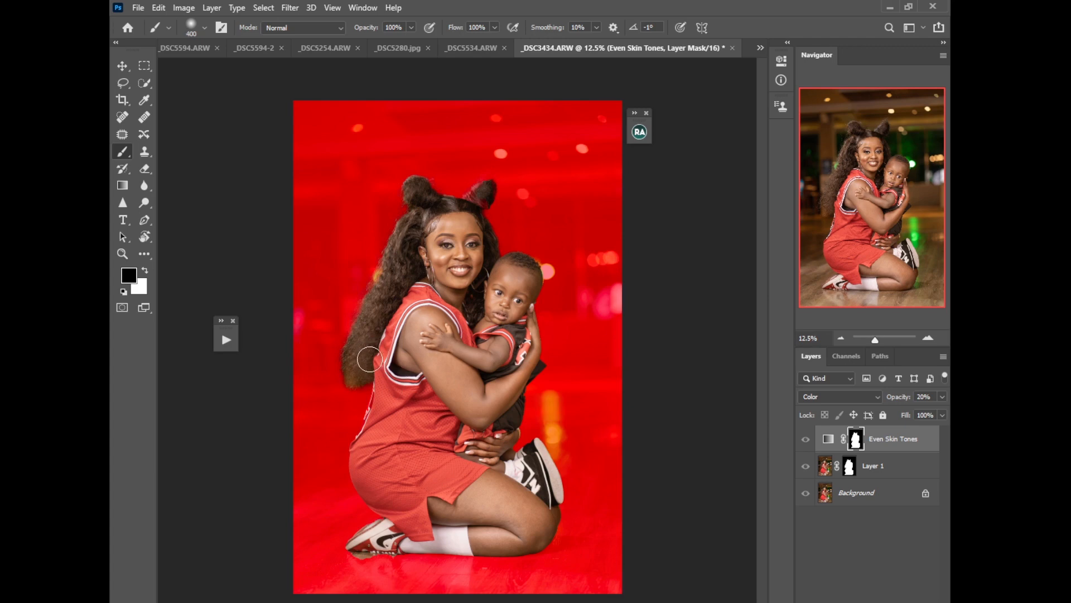
- Paint black over the woman's hair and red jersey on the Even Skin Tones mask to exclude them from the effect
key(ctrl+plus)
key(ctrl+plus)
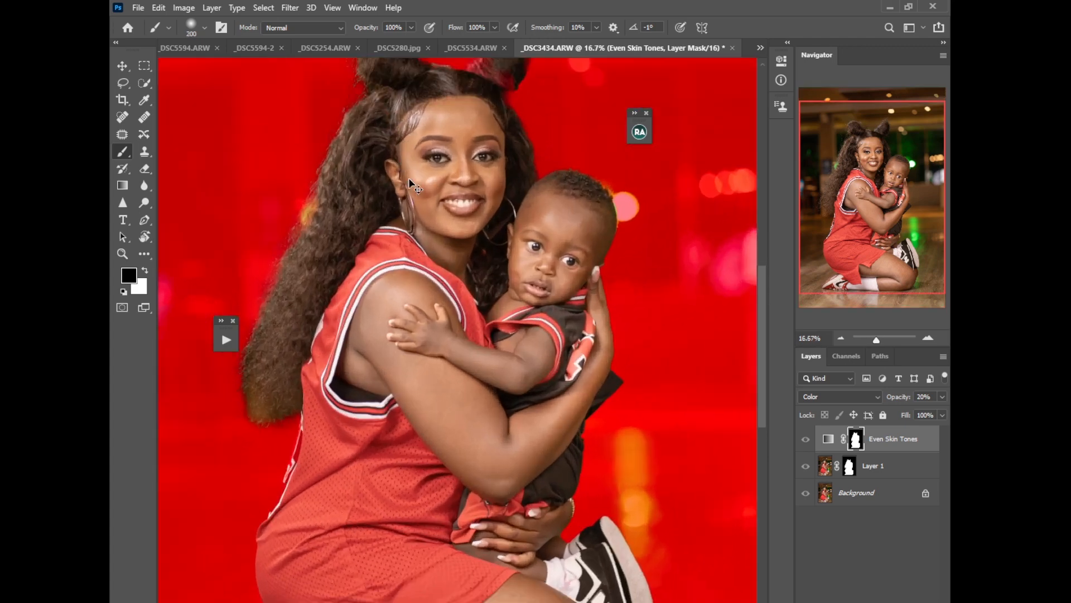
mouse_move(318, 236)
mouse_down()
mouse_move(404, 334)
mouse_move(413, 218)
mouse_move(440, 188)
mouse_move(458, 274)
mouse_move(411, 353)
mouse_move(401, 413)
mouse_move(420, 376)
mouse_move(343, 492)
mouse_move(341, 439)
mouse_move(359, 356)
mouse_move(413, 214)
mouse_move(358, 375)
mouse_move(367, 434)
mouse_move(450, 342)
mouse_move(477, 340)
mouse_move(460, 334)
mouse_move(359, 489)
mouse_move(332, 483)
mouse_move(320, 515)
mouse_move(345, 405)
mouse_move(424, 242)
mouse_move(492, 188)
mouse_move(417, 211)
mouse_move(433, 160)
mouse_move(461, 161)
mouse_move(563, 111)
mouse_move(548, 150)
mouse_move(581, 163)
mouse_move(541, 159)
mouse_move(567, 161)
mouse_move(603, 193)
mouse_move(606, 99)
mouse_move(617, 95)
mouse_move(624, 129)
mouse_move(594, 105)
mouse_move(487, 158)
mouse_move(421, 146)
mouse_move(438, 130)
mouse_move(602, 149)
mouse_move(620, 214)
mouse_move(611, 210)
mouse_move(612, 247)
mouse_move(606, 213)
mouse_move(574, 161)
mouse_move(517, 150)
mouse_move(465, 195)
mouse_move(486, 199)
mouse_move(449, 243)
mouse_move(455, 307)
mouse_move(392, 406)
mouse_move(406, 575)
mouse_move(430, 525)
mouse_move(461, 536)
mouse_up()
drag(450, 544, 439, 355)
key(bracketright)
key(bracketright)
mouse_move(340, 508)
mouse_down()
mouse_move(377, 459)
mouse_move(409, 507)
mouse_move(451, 471)
mouse_move(454, 400)
mouse_move(480, 386)
mouse_move(496, 393)
mouse_move(505, 496)
mouse_move(481, 470)
mouse_move(464, 473)
mouse_move(448, 510)
mouse_move(438, 489)
mouse_move(413, 499)
mouse_move(408, 471)
mouse_move(399, 486)
mouse_move(377, 482)
mouse_move(351, 456)
mouse_move(332, 457)
mouse_move(328, 479)
mouse_move(343, 532)
mouse_move(400, 578)
mouse_move(461, 602)
mouse_move(442, 602)
mouse_move(451, 536)
mouse_move(477, 529)
mouse_move(500, 543)
mouse_move(545, 499)
mouse_move(507, 476)
mouse_move(548, 494)
mouse_move(525, 532)
mouse_move(473, 520)
mouse_up()
key(bracketleft)
key(bracketleft)
key(bracketleft)
mouse_move(503, 475)
mouse_down()
mouse_move(536, 415)
mouse_move(556, 431)
mouse_move(511, 426)
mouse_move(508, 451)
mouse_up()
- Mask out the woman's shorts, sock and shoe, and clean up the leftover spots at the edge of her hair
scroll(503, 491, down, 3)
mouse_move(475, 543)
mouse_down()
mouse_move(502, 548)
mouse_move(539, 523)
mouse_move(558, 574)
mouse_move(521, 528)
mouse_move(503, 559)
mouse_move(485, 514)
mouse_up()
key(])
mouse_move(450, 551)
mouse_down()
mouse_move(426, 553)
mouse_move(446, 576)
mouse_move(401, 579)
mouse_move(378, 502)
mouse_move(323, 591)
mouse_move(405, 500)
mouse_up()
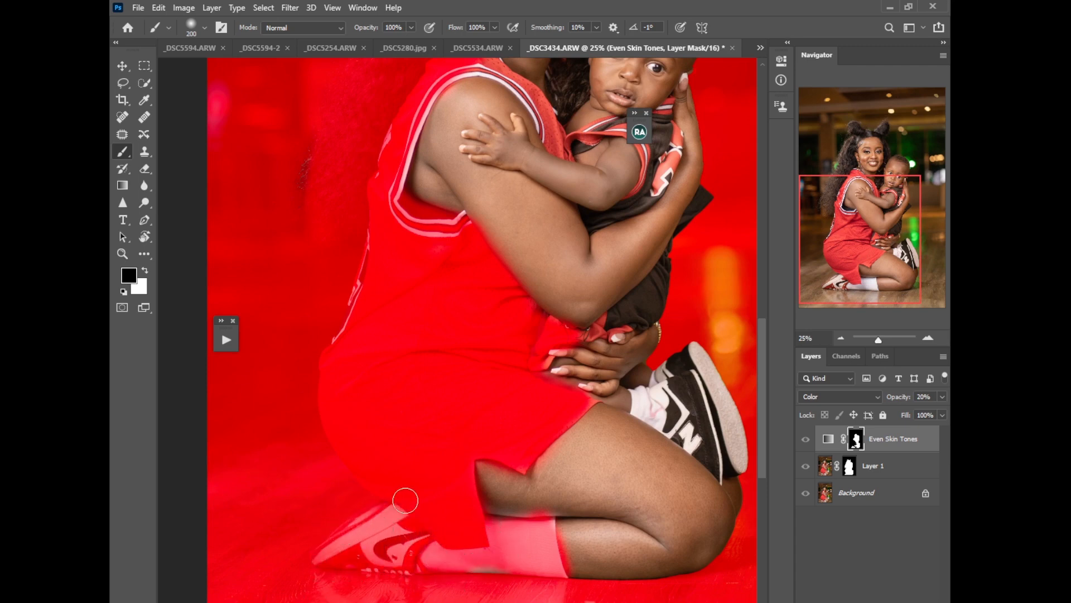
drag(525, 554, 461, 567)
drag(570, 459, 511, 547)
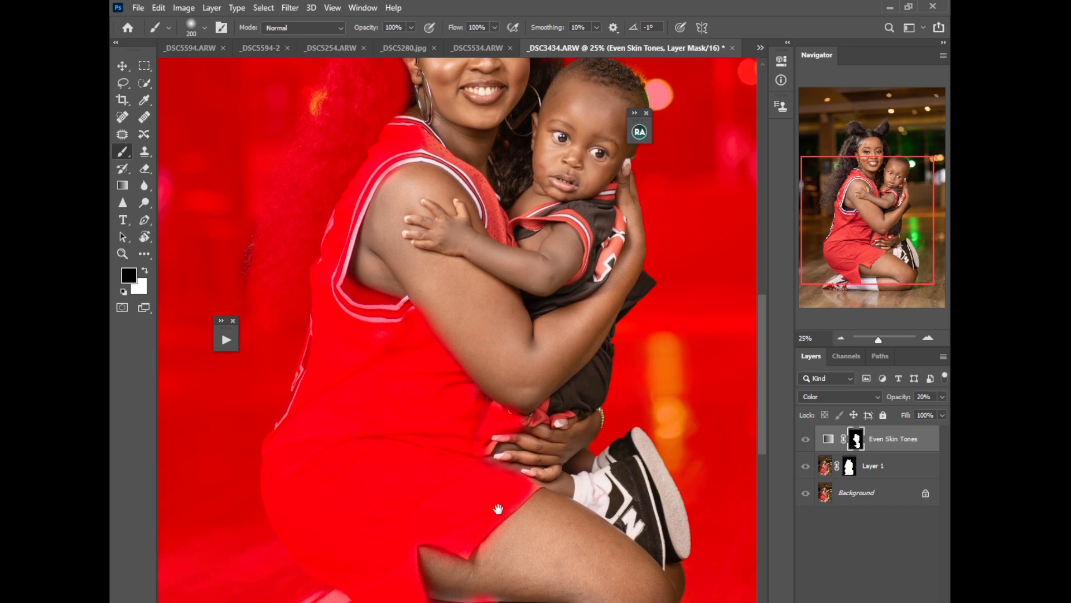
drag(488, 446, 473, 438)
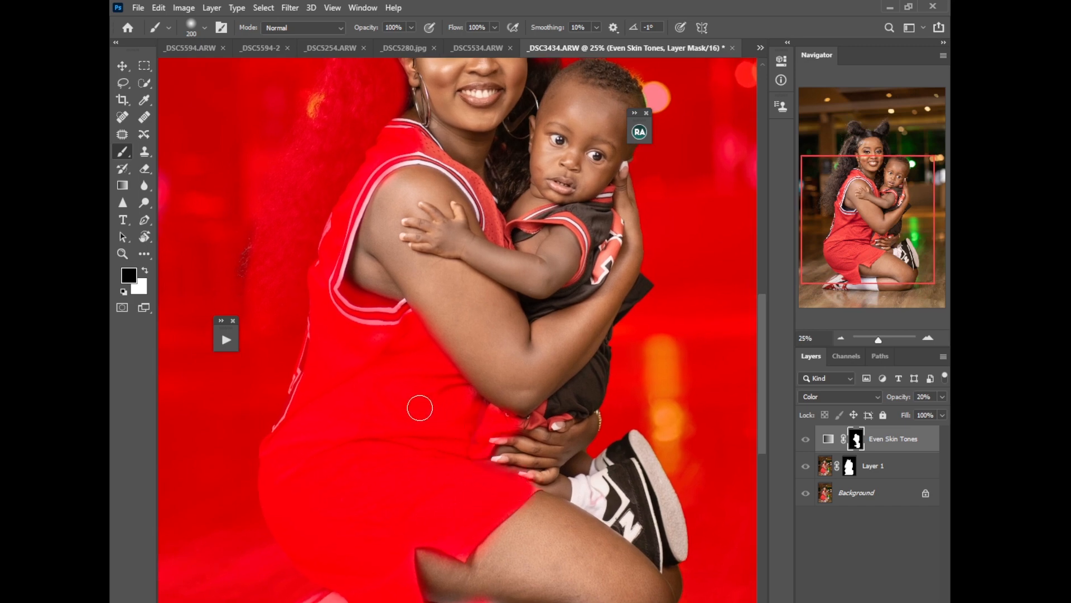
drag(338, 258, 341, 274)
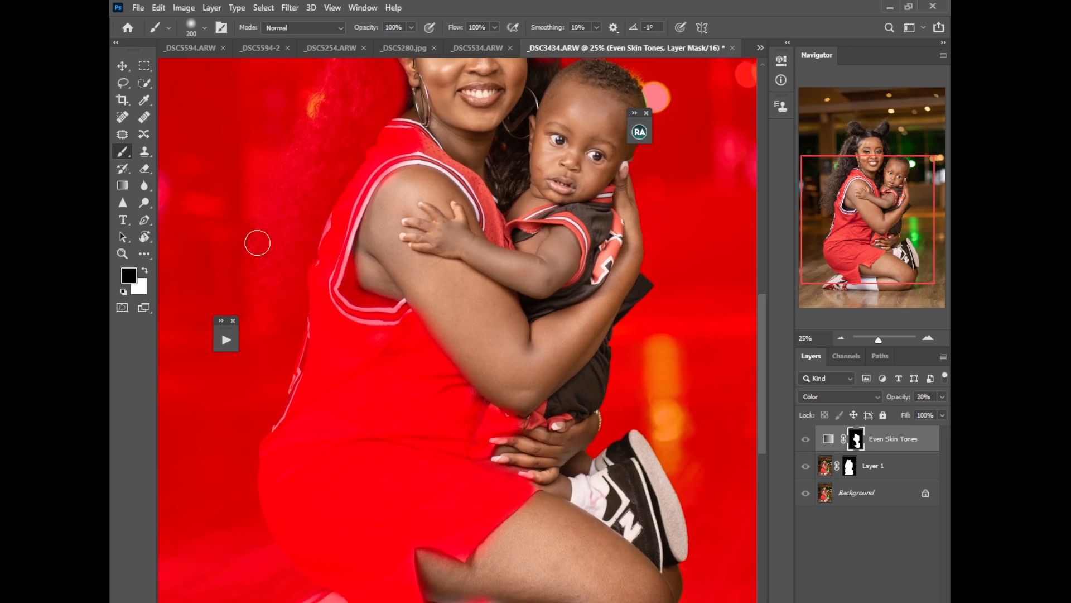
- Mask out the child's jersey, dark shorts, sock and shoe from the Even Skin Tones effect
drag(439, 233, 395, 418)
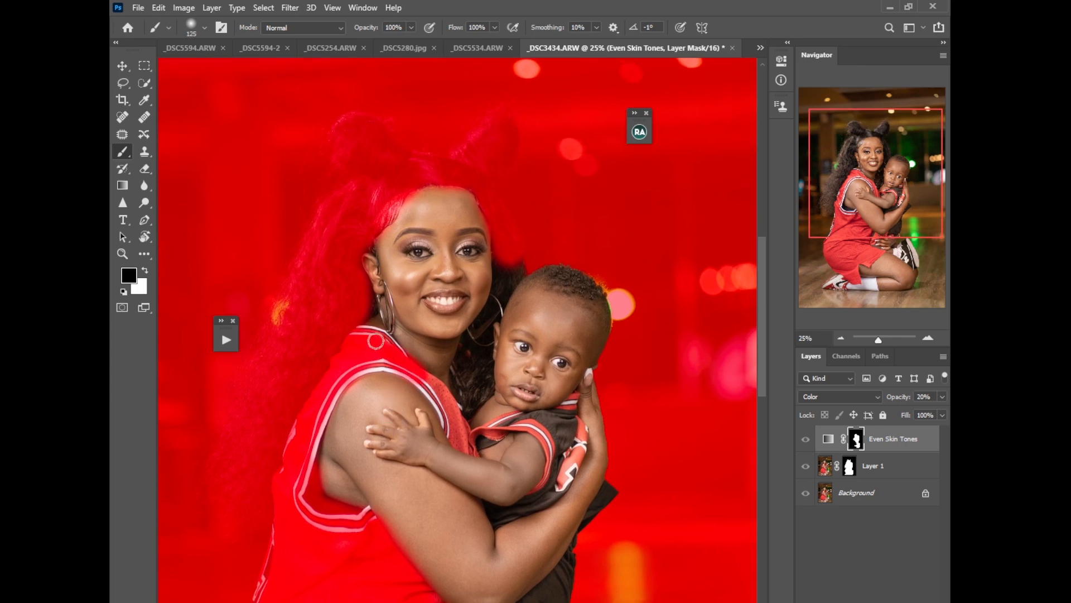
mouse_move(401, 358)
mouse_down()
mouse_move(437, 394)
mouse_move(433, 385)
mouse_move(465, 445)
mouse_move(538, 428)
mouse_move(521, 433)
mouse_move(549, 441)
mouse_move(549, 487)
mouse_move(511, 521)
mouse_move(491, 517)
mouse_move(507, 518)
mouse_move(562, 474)
mouse_move(544, 496)
mouse_move(571, 466)
mouse_move(577, 430)
mouse_move(507, 424)
mouse_move(575, 429)
mouse_up()
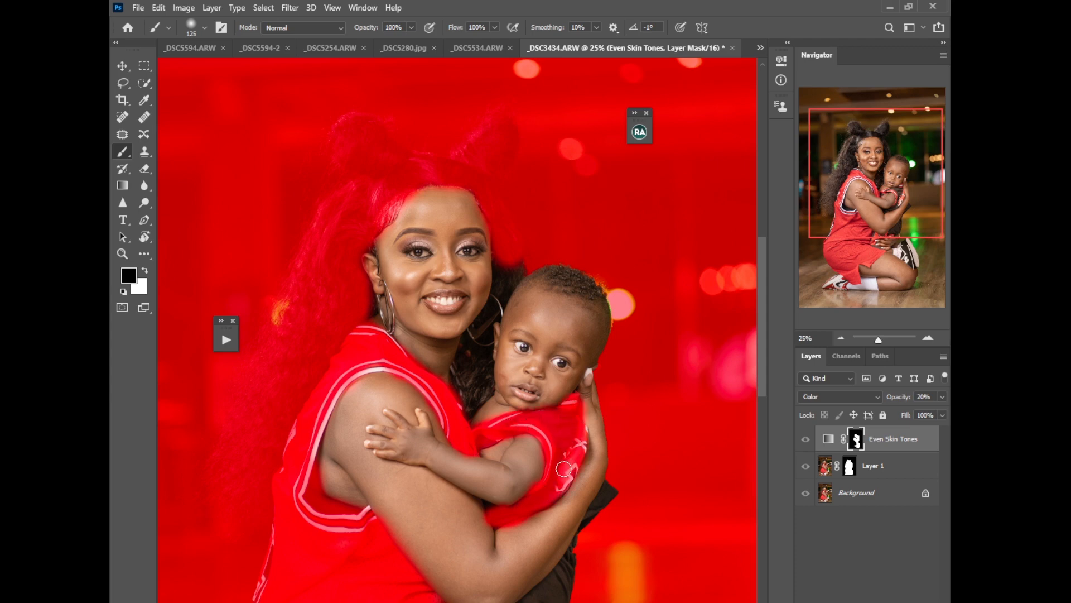
drag(545, 519, 528, 356)
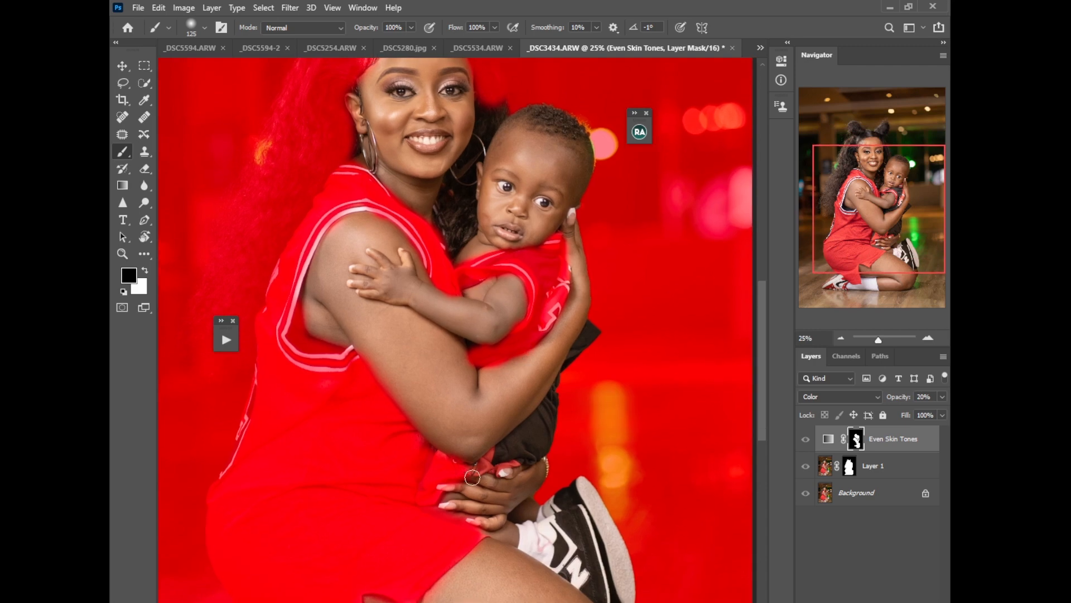
mouse_move(526, 441)
mouse_down()
mouse_move(550, 447)
mouse_move(553, 400)
mouse_move(499, 464)
mouse_up()
drag(537, 418, 590, 343)
mouse_move(580, 485)
mouse_down()
mouse_move(577, 546)
mouse_move(583, 524)
mouse_move(549, 496)
mouse_move(533, 549)
mouse_move(609, 591)
mouse_move(581, 472)
mouse_move(622, 586)
mouse_move(611, 538)
mouse_move(621, 539)
mouse_up()
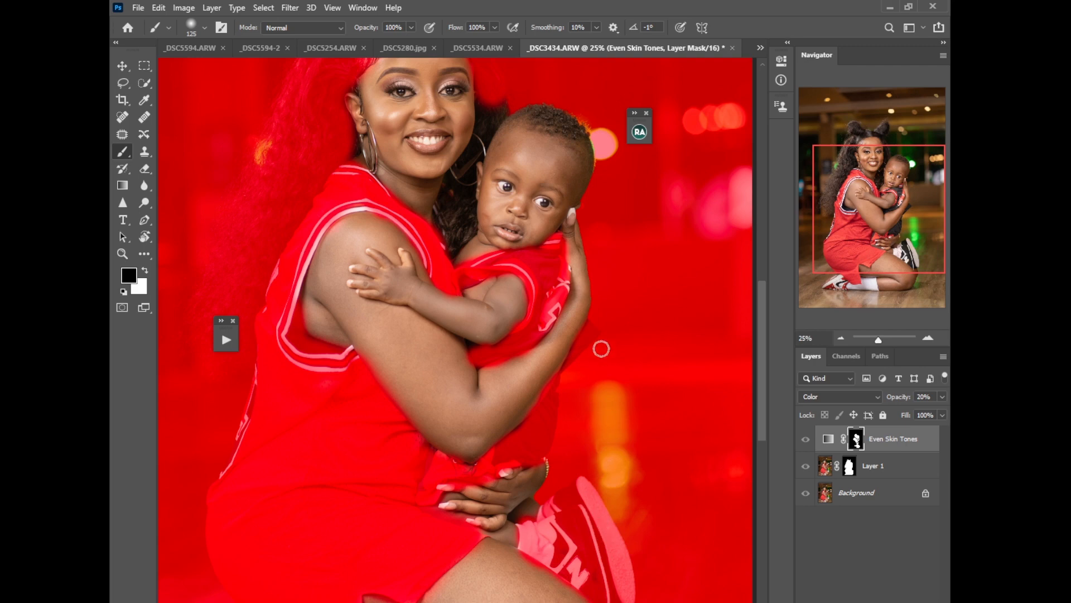
- Mask out the child's hair and both faces' eyes and lips plus the woman's eyebrows, and hide the mask overlay
scroll(600, 363, up, 5)
mouse_move(443, 390)
mouse_down()
mouse_move(456, 361)
mouse_move(445, 391)
mouse_move(440, 355)
mouse_move(457, 323)
mouse_move(456, 354)
mouse_move(486, 277)
mouse_move(478, 246)
mouse_move(501, 275)
mouse_move(539, 283)
mouse_move(579, 331)
mouse_move(578, 293)
mouse_move(550, 284)
mouse_up()
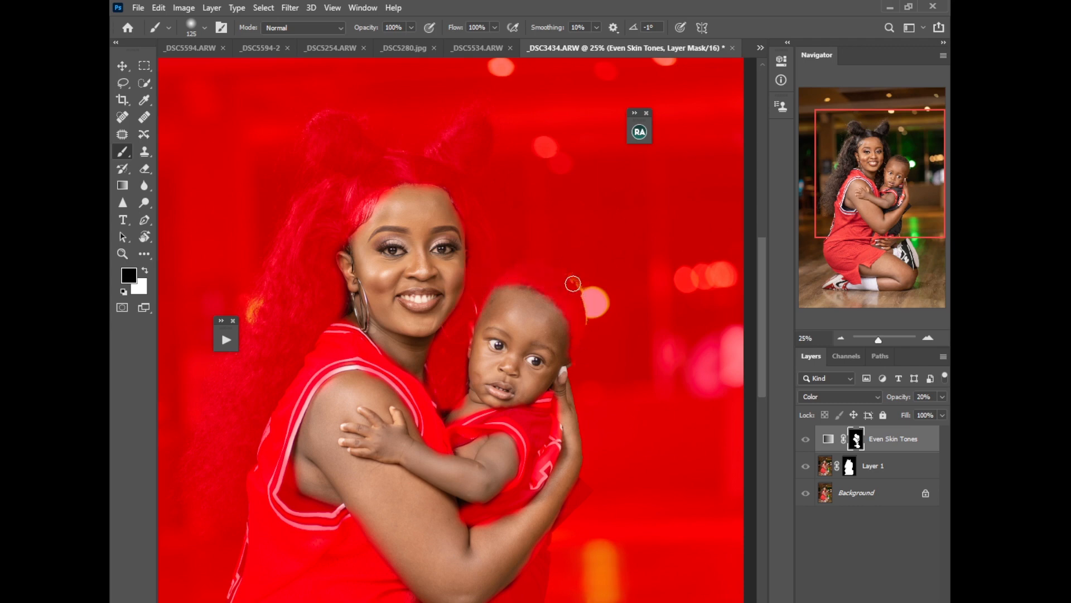
drag(357, 399, 415, 305)
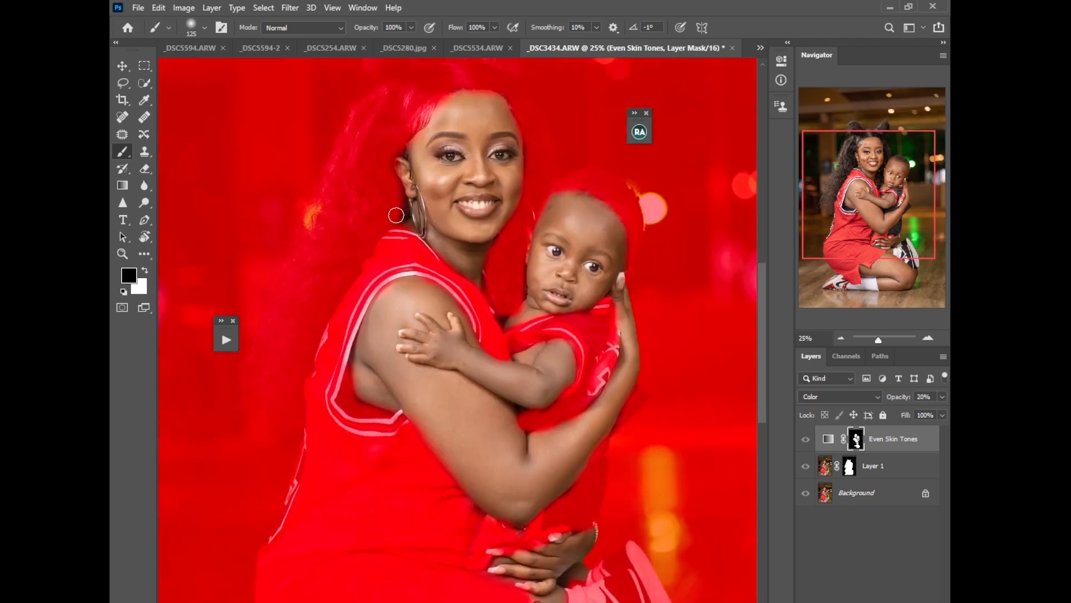
drag(481, 600, 393, 491)
drag(449, 438, 442, 467)
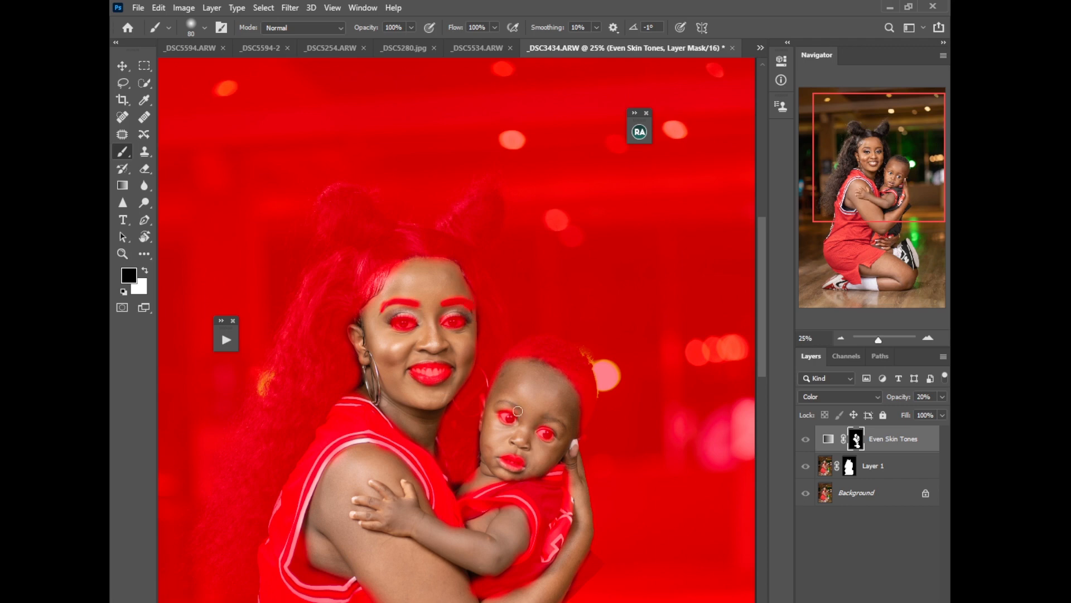
key(backslash)
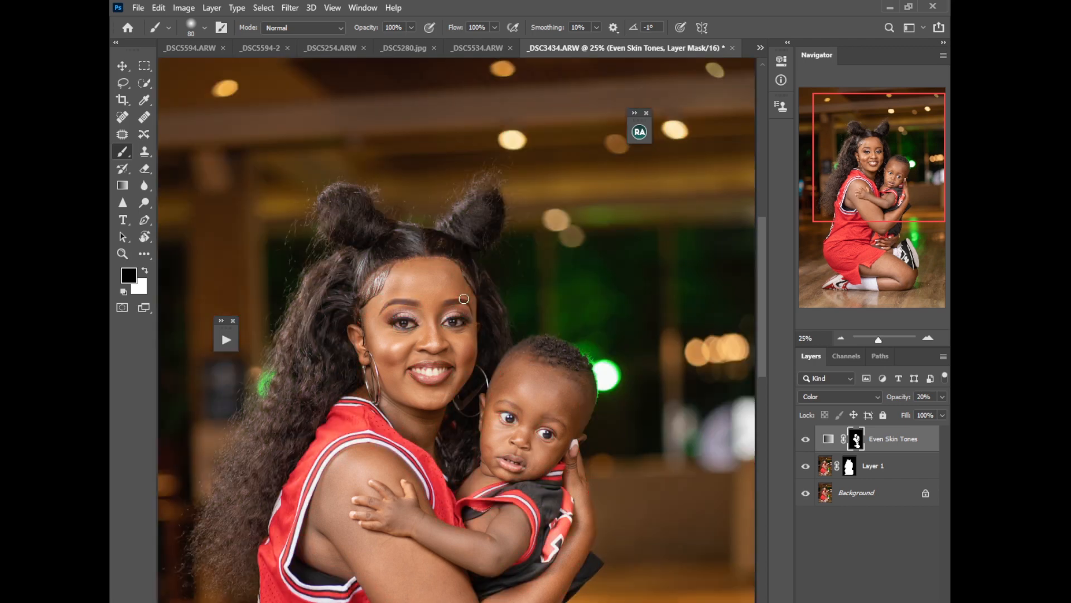
scroll(463, 301, down, 3)
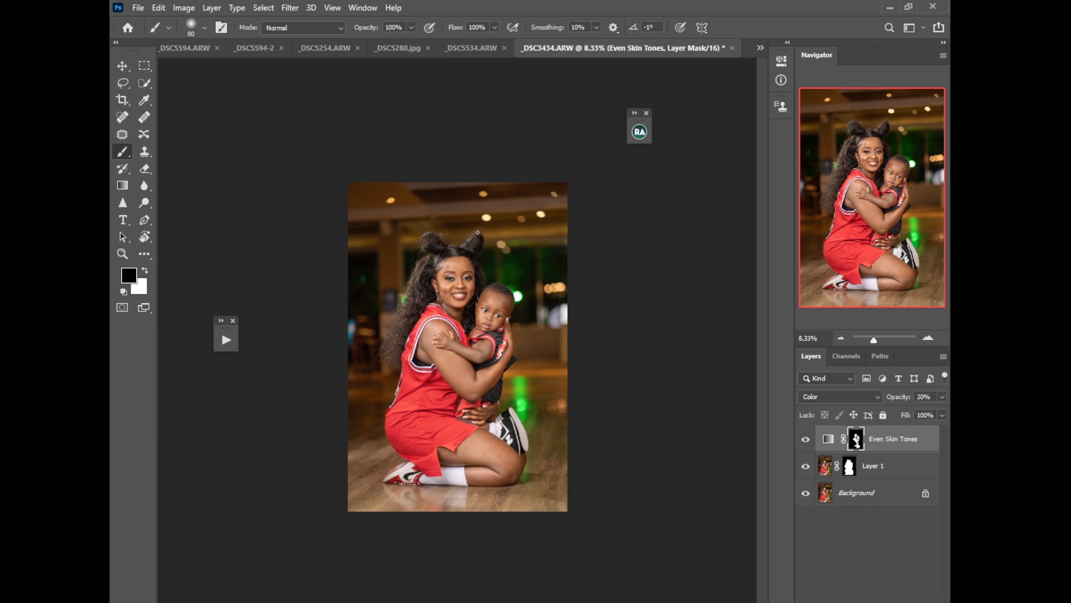
- Run the Even Skin Tones action again to add a second gradient map
click(373, 10)
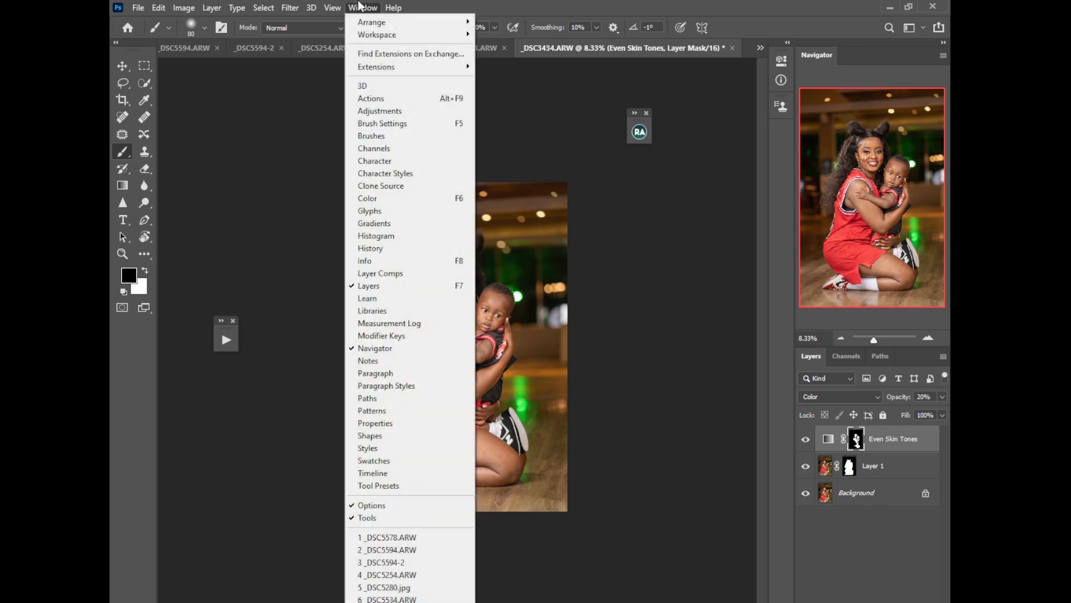
click(227, 339)
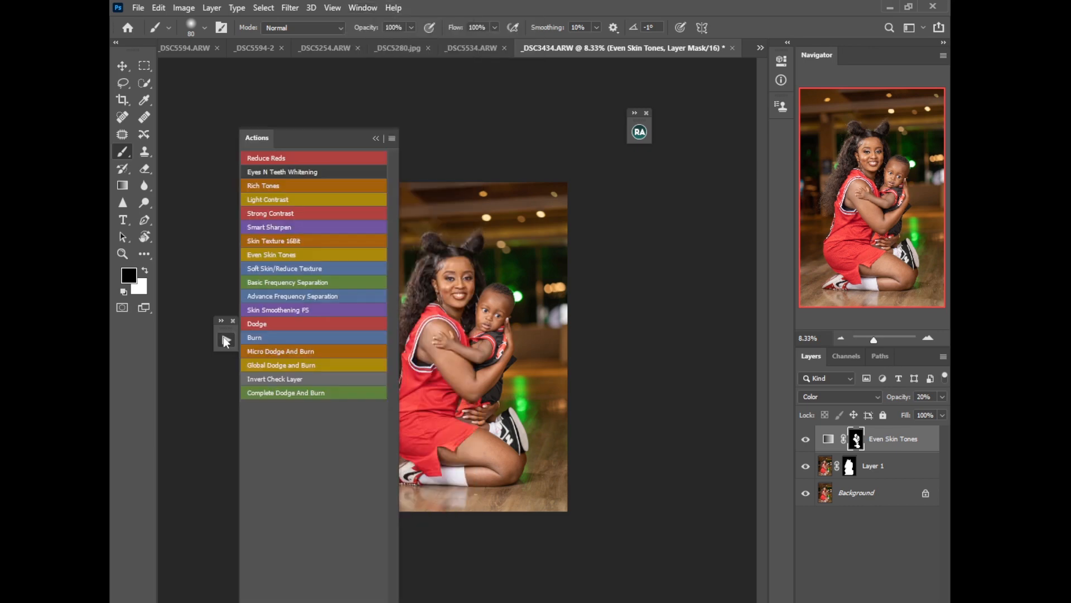
click(262, 253)
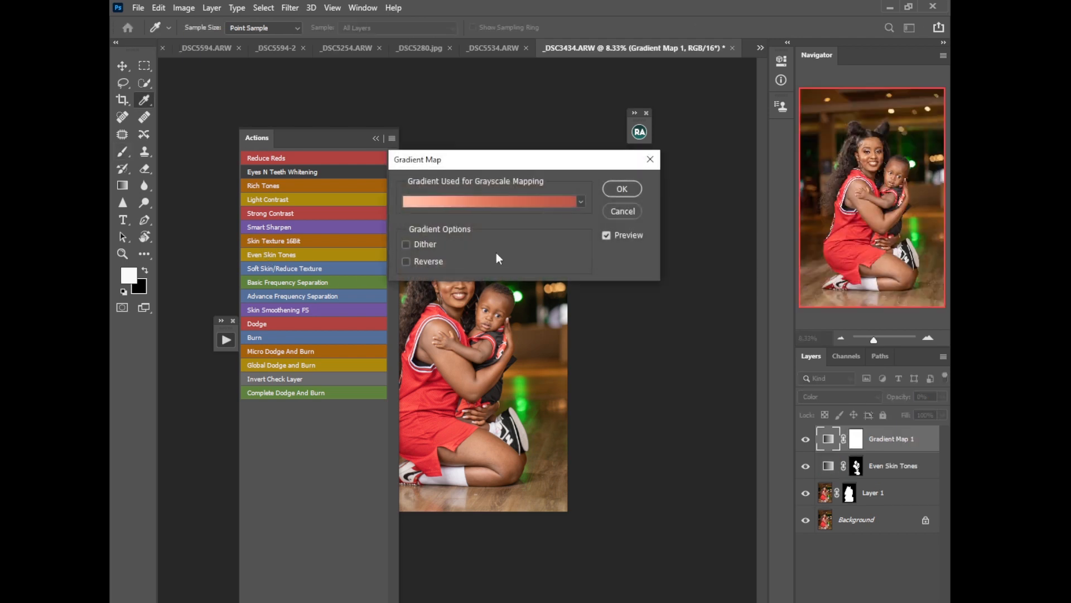
- Apply the black-to-orange Photographic Toning preset to the new gradient map and accept it
click(504, 198)
scroll(764, 190, down, 3)
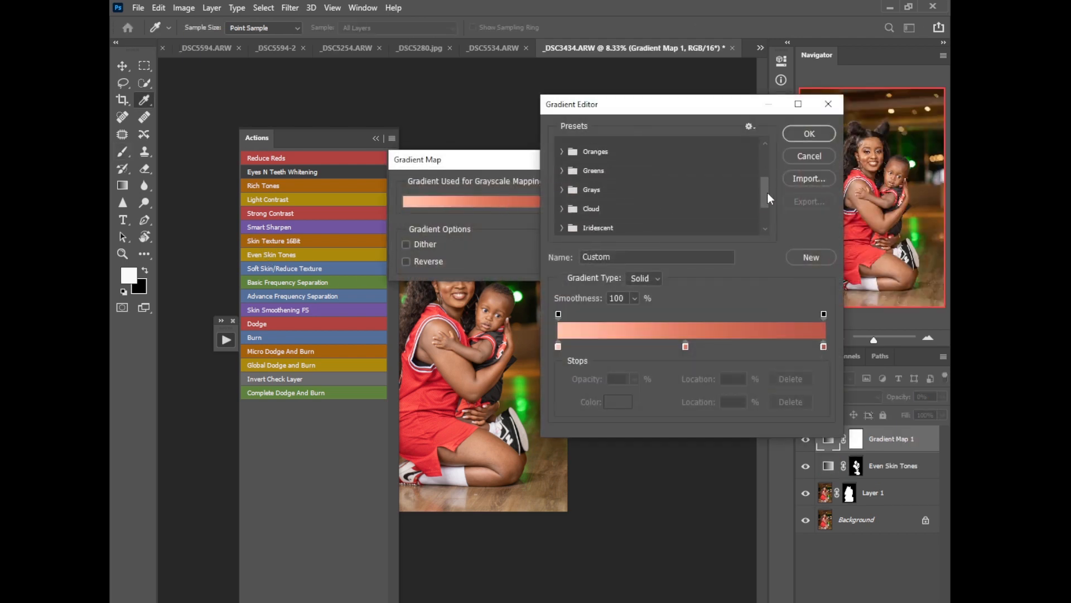
click(563, 226)
scroll(766, 191, down, 6)
scroll(770, 206, down, 4)
click(576, 169)
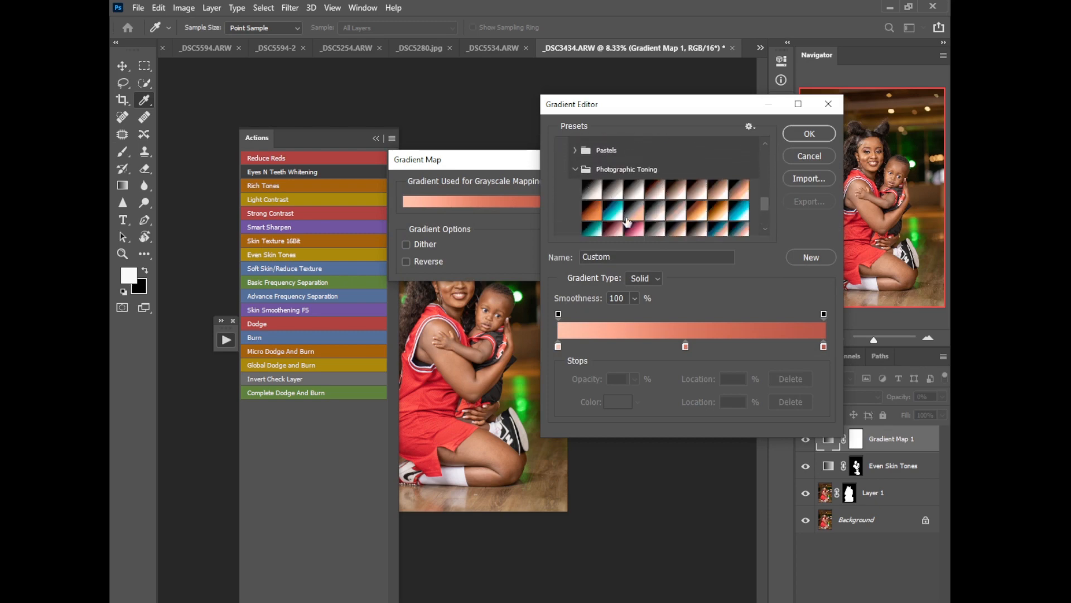
click(592, 211)
click(794, 135)
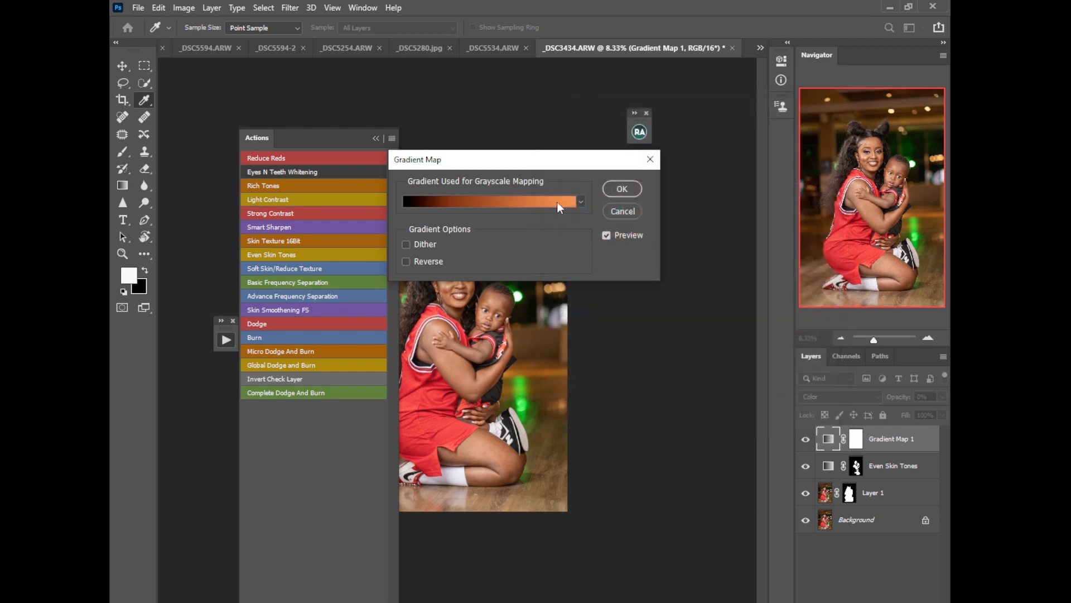
click(612, 192)
click(375, 138)
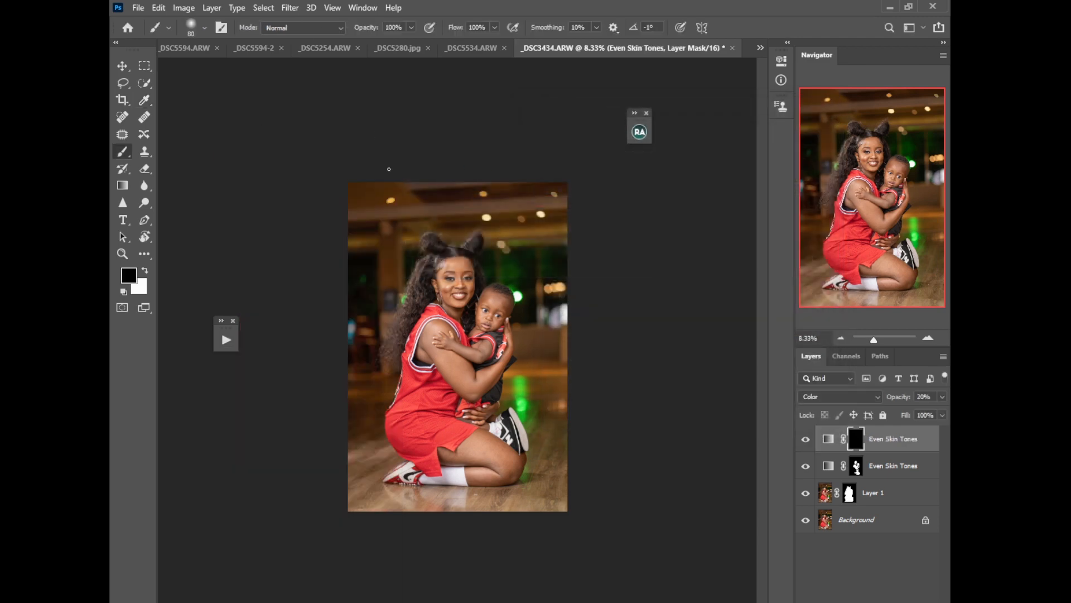
- Replace the upper Even Skin Tones layer's mask with a copy of the lower one's painted mask, and flatten the image
click(856, 468)
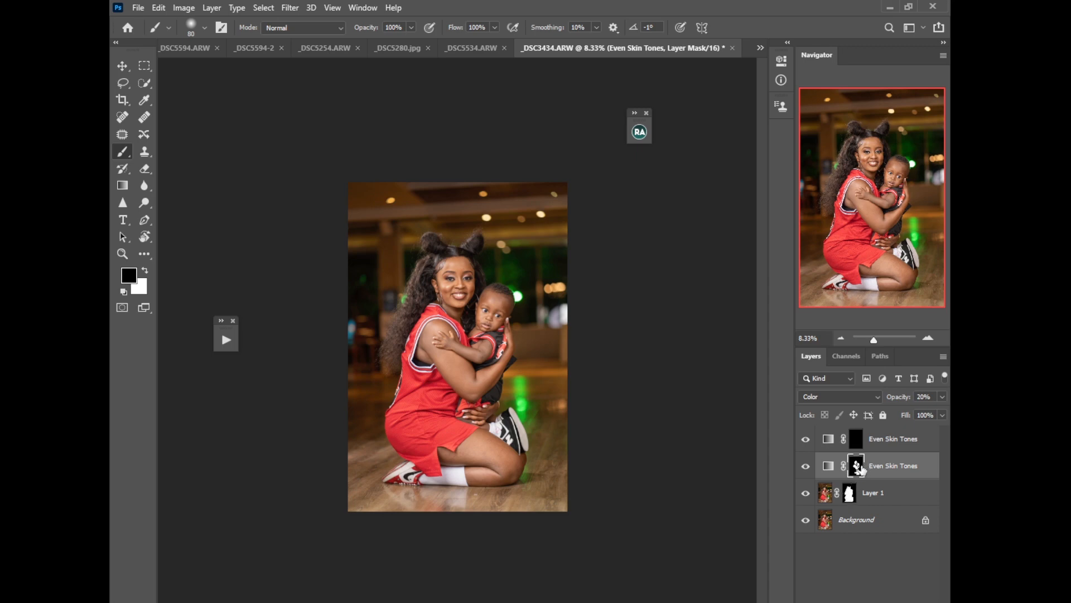
drag(858, 468, 856, 439)
click(472, 248)
click(875, 439)
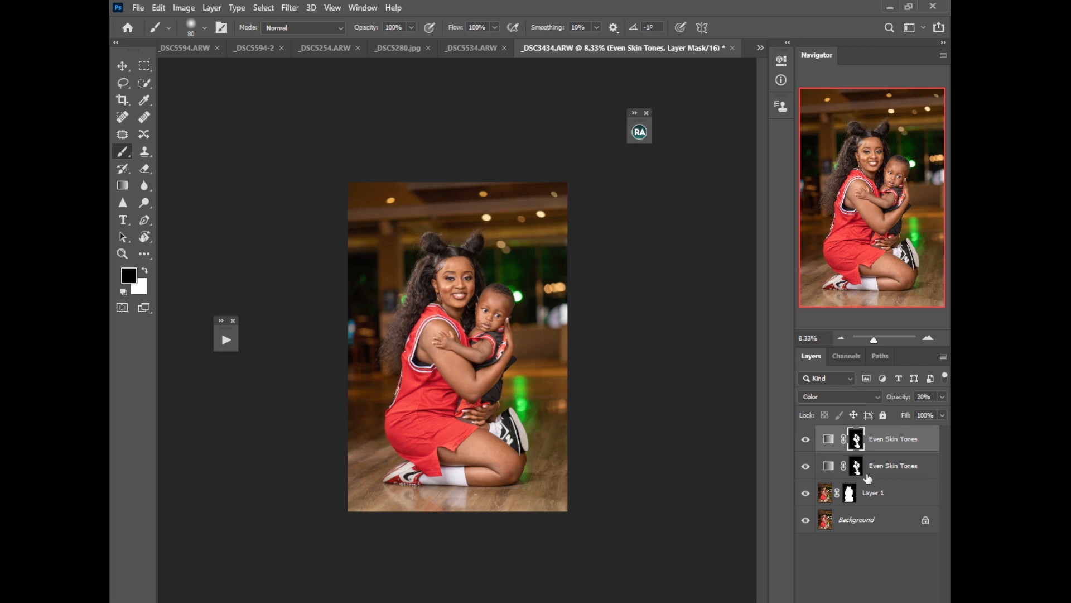
right_click(859, 522)
click(848, 471)
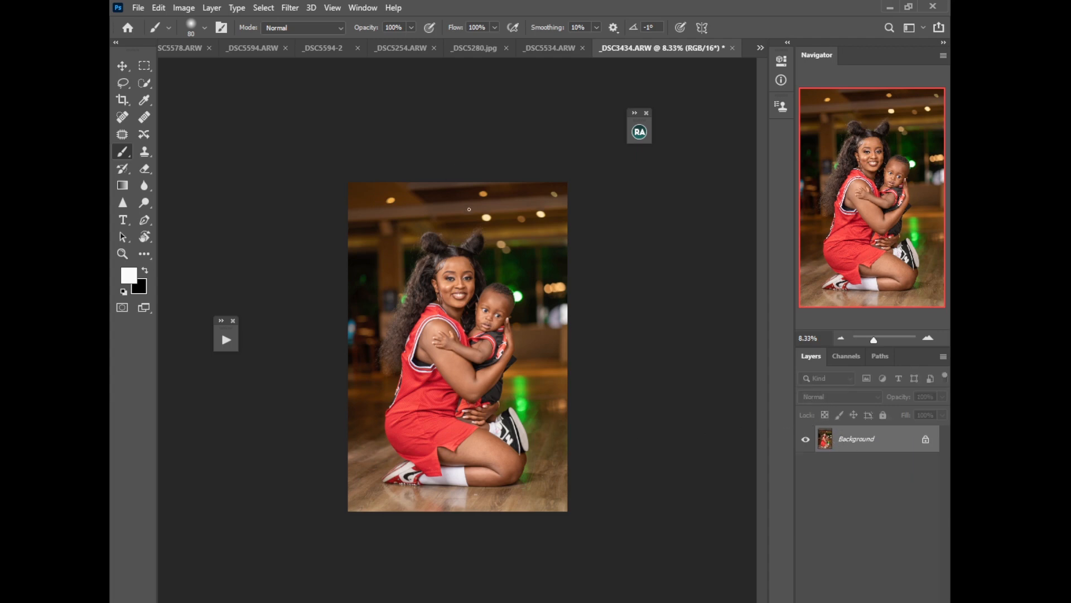
- Start a frequency separation via Gaussian Blur from the Beauty Retouch tools
click(639, 133)
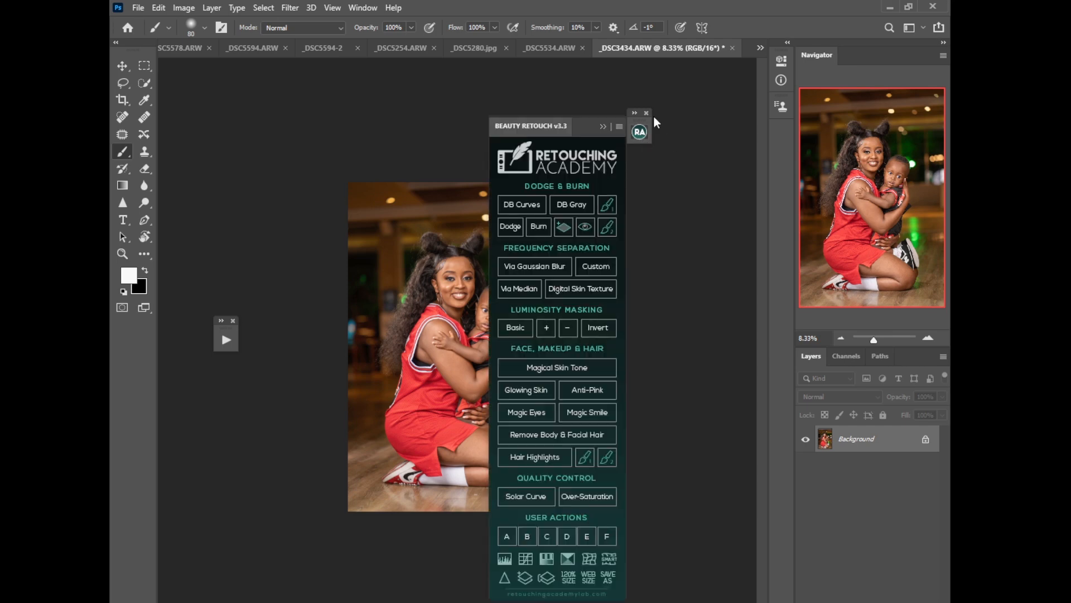
drag(619, 112, 677, 100)
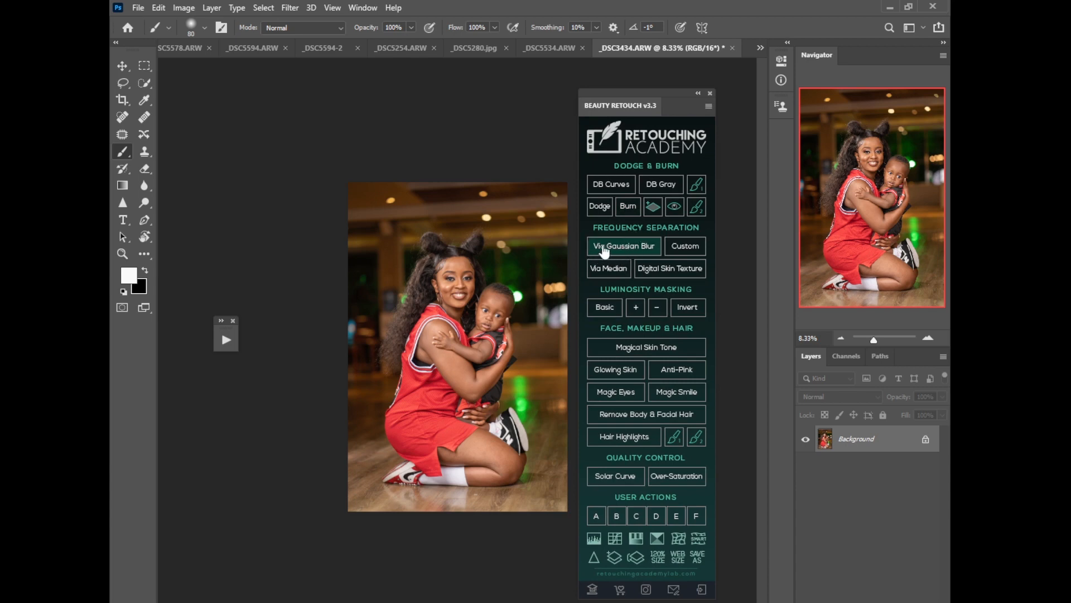
click(604, 270)
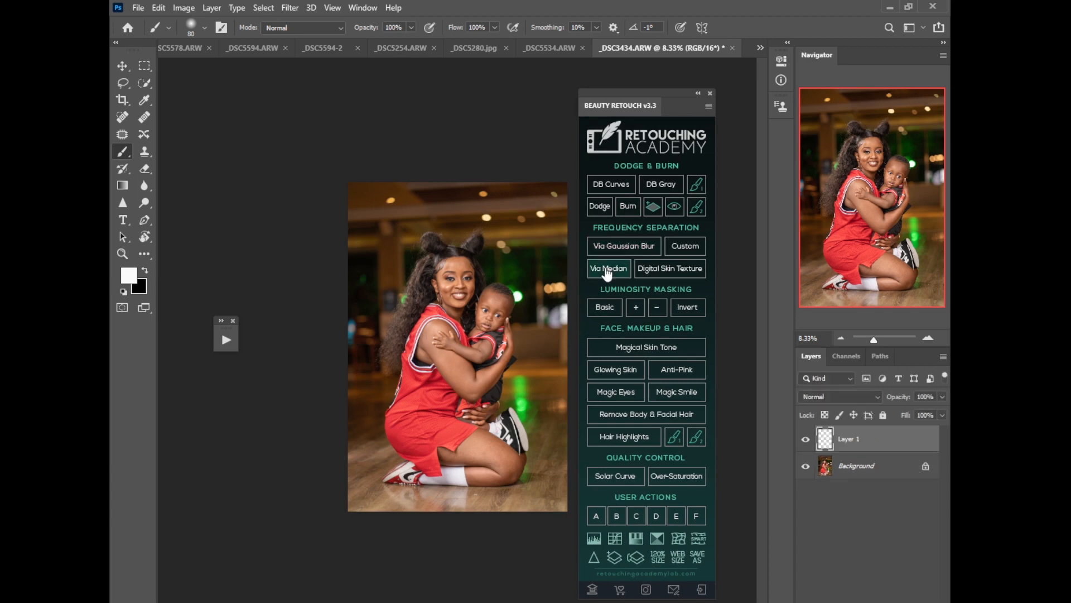
- Set the low-frequency Gaussian Blur radius to 3.5 pixels, judging it on the skin in the preview, and complete the frequency separation
drag(637, 274, 686, 385)
drag(686, 269, 685, 372)
drag(684, 249, 678, 366)
drag(682, 254, 673, 275)
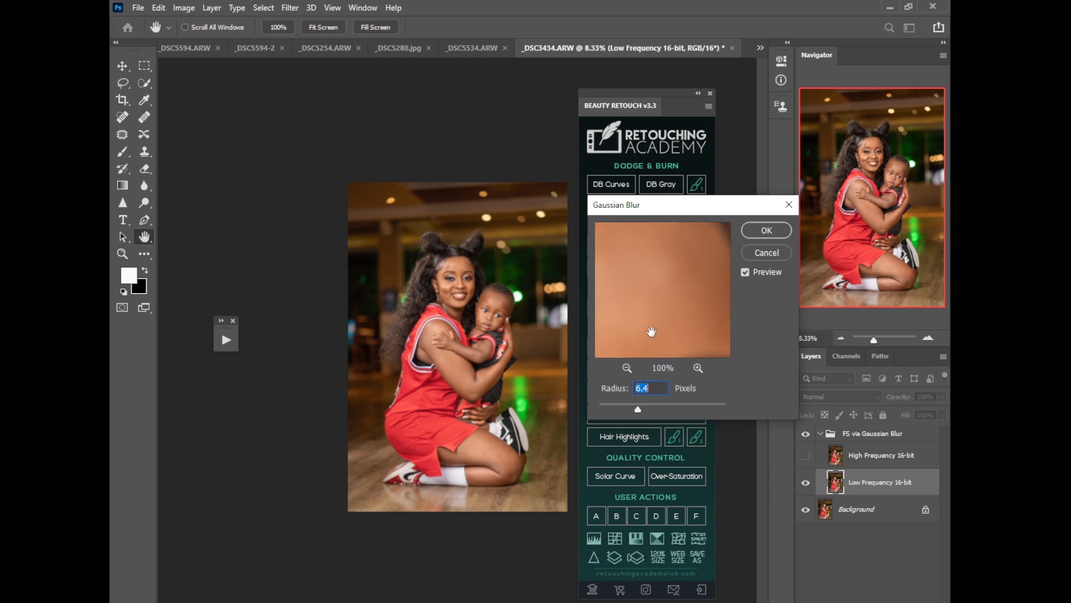
drag(634, 410, 627, 409)
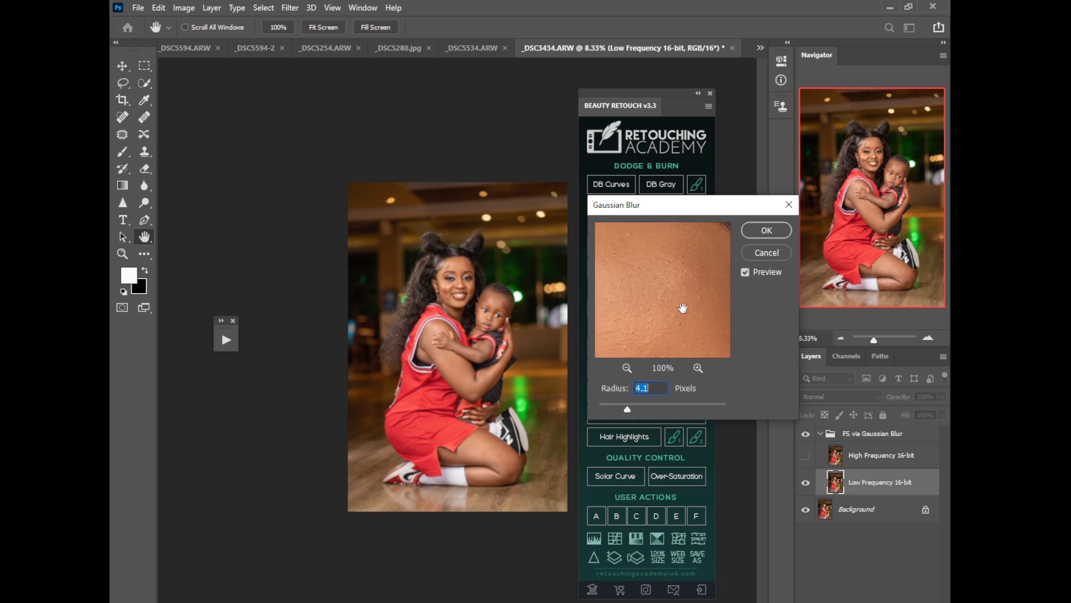
drag(628, 409, 626, 409)
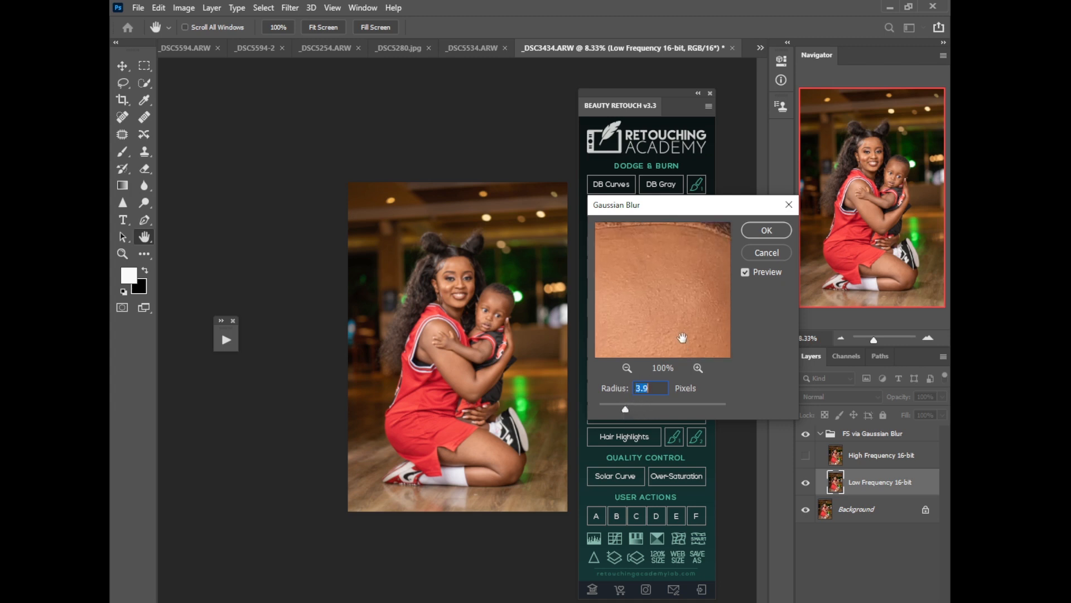
click(628, 369)
click(628, 368)
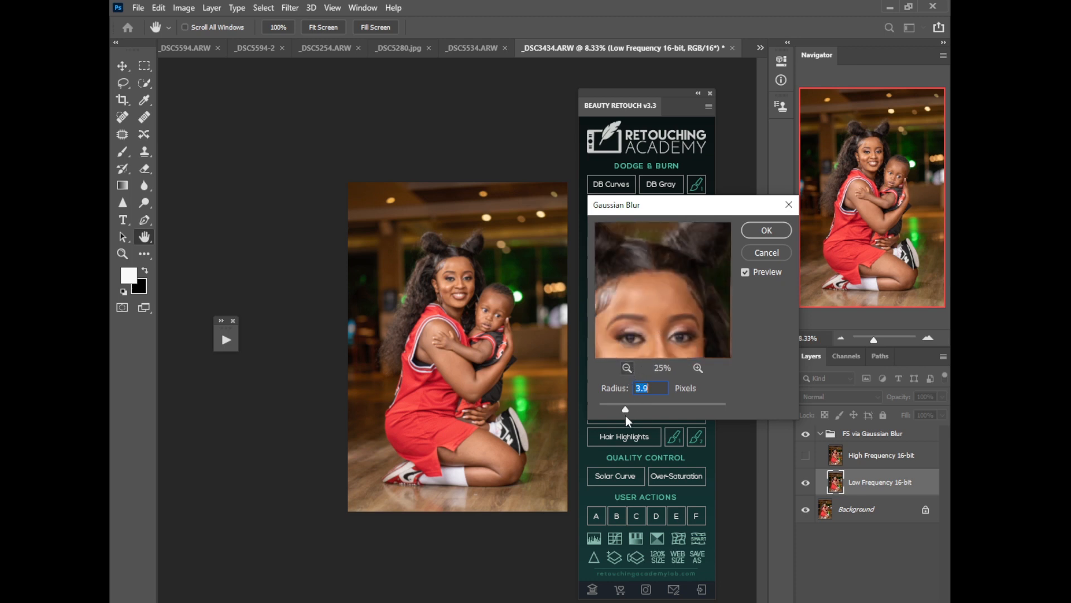
drag(626, 415, 590, 402)
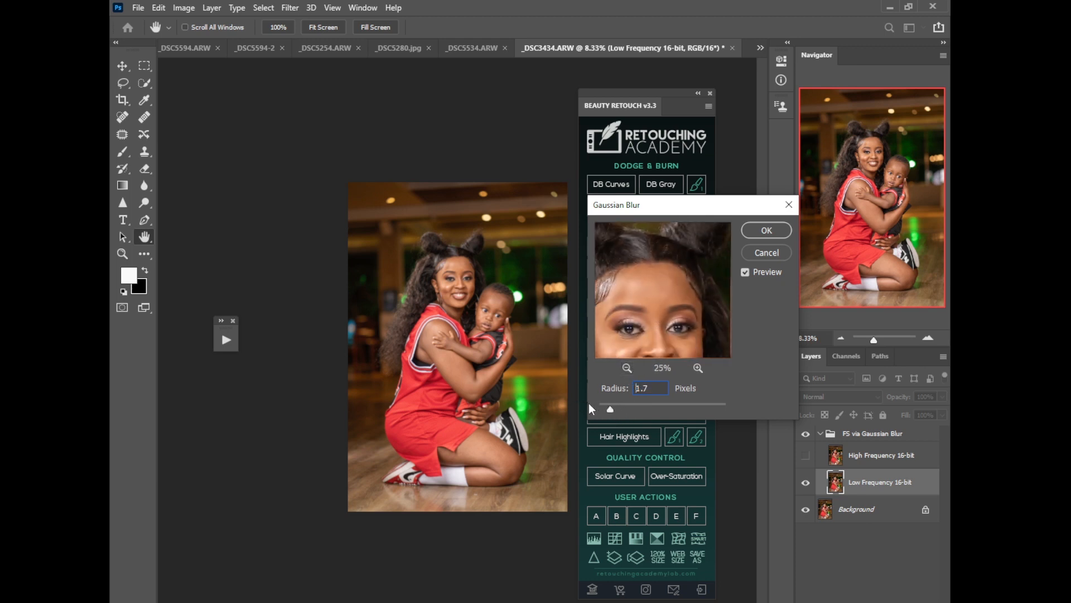
drag(608, 411, 593, 404)
click(698, 368)
click(698, 367)
click(698, 368)
click(698, 367)
drag(694, 304, 648, 285)
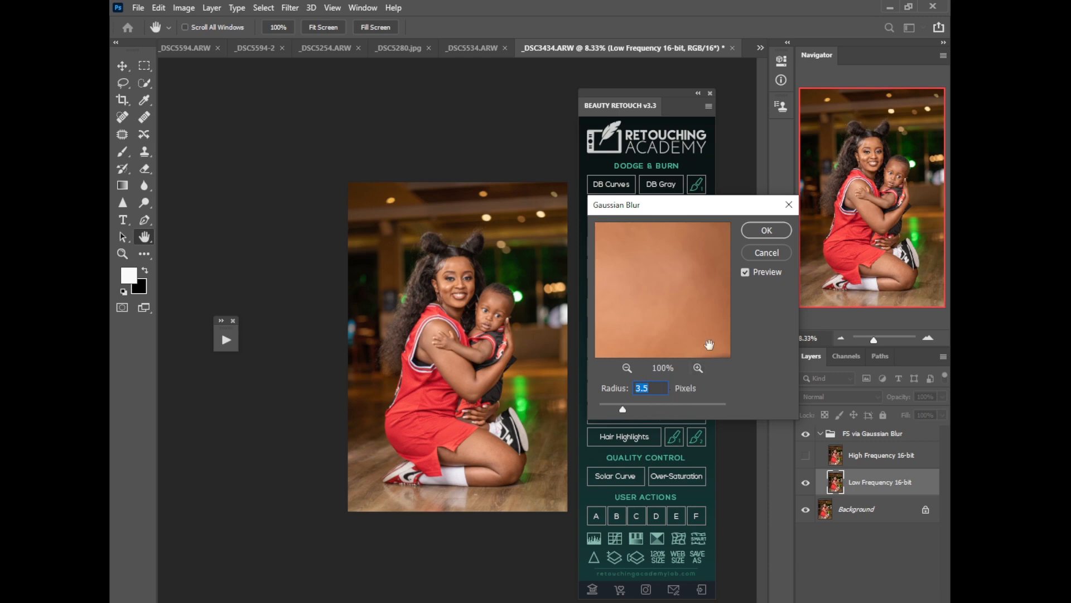
click(766, 229)
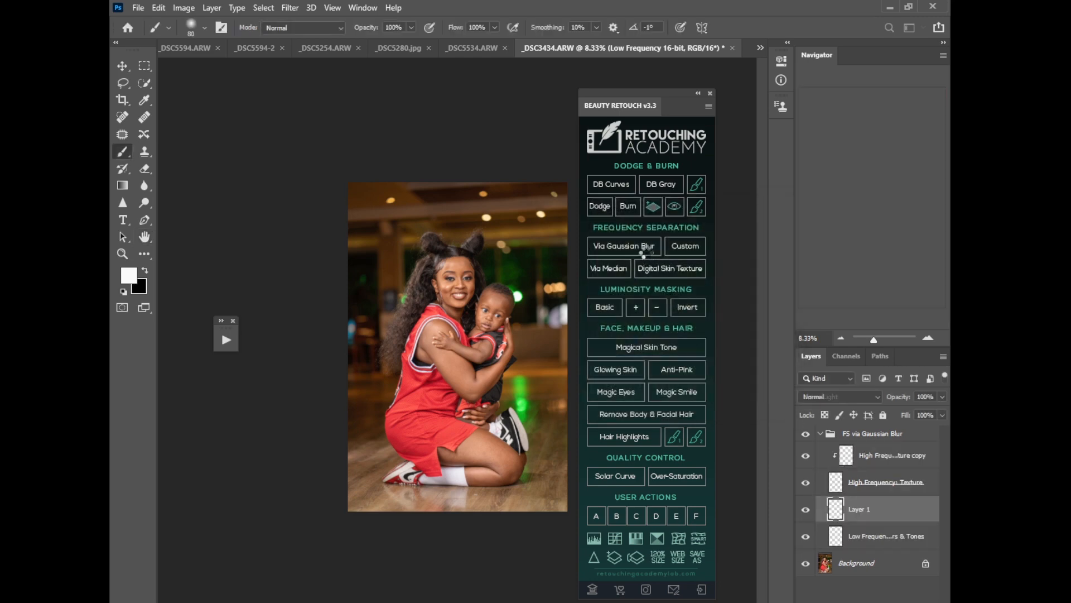
click(697, 94)
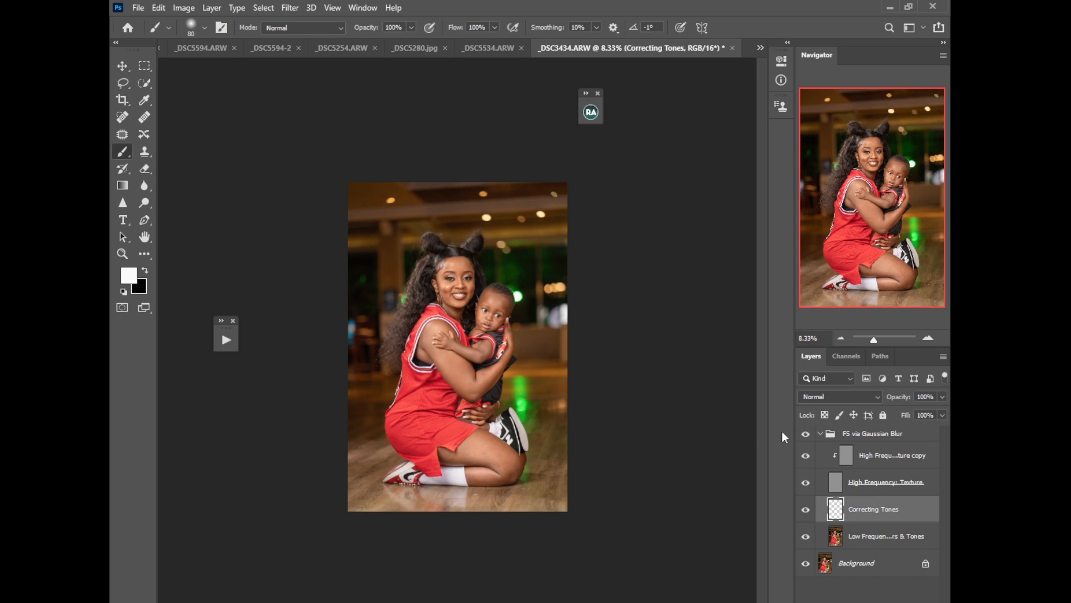
- Add a Black & White adjustment layer inside the frequency separation group and set its Reds to -30
click(878, 440)
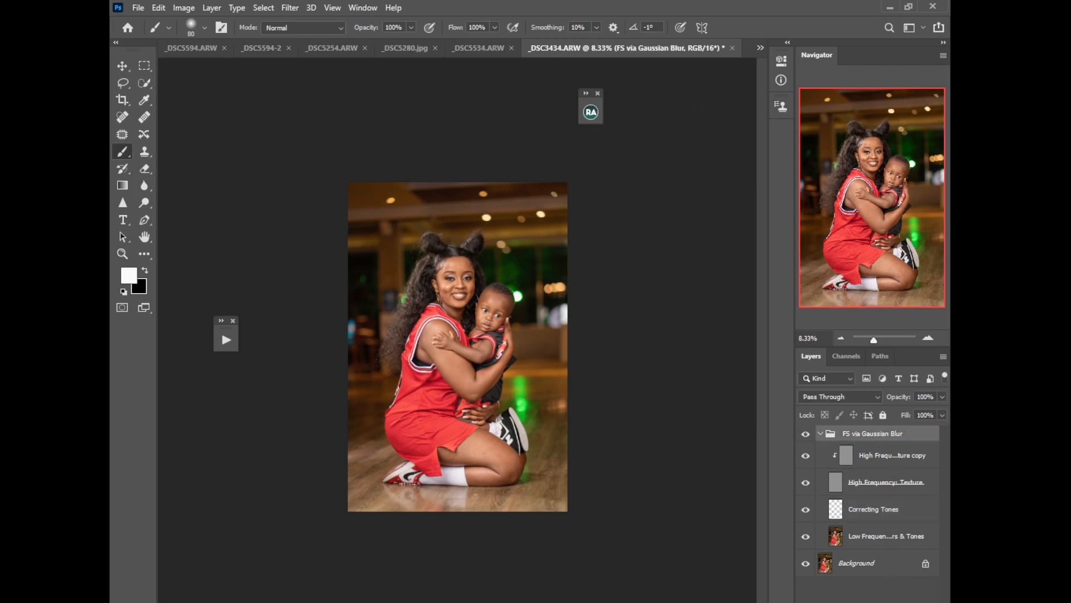
click(873, 601)
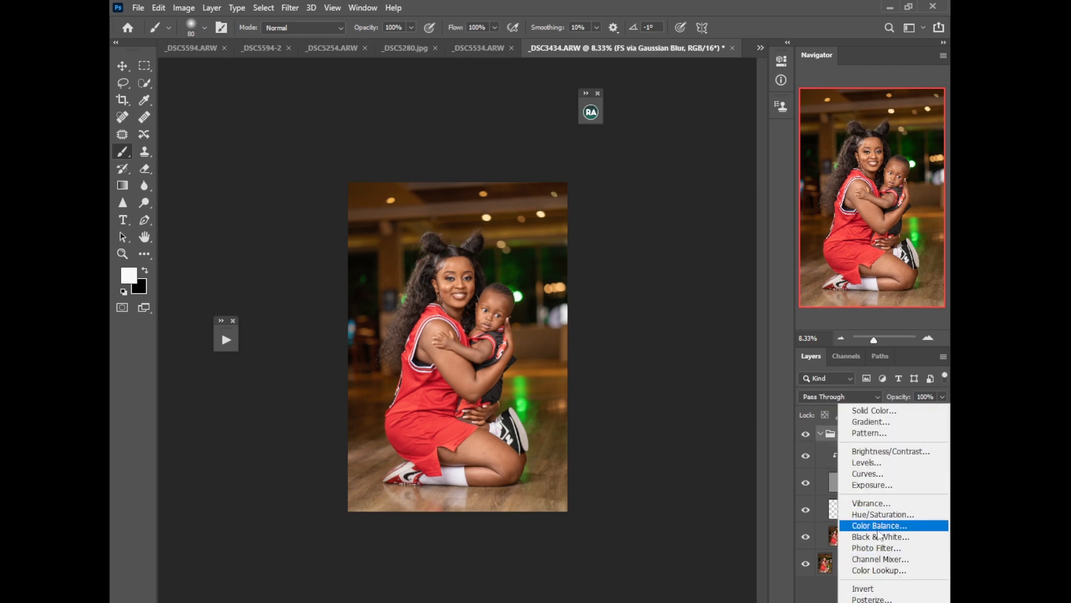
click(880, 536)
drag(688, 148, 672, 150)
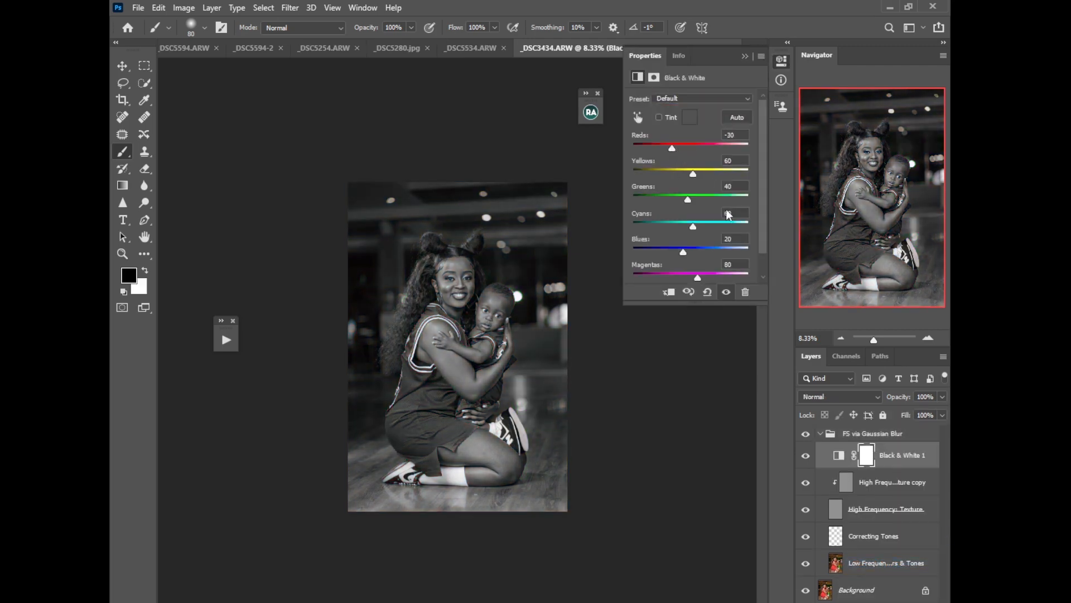
- Select the clipped high-frequency texture copy layer and set the Healing Brush to sample the Current Layer
click(873, 487)
key(x)
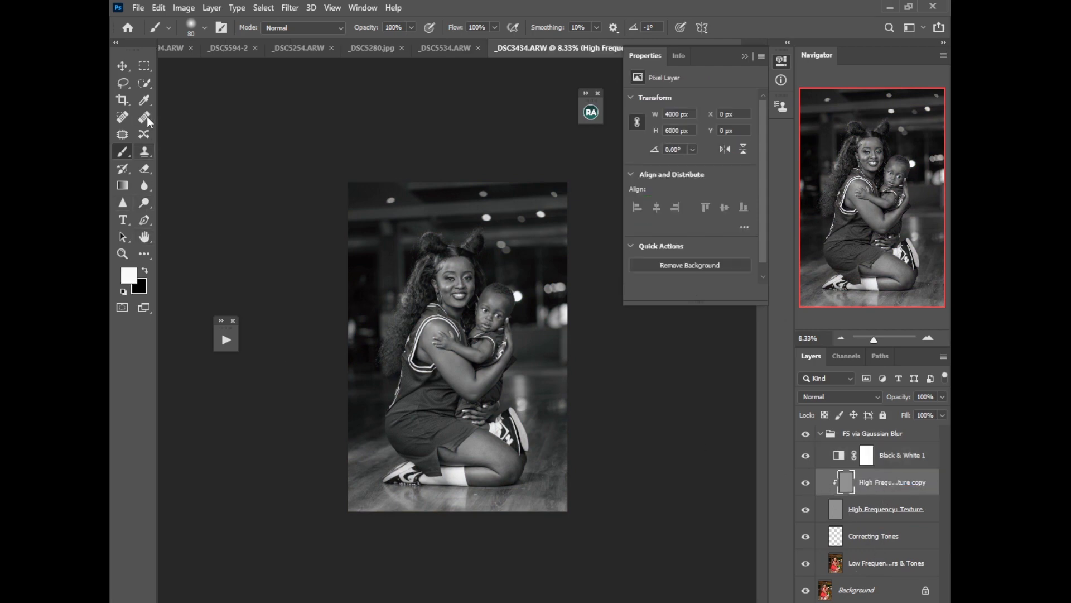
click(123, 118)
click(145, 118)
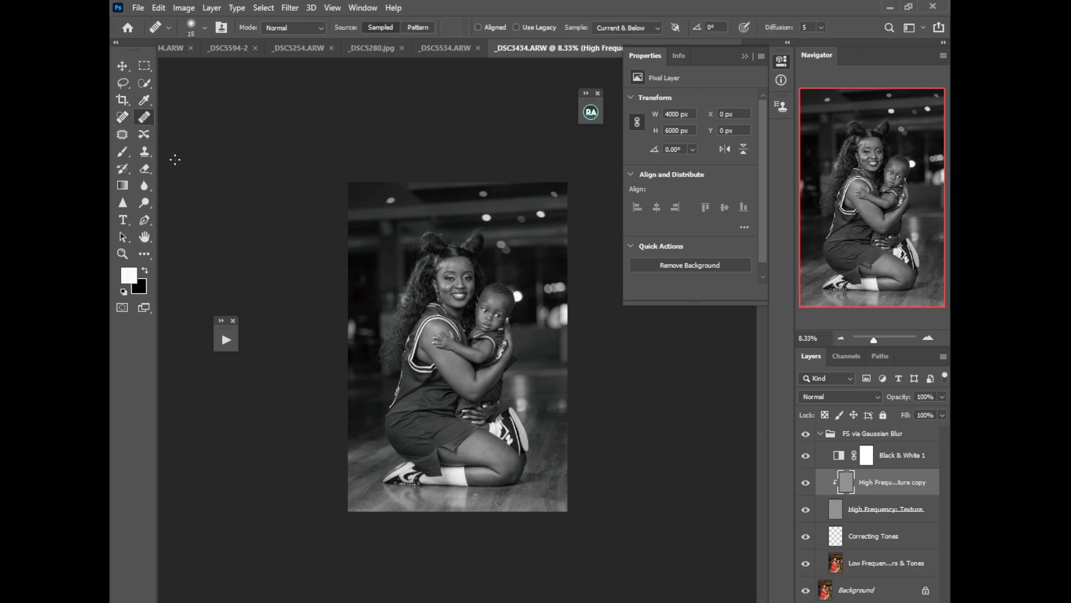
key(ctrl+plus)
key(ctrl+plus)
key(ctrl+plus)
key(ctrl+plus)
key(ctrl+plus)
key(ctrl+plus)
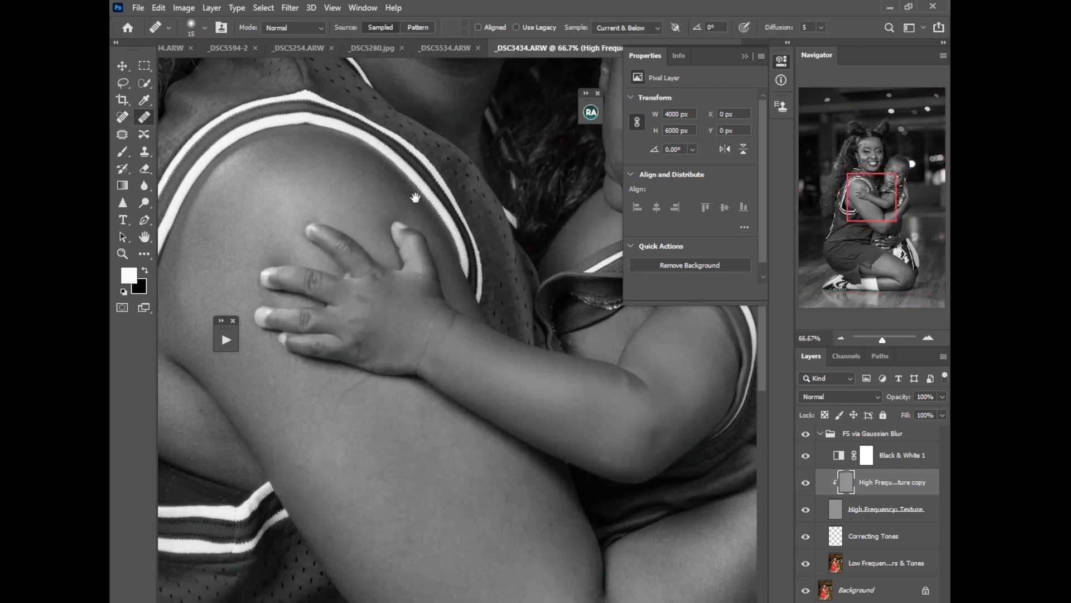
drag(416, 195, 422, 447)
drag(424, 246, 413, 335)
drag(428, 251, 425, 235)
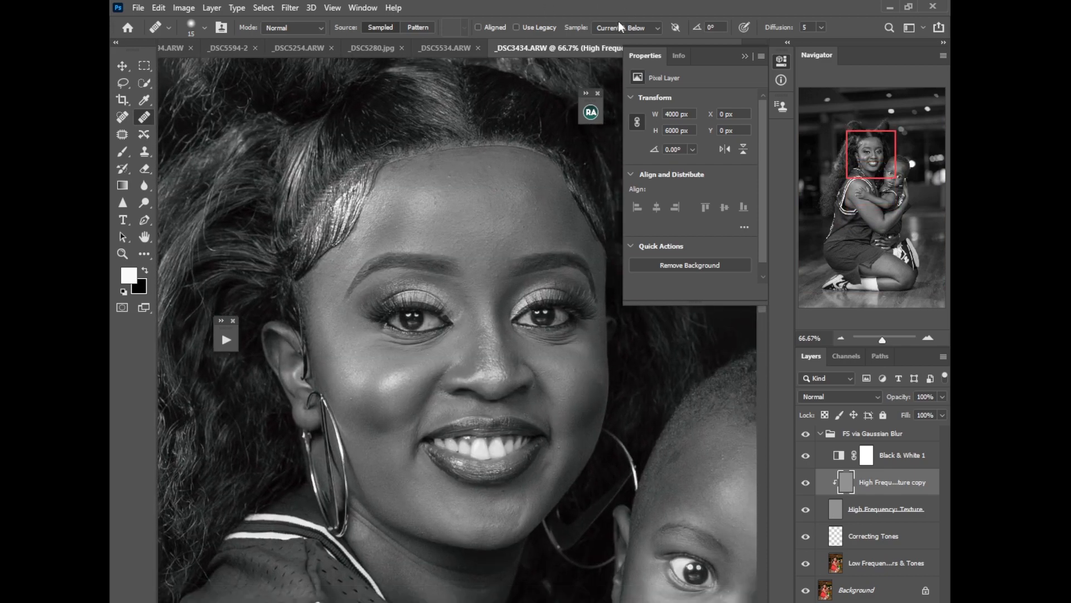
click(629, 27)
click(611, 42)
- Heal the blemishes across the woman's forehead with the Healing Brush at 25 px, sampling clean skin nearby
click(433, 220)
click(502, 245)
key(bracketright)
key(bracketright)
click(438, 206)
alt+click(488, 179)
click(493, 170)
alt+click(503, 225)
drag(497, 268, 496, 273)
click(490, 265)
alt+click(451, 232)
click(462, 259)
alt+click(433, 227)
alt+click(403, 238)
click(393, 224)
alt+click(383, 230)
click(383, 207)
alt+click(493, 233)
alt+click(497, 234)
click(537, 239)
alt+click(524, 228)
click(534, 241)
scroll(502, 474, right, 5)
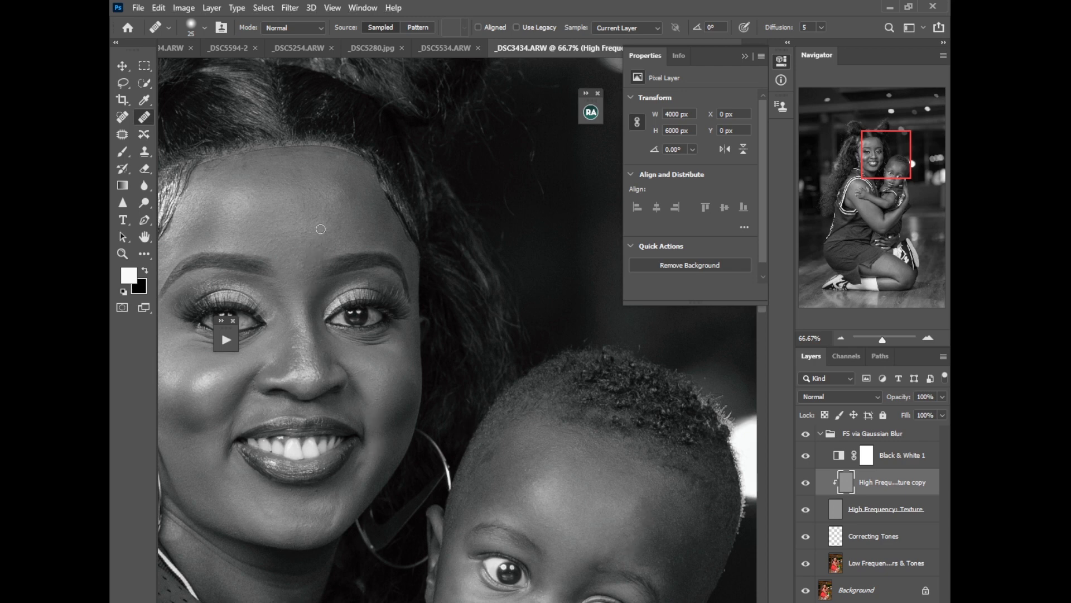
click(376, 176)
click(363, 186)
alt+click(270, 196)
drag(270, 182, 261, 172)
click(241, 184)
click(243, 167)
- Heal the marks on the child's cheek, nose, chin and around the mouth using clean skin sampled nearby
drag(734, 61, 700, 63)
scroll(519, 311, down, 3)
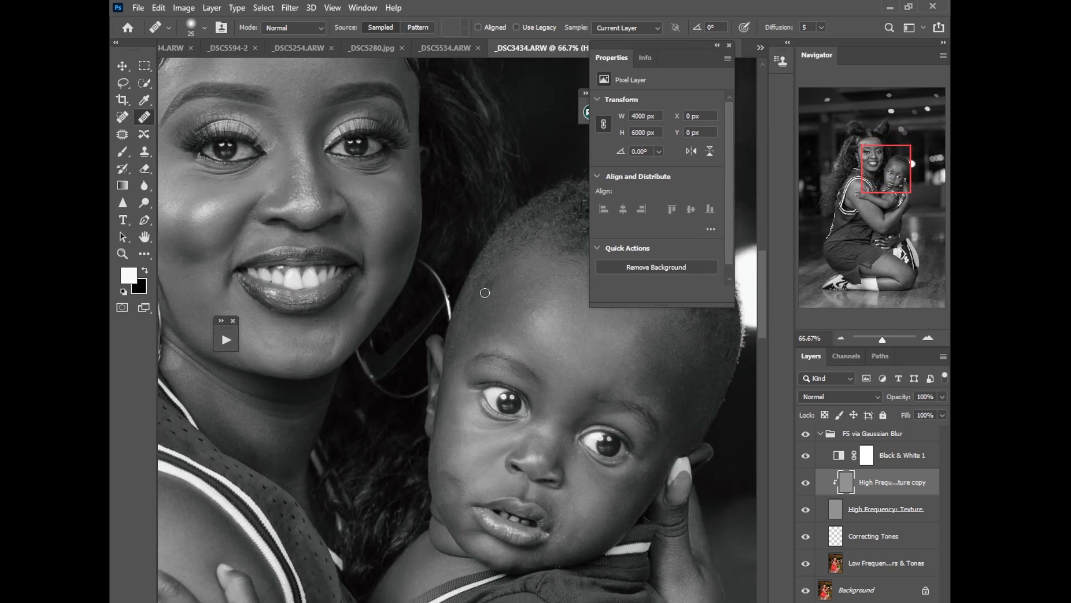
alt+click(439, 488)
click(458, 489)
alt+click(437, 504)
drag(453, 471, 456, 489)
alt+click(478, 487)
click(464, 438)
drag(455, 417, 450, 424)
drag(530, 455, 525, 458)
alt+click(602, 514)
alt+click(448, 516)
drag(467, 510, 464, 505)
alt+click(590, 540)
drag(565, 524, 559, 519)
drag(579, 524, 578, 520)
alt+click(586, 465)
drag(581, 463, 575, 458)
- Compare the whole image with and without the frequency separation group
key(ctrl+minus)
key(ctrl+minus)
key(ctrl+minus)
key(ctrl+minus)
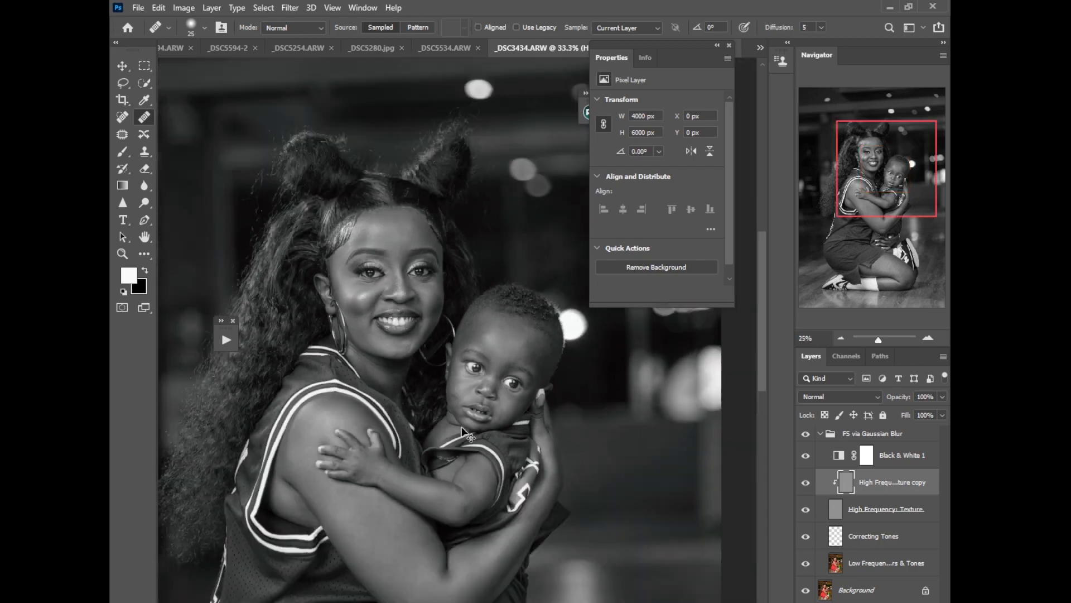
key(ctrl+minus)
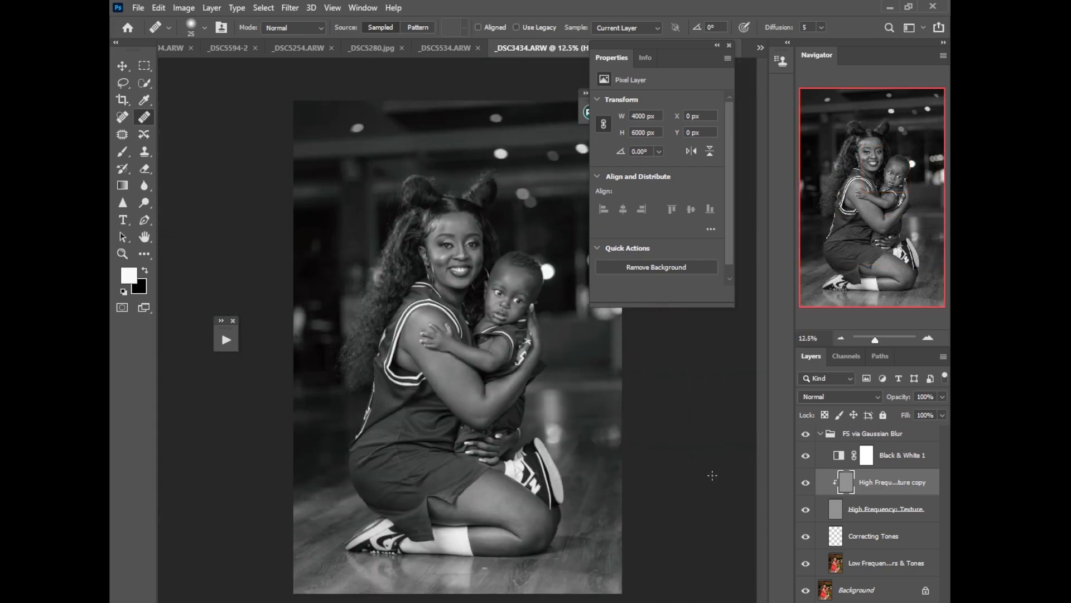
click(821, 434)
click(806, 433)
click(806, 434)
click(806, 434)
click(820, 433)
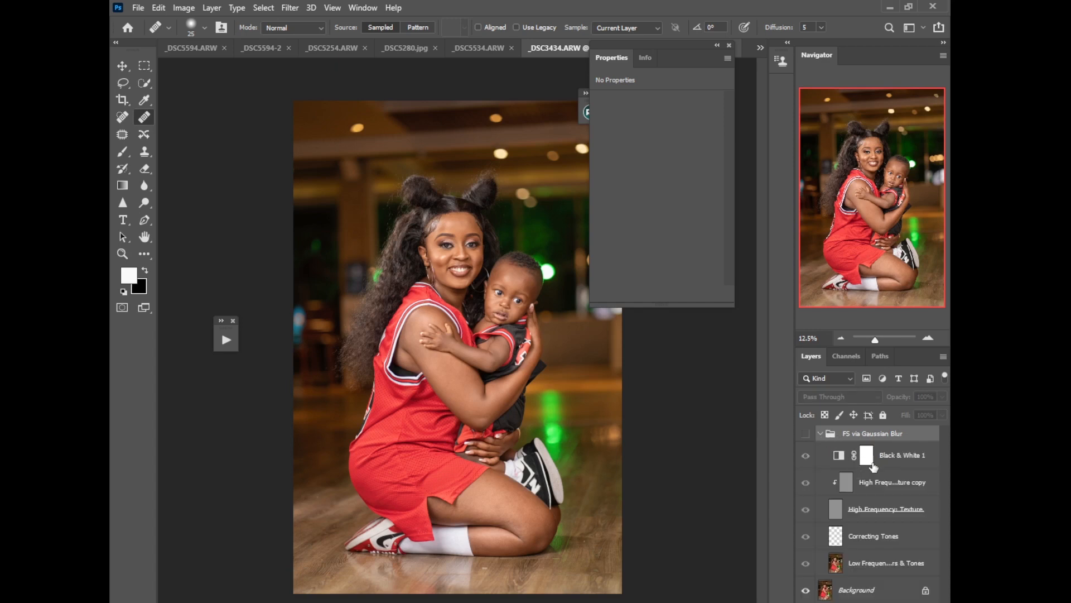
- Delete the Black & White adjustment layer and show the frequency separation group
click(897, 456)
key(Delete)
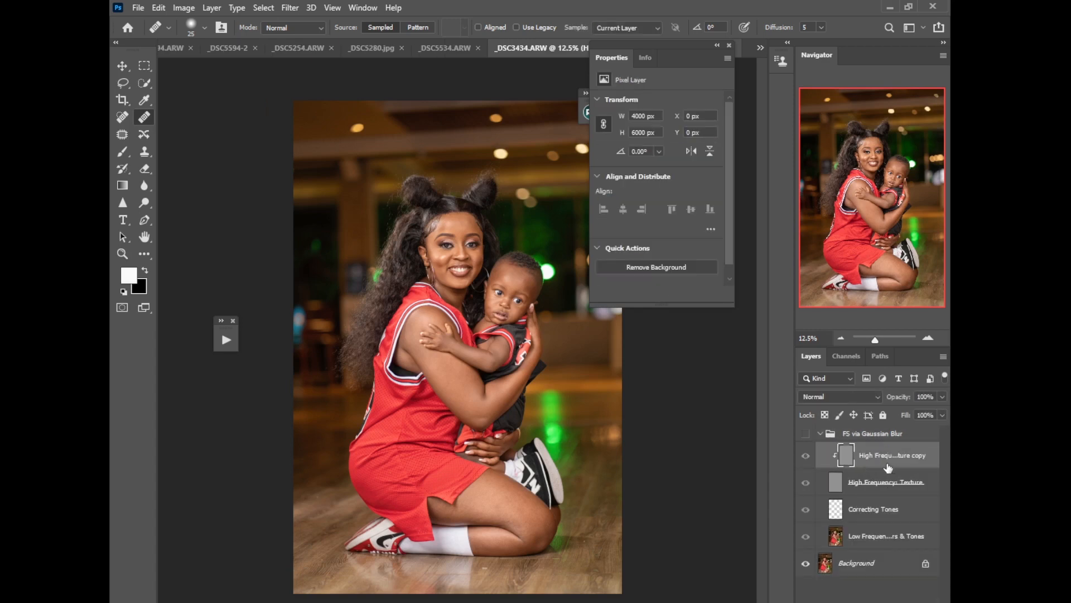
click(805, 434)
- Select the low-frequency colors and tones layer and switch to the Mixer Brush, with the woman's face in close view
click(879, 538)
key(b)
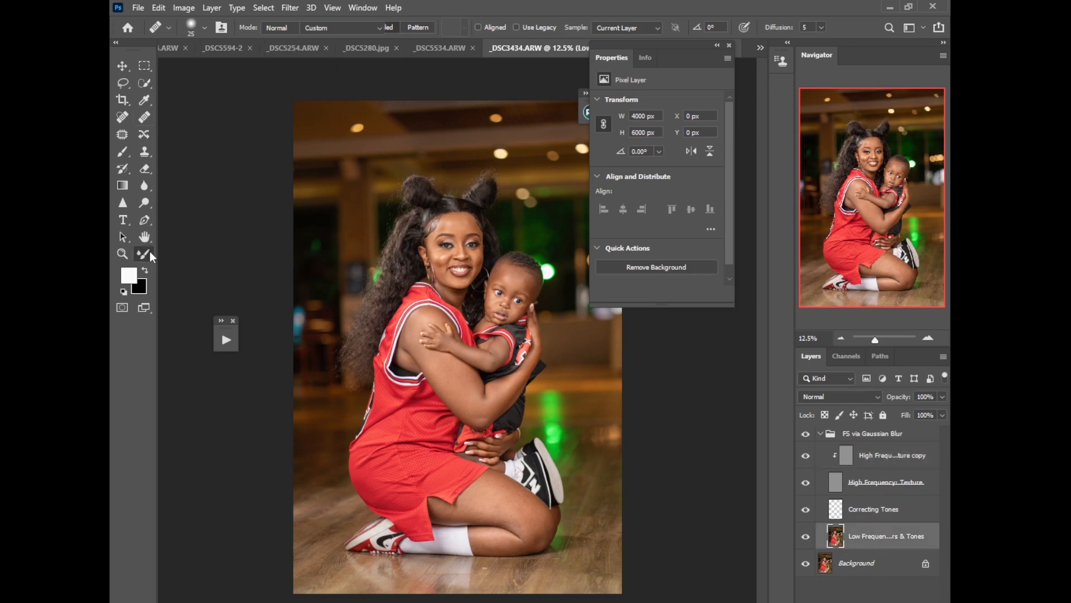
key(ctrl+plus)
key(ctrl+plus)
key(ctrl+plus)
key(ctrl+plus)
key(ctrl+plus)
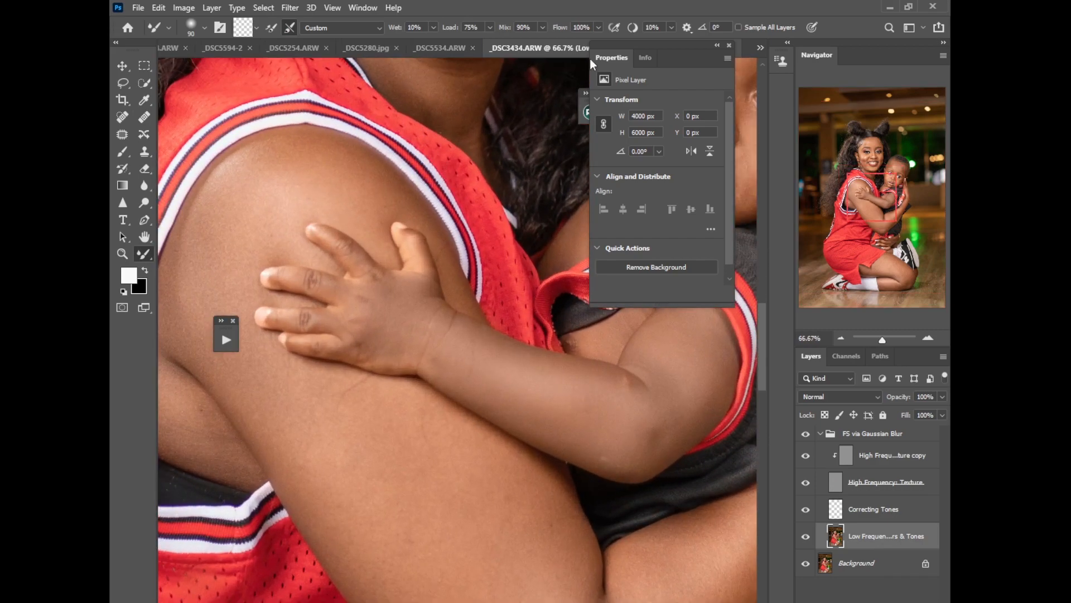
click(717, 45)
scroll(768, 312, up, 1)
drag(767, 313, 736, 227)
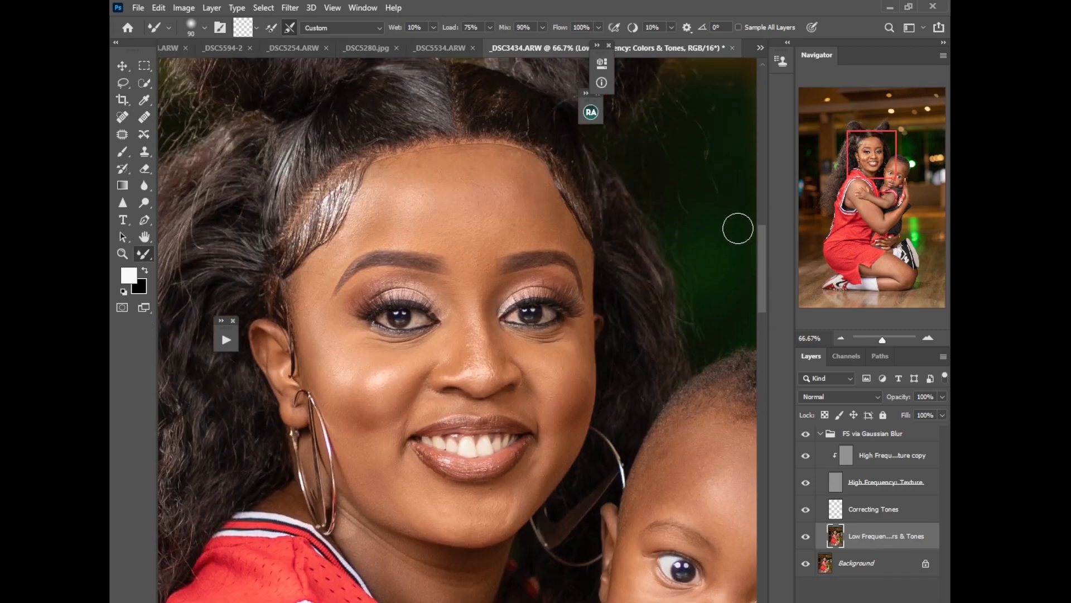
- Add a new Black & White adjustment layer in the frequency separation group with Reds at -44
click(875, 437)
click(874, 601)
click(881, 533)
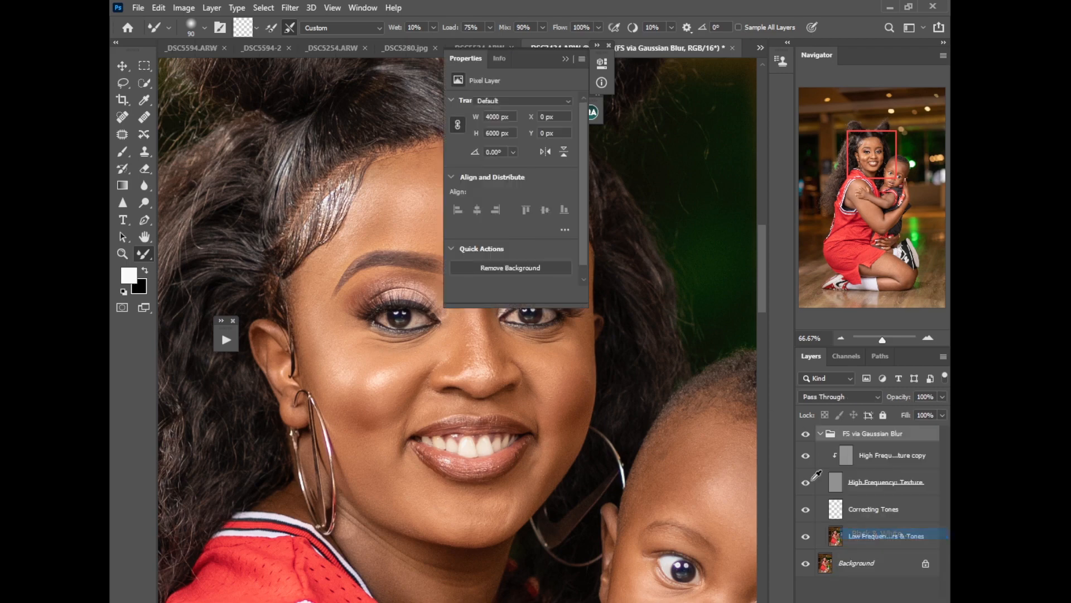
drag(504, 152, 496, 148)
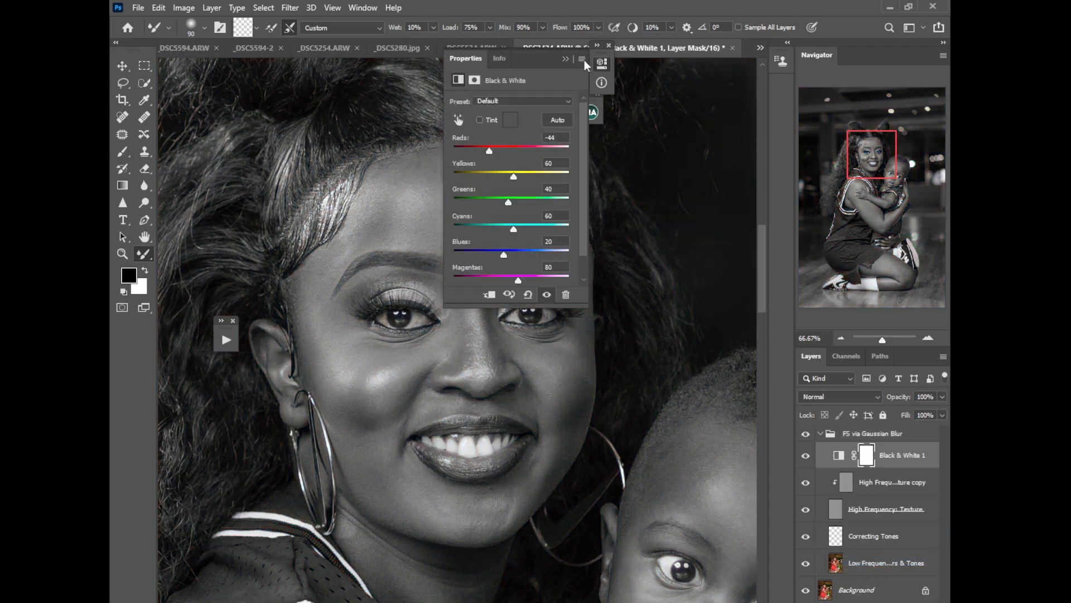
click(565, 60)
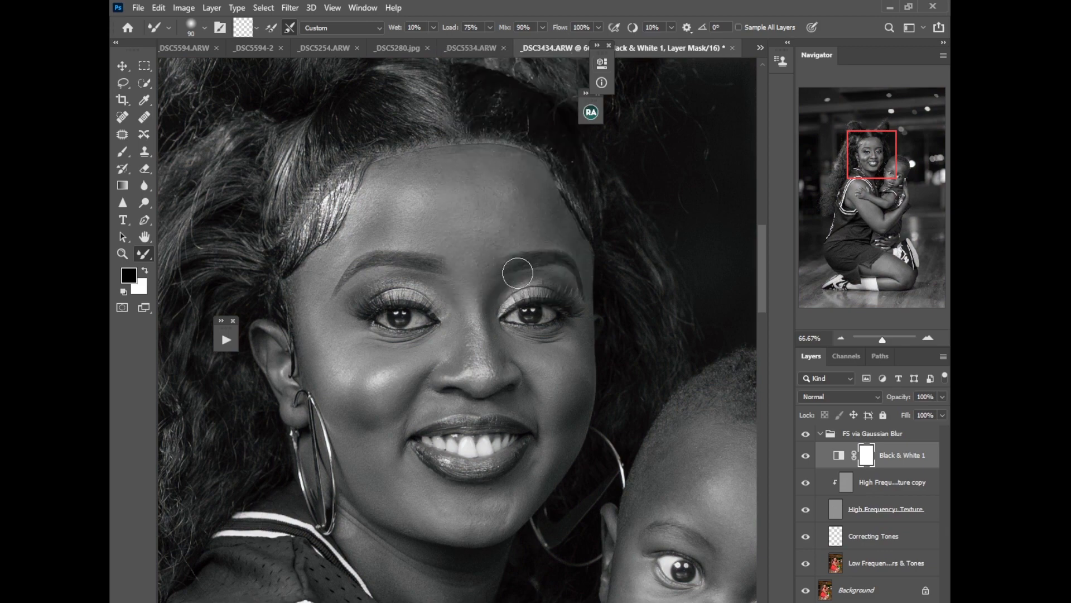
- Reselect the low-frequency colors and tones layer and clean the Mixer Brush, enlarged to 100 px
click(870, 565)
key(x)
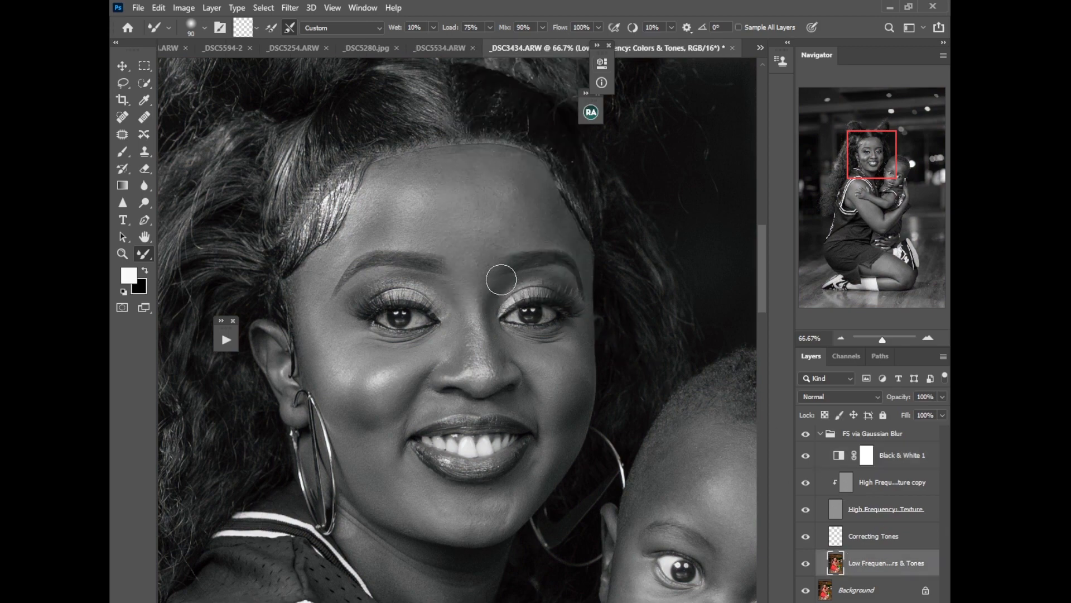
key(r)
drag(495, 154, 385, 392)
click(145, 256)
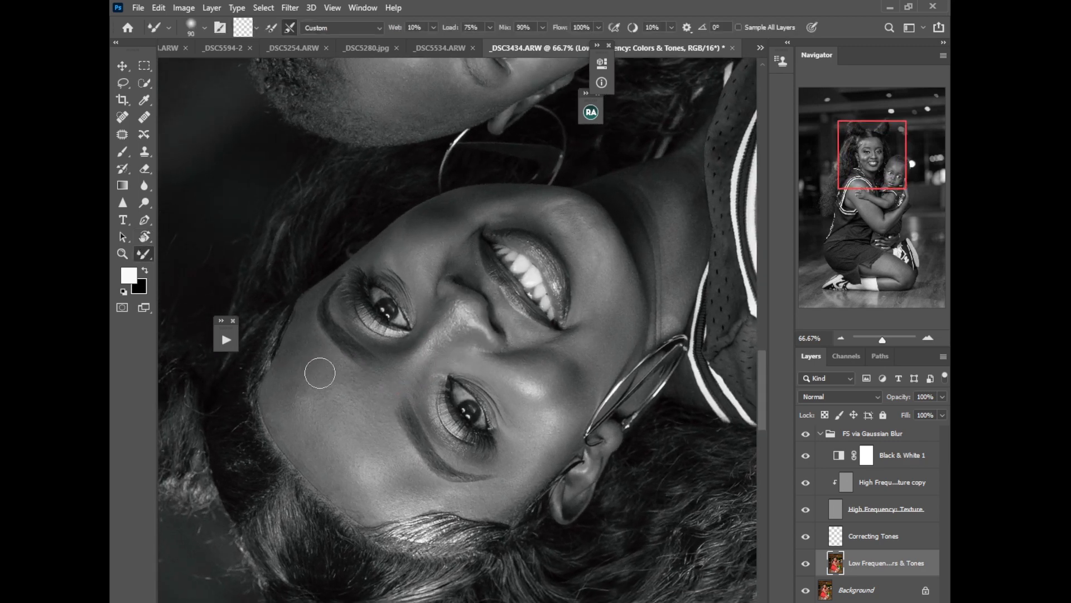
key(bracketright)
click(203, 29)
click(255, 28)
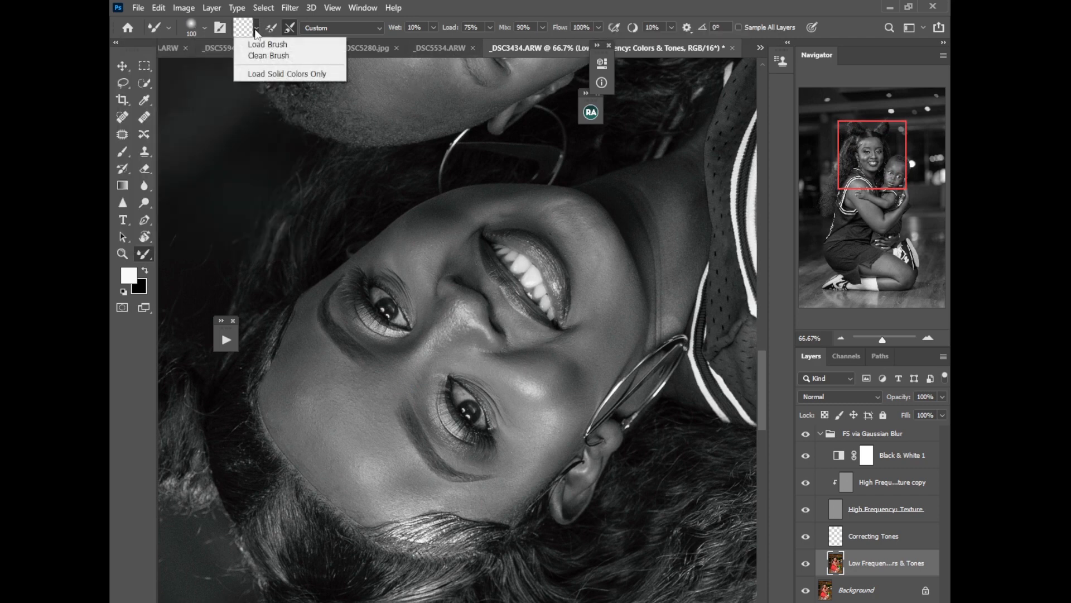
click(262, 55)
- Blend the tones across the woman's forehead with the Mixer Brush, adjusting the brush size between 80 and 125 px
mouse_move(318, 365)
mouse_down()
mouse_move(341, 388)
mouse_move(316, 371)
mouse_move(288, 387)
mouse_move(294, 403)
mouse_move(293, 364)
mouse_move(313, 355)
mouse_move(338, 376)
mouse_move(298, 361)
mouse_move(301, 318)
mouse_move(356, 380)
mouse_up()
key(bracketright)
key(bracketright)
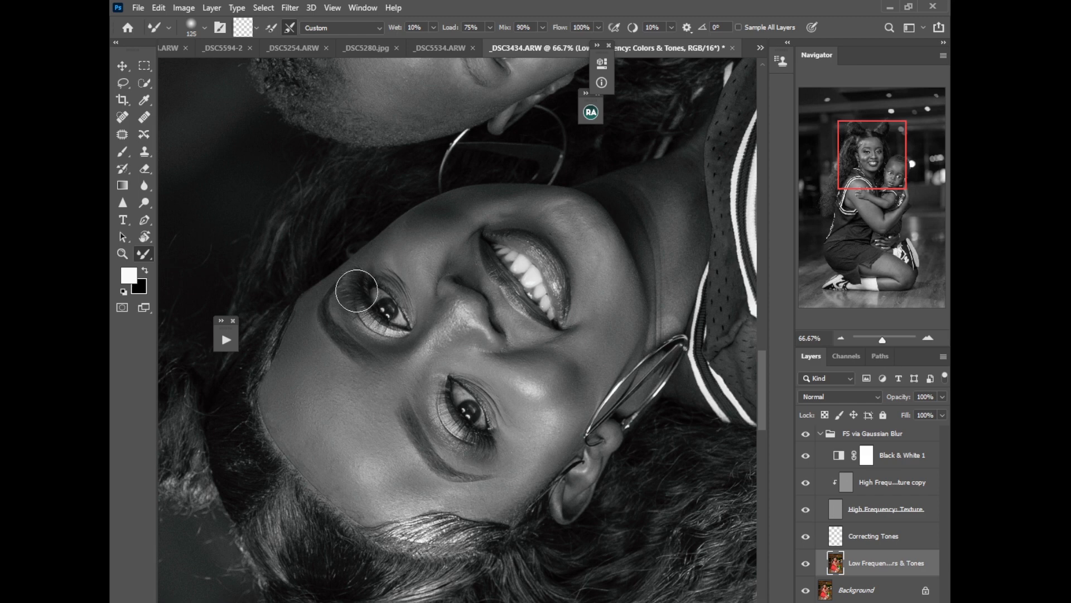
key(bracketleft)
key(bracketleft)
key(bracketleft)
drag(320, 462, 350, 466)
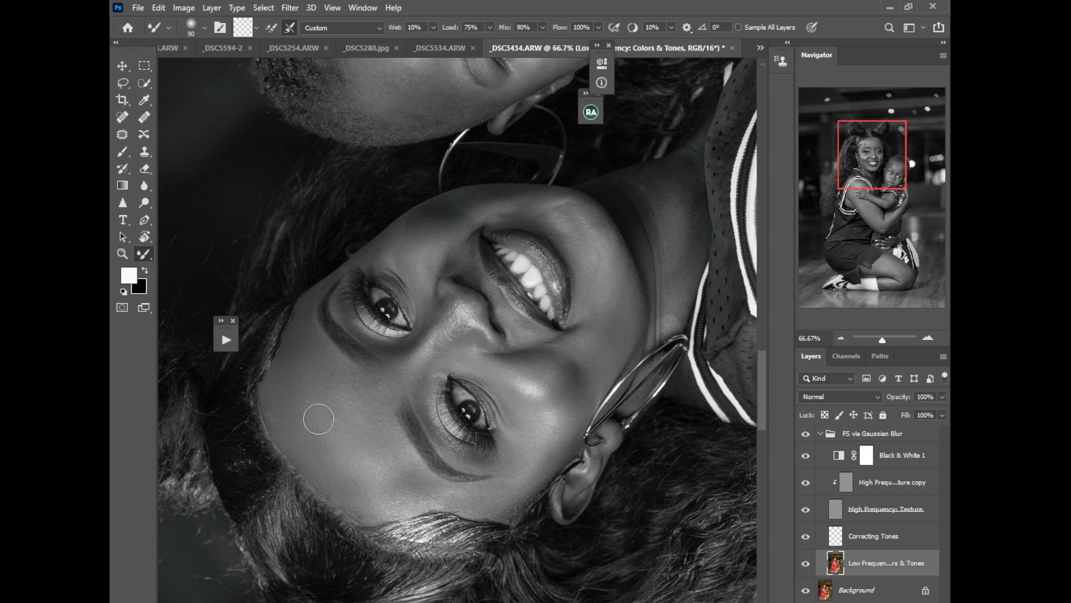
key(bracketright)
key(bracketleft)
- Check the blended skin in color and in black and white by toggling the Black & White layer
click(807, 456)
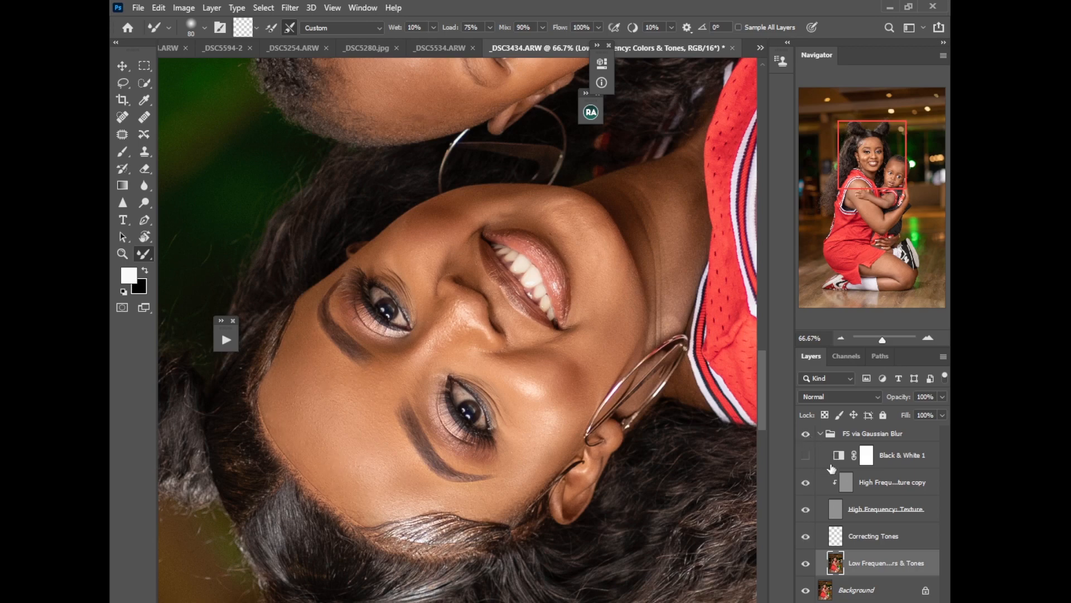
click(807, 456)
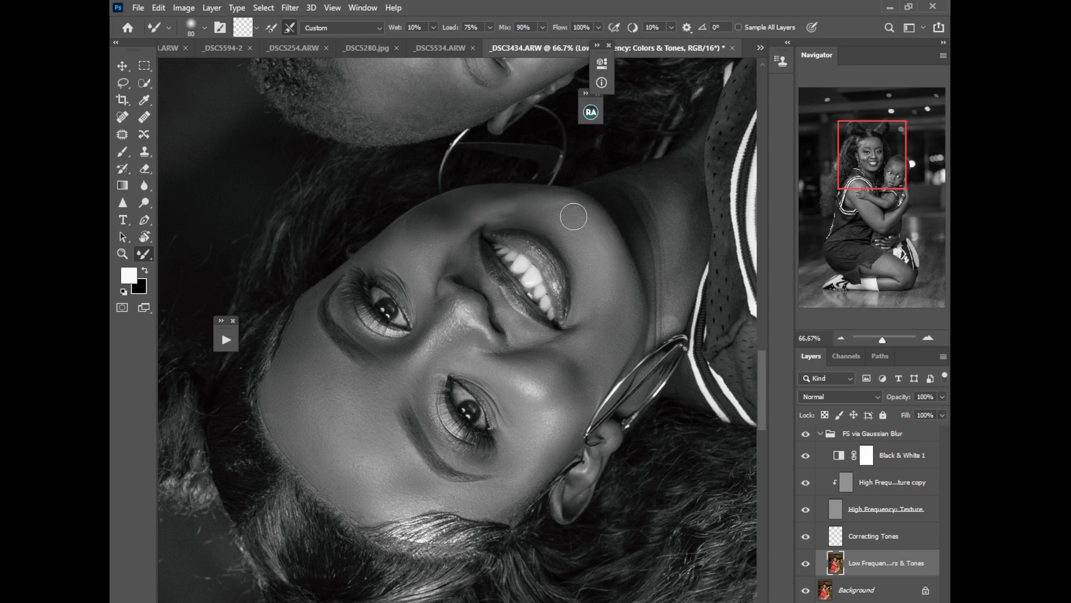
click(805, 456)
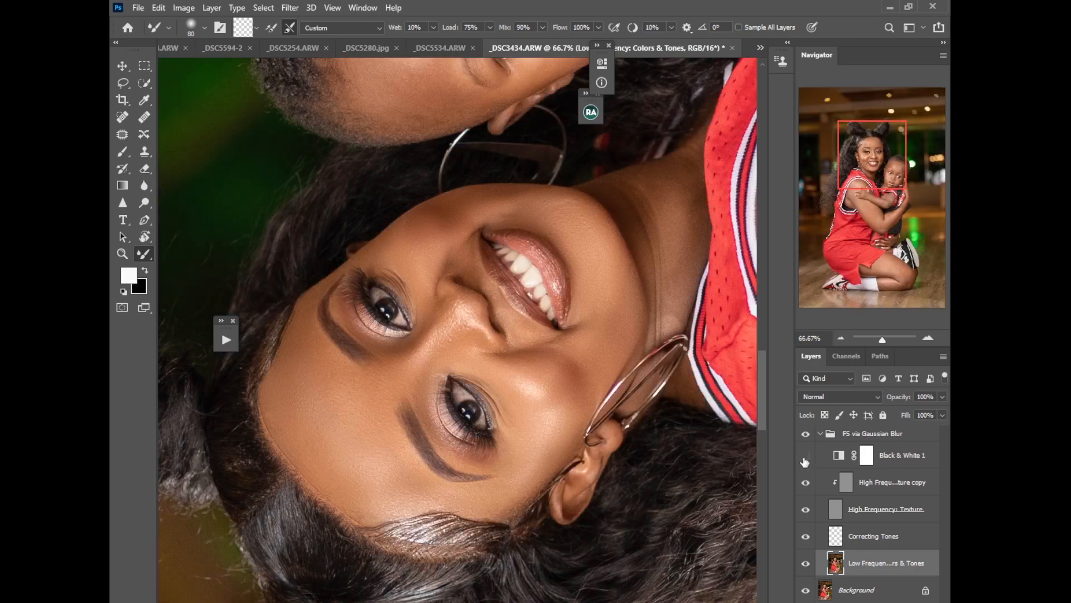
- Compare the woman's face in color and in black and white by toggling the Black & White 1 layer
click(120, 100)
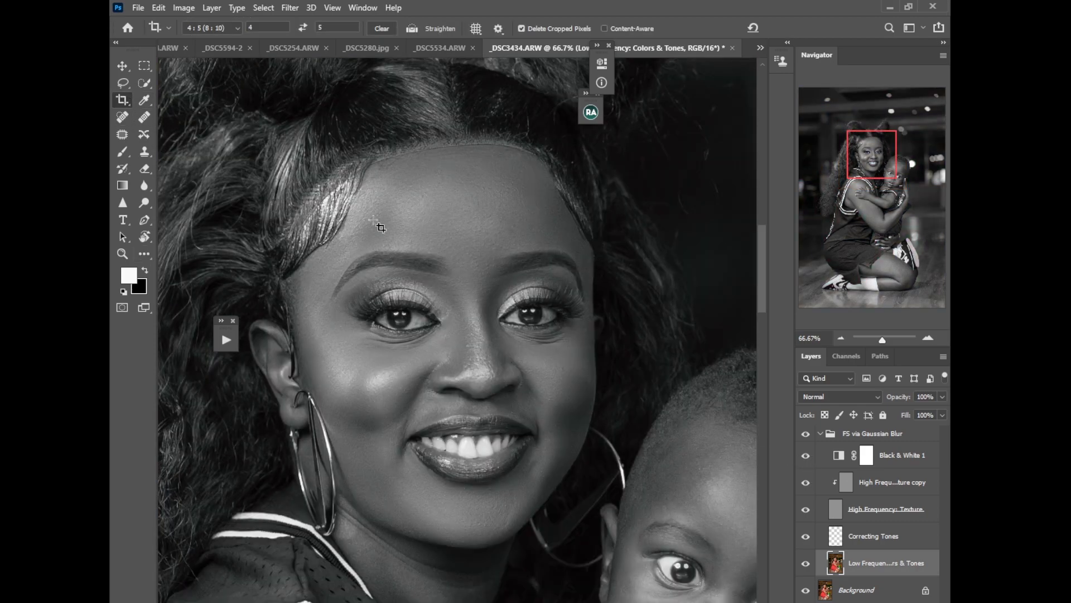
click(807, 456)
click(806, 455)
- Blend the tones on the child's forehead with the Mixer Brush enlarged to between 125 and 150 px
drag(763, 288, 759, 347)
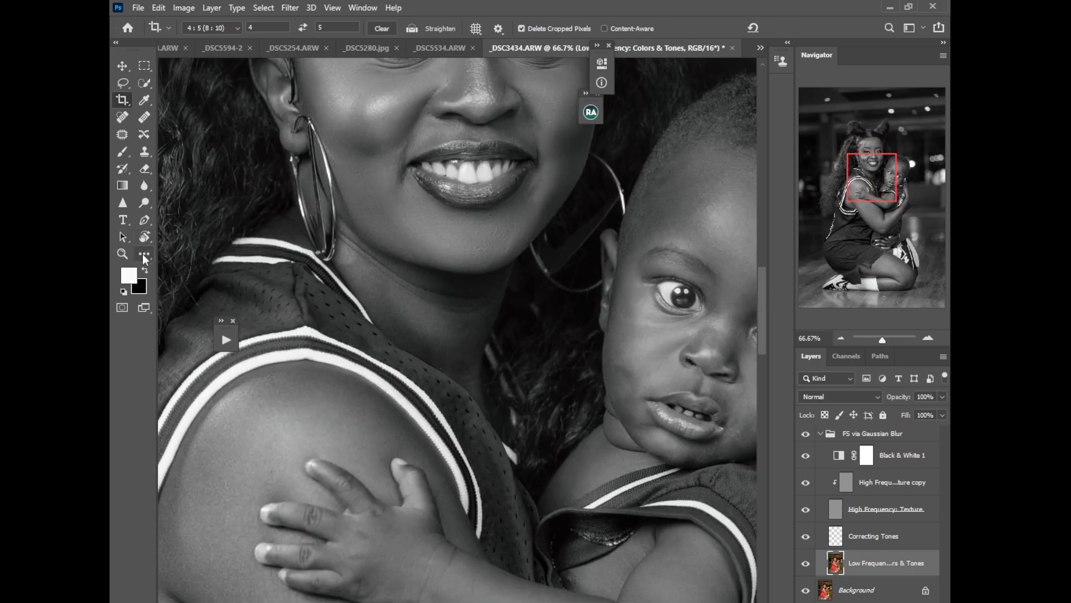
click(144, 255)
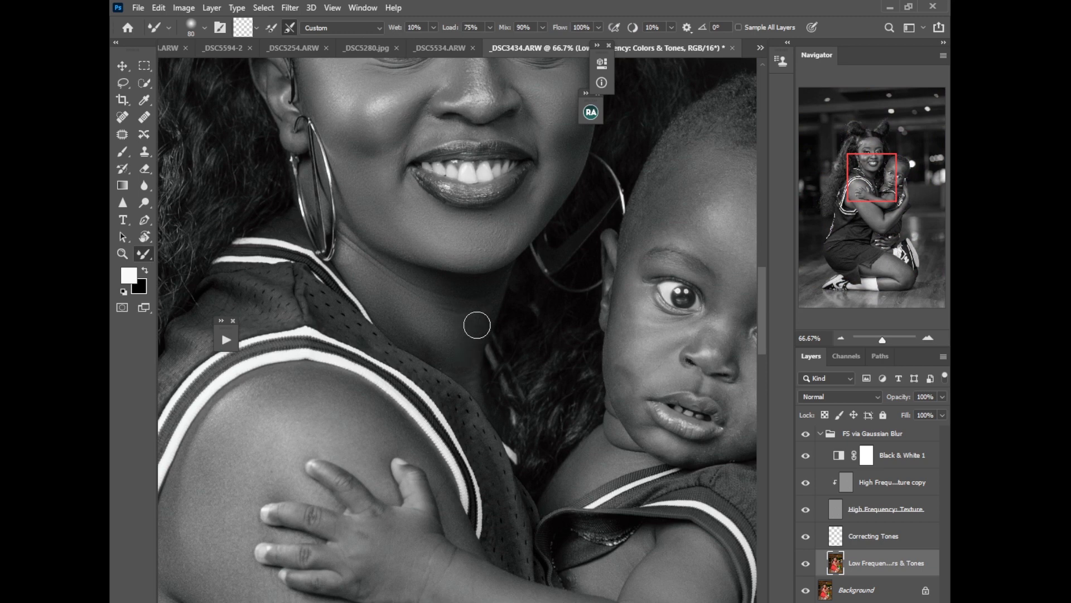
drag(658, 247, 495, 310)
key(bracketright)
key(bracketright)
key(bracketright)
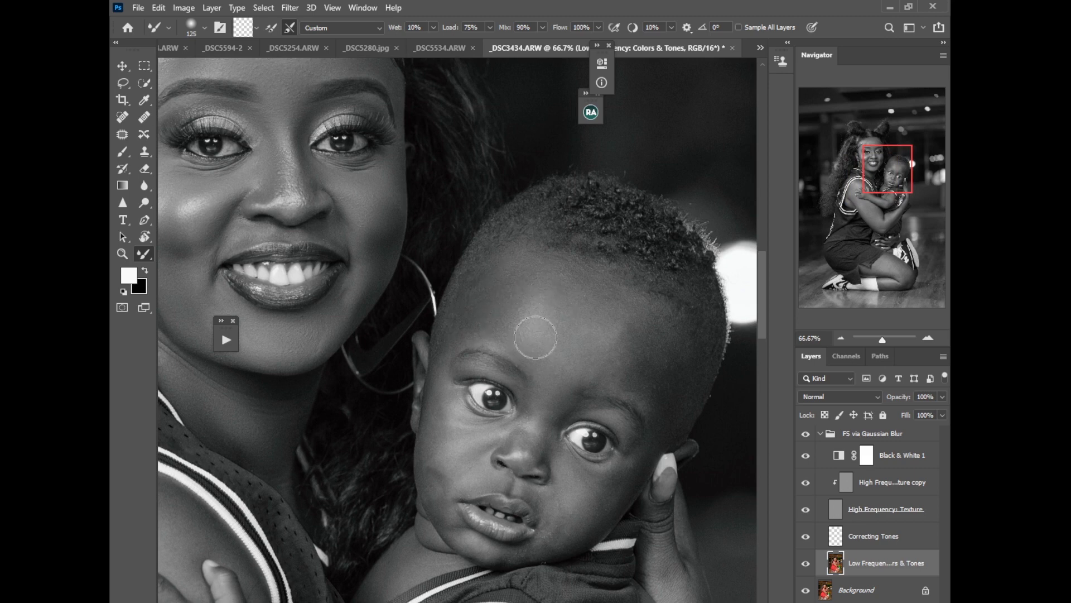
key(bracketright)
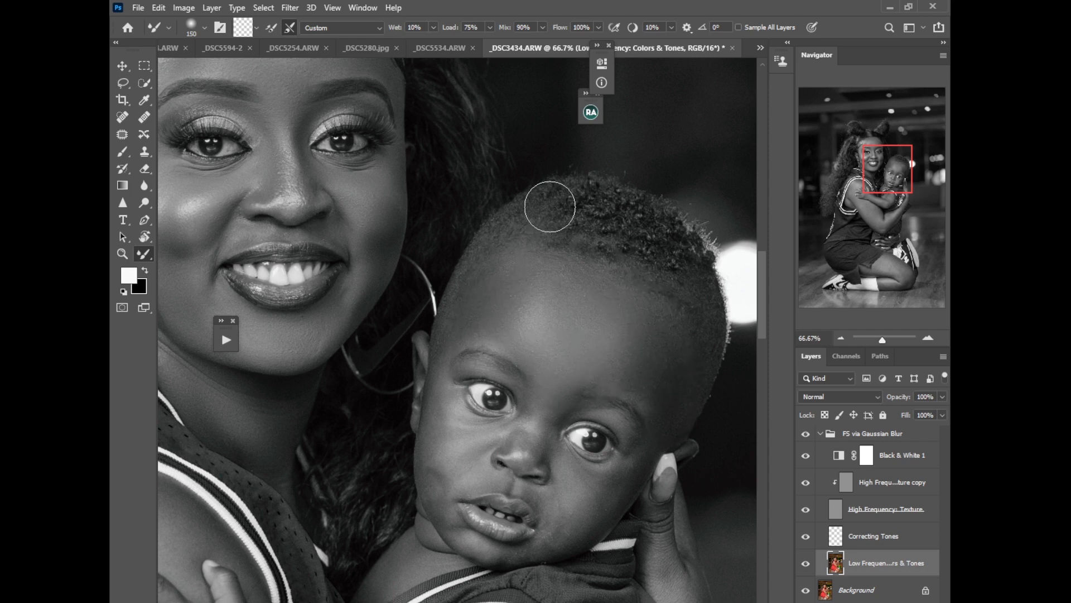
- Blend the tones on the child's cheeks and around the mouth with the Mixer Brush reduced to 80 px
key(bracketleft)
key(bracketleft)
key(bracketleft)
key(bracketleft)
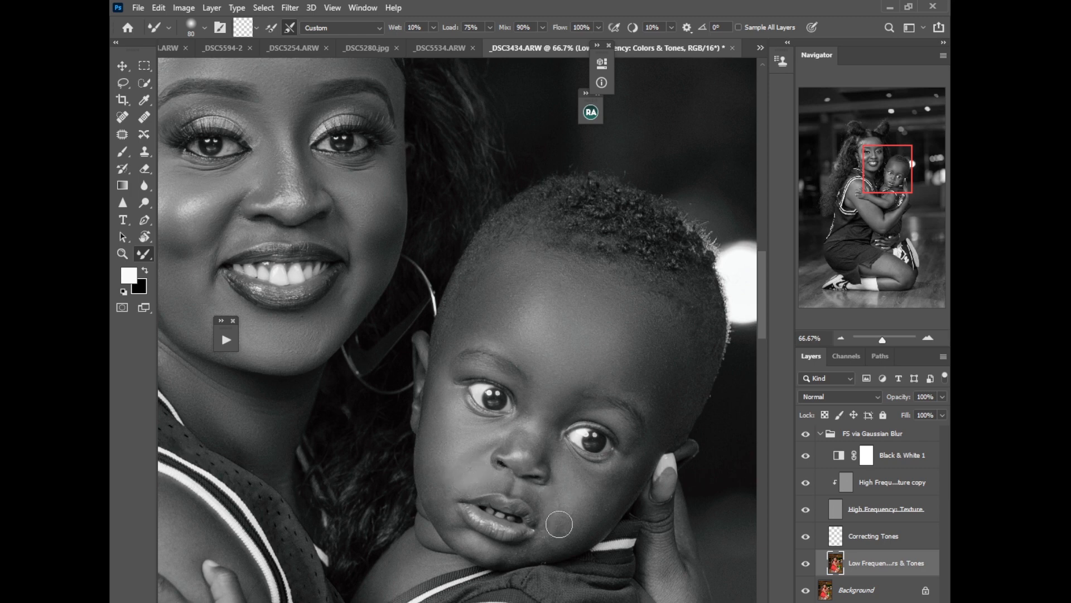
key(bracketright)
key(bracketright)
- Hide the Black & White 1 layer and blend the skin around the child's eyes, sizing the Mixer Brush from 50 to 125 px
click(805, 456)
key(bracketleft)
key(bracketleft)
key(bracketleft)
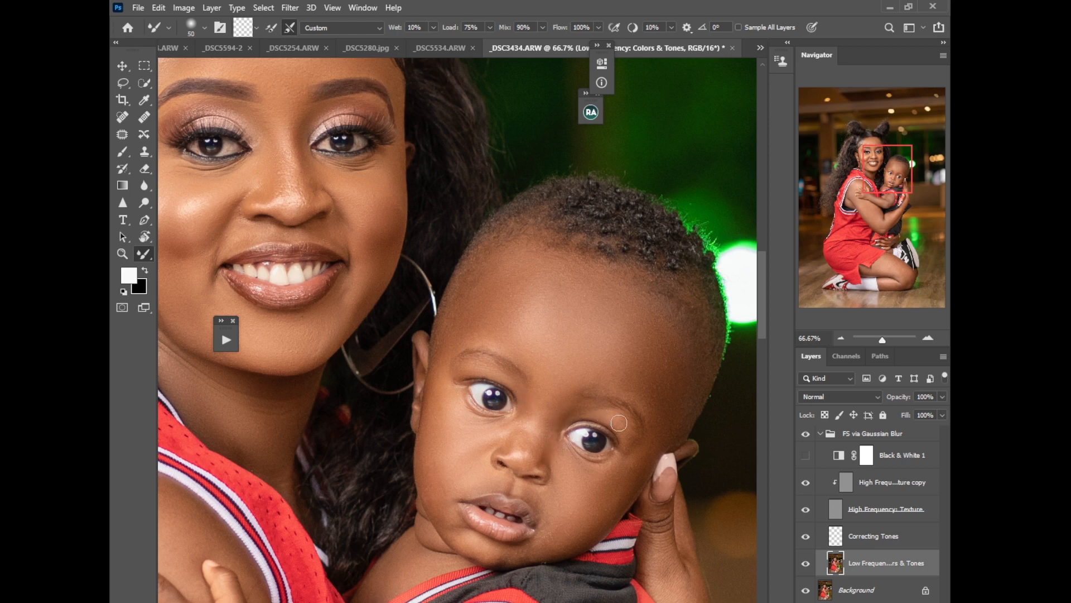
key(bracketright)
key(bracketright)
key(bracketright)
key(bracketright)
key(bracketright)
- Blend the skin tones along the woman's forearm and wrist with the Mixer Brush, reducing it to 80 px for the wrist
key(ctrl+minus)
key(ctrl+minus)
key(ctrl+minus)
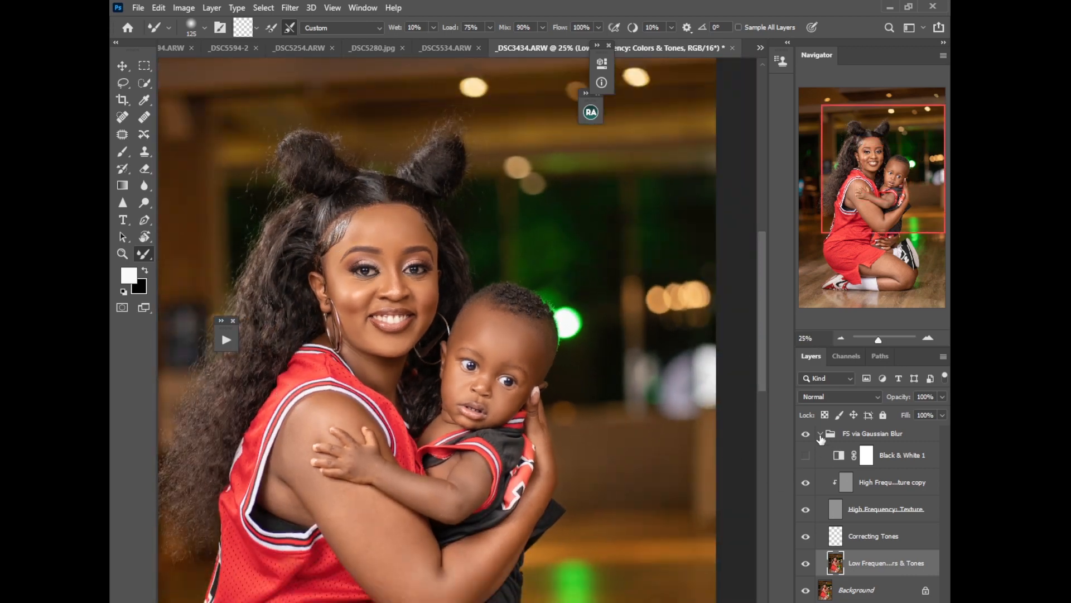
click(806, 438)
key(r)
mouse_move(564, 375)
mouse_down()
mouse_move(437, 485)
mouse_move(552, 368)
mouse_move(397, 406)
mouse_move(400, 380)
mouse_move(577, 602)
mouse_up()
key(ctrl+plus)
key(ctrl+plus)
drag(436, 448, 432, 446)
click(144, 255)
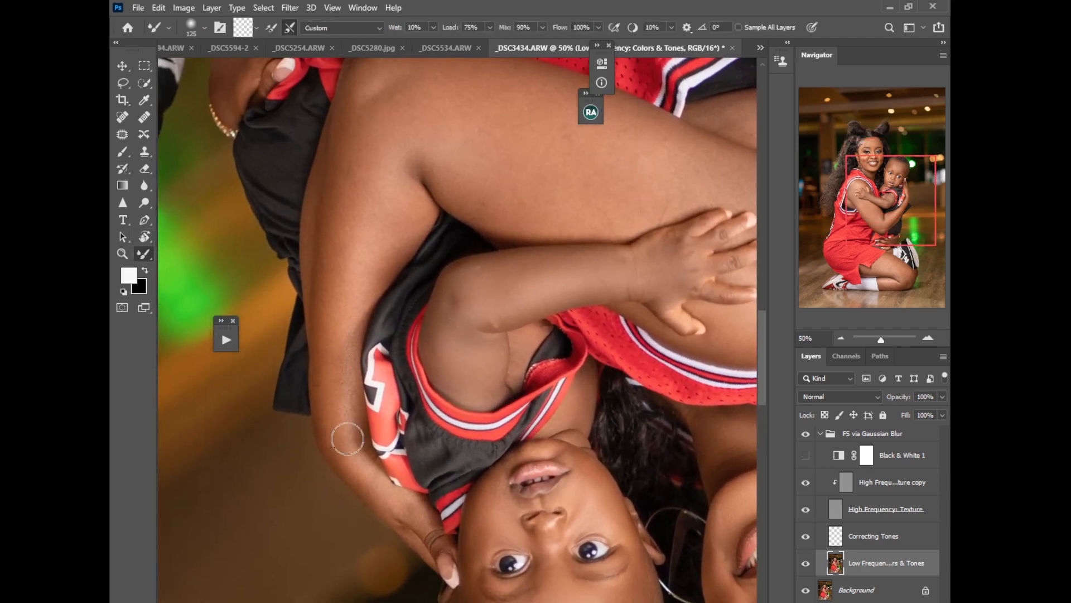
key(bracketright)
key(bracketright)
mouse_move(350, 187)
mouse_down()
mouse_move(369, 168)
mouse_move(380, 243)
mouse_move(399, 214)
mouse_move(378, 180)
mouse_move(383, 144)
mouse_move(343, 157)
mouse_move(339, 238)
mouse_up()
key(bracketleft)
key(bracketleft)
key(bracketleft)
key(bracketleft)
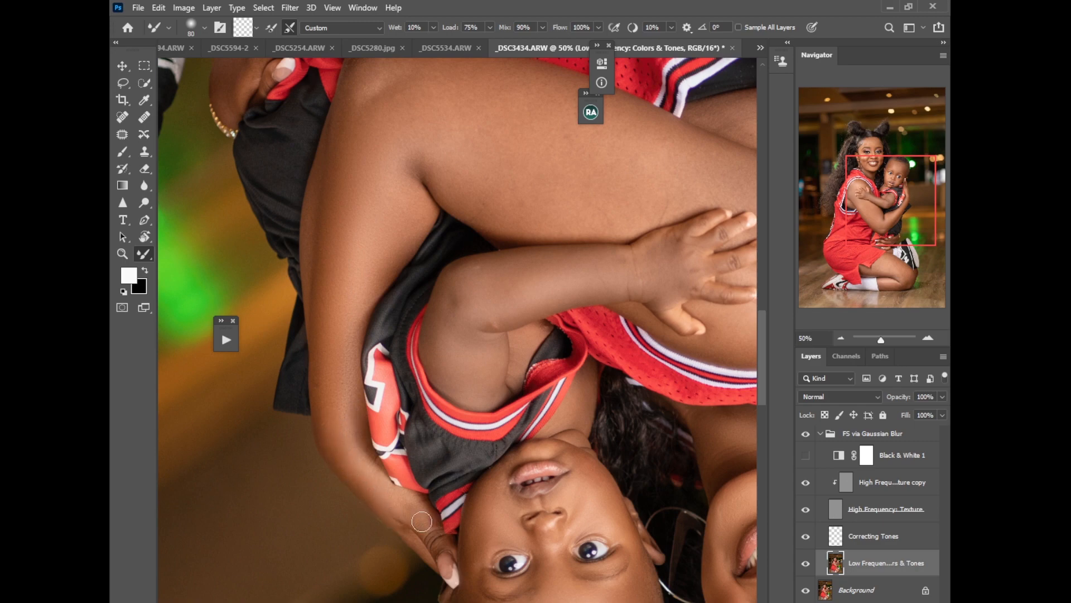
- Blend the tones over the woman's elbow and upper arm with the Mixer Brush at about 175 px
drag(354, 321, 352, 433)
key(bracketright)
key(bracketright)
key(bracketright)
key(bracketright)
key(bracketright)
key(bracketright)
key(bracketright)
key(bracketleft)
key(bracketleft)
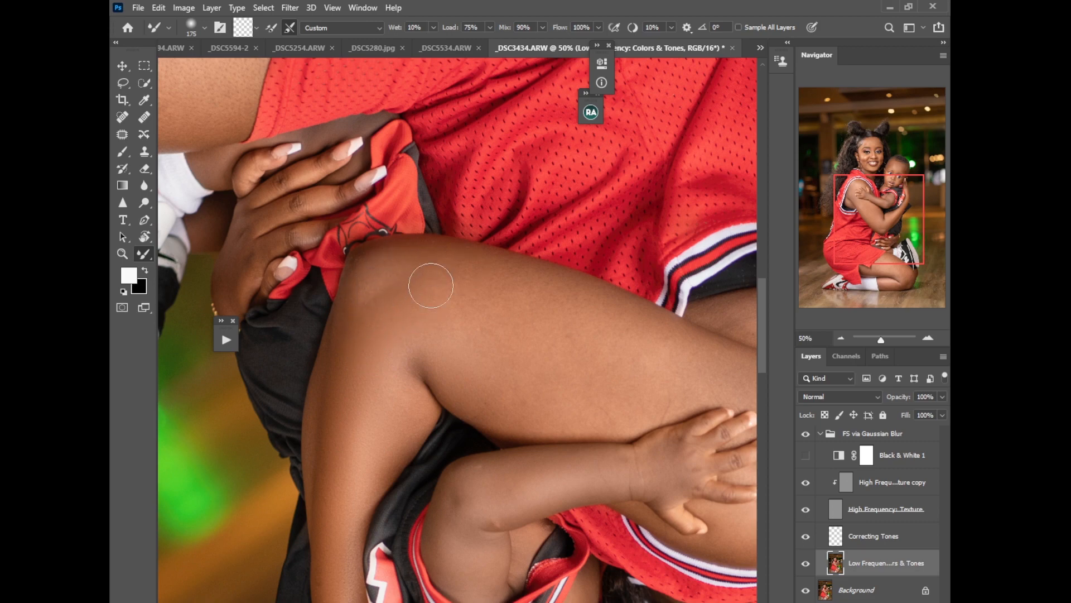
key(r)
mouse_move(490, 294)
mouse_down()
mouse_move(459, 225)
mouse_move(312, 240)
mouse_move(207, 279)
mouse_up()
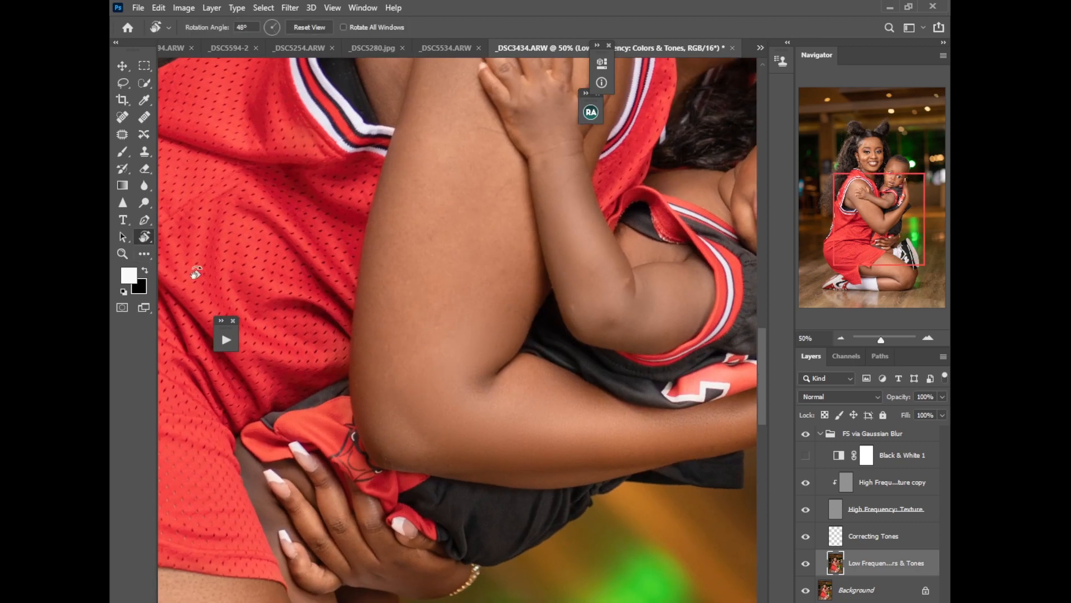
click(144, 254)
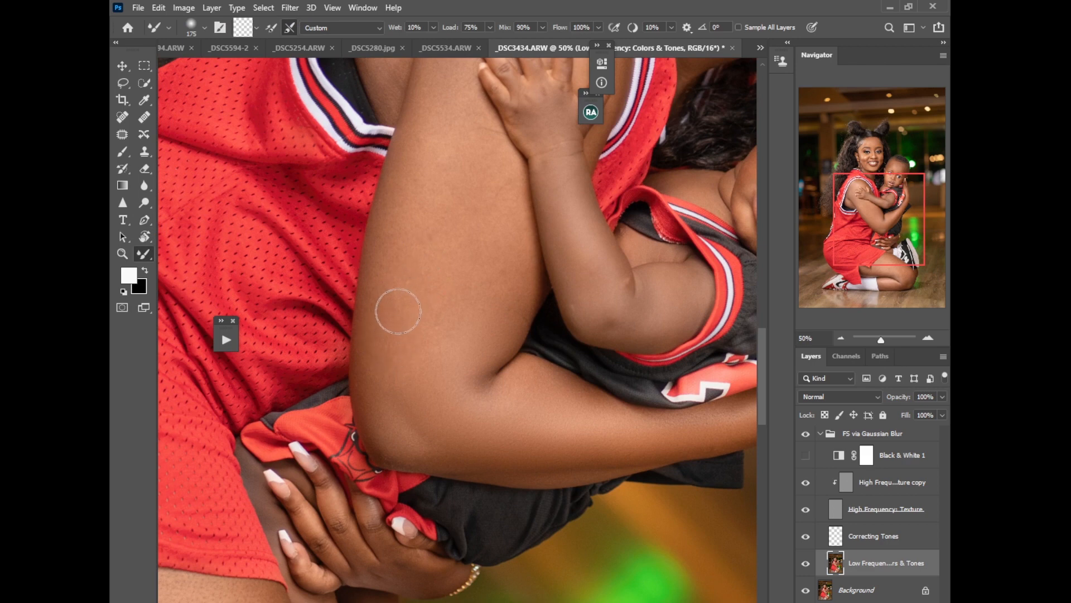
key(bracketleft)
- Blend the tones on the woman's shoulder and around the child's hand and arm, varying the Mixer Brush size
drag(455, 227, 444, 429)
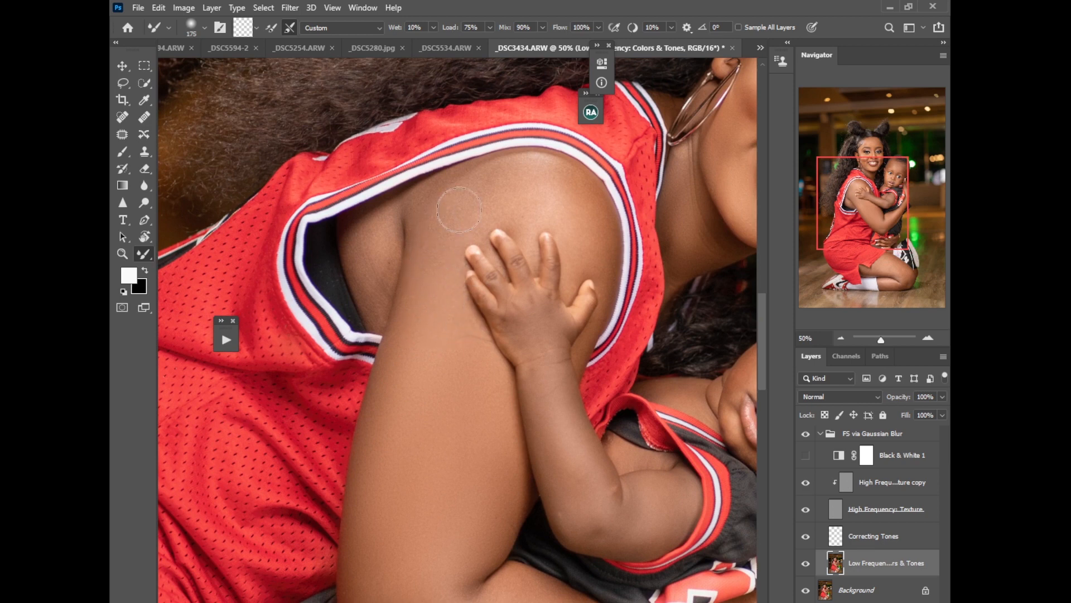
key(bracketleft)
key(bracketleft)
key(bracketleft)
key(bracketleft)
key(bracketleft)
key(bracketright)
key(bracketright)
key(bracketright)
key(bracketright)
key(bracketright)
- Smooth the woman's underarm area and shoulder highlight with the Mixer Brush, resizing it to suit each area
mouse_move(377, 305)
mouse_down()
mouse_move(378, 224)
mouse_move(388, 262)
mouse_move(377, 307)
mouse_move(367, 279)
mouse_up()
key(bracketright)
key(bracketright)
key(bracketright)
key(bracketright)
key(bracketleft)
mouse_move(562, 200)
mouse_down()
mouse_move(601, 240)
mouse_move(589, 246)
mouse_move(558, 200)
mouse_up()
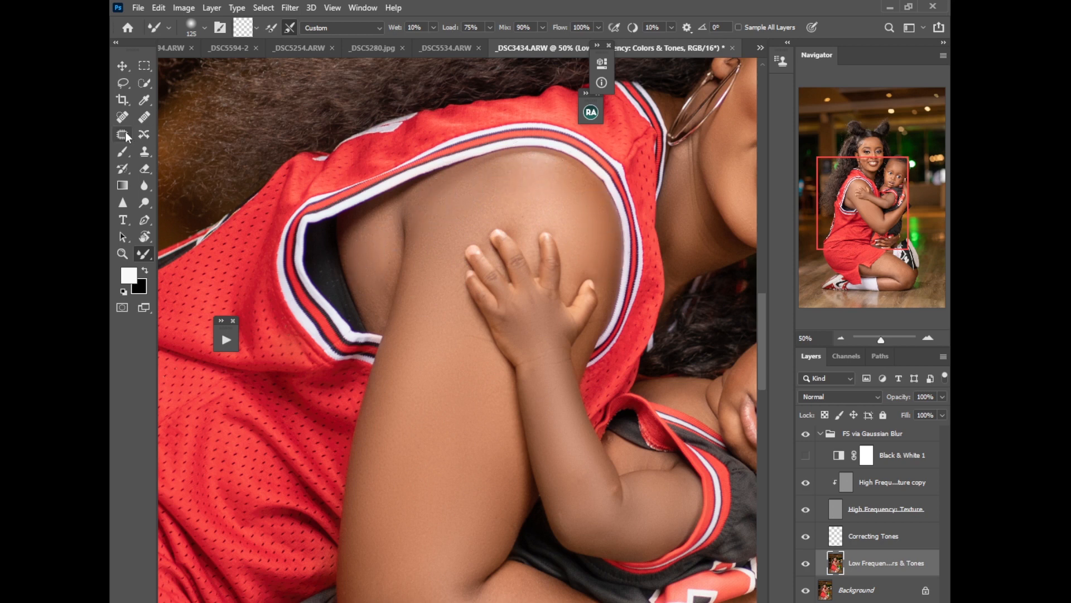
- Blend the skin tones across the woman's thigh and knee with the Mixer Brush at about 250 px
click(120, 99)
key(ctrl+minus)
key(ctrl+minus)
key(ctrl+minus)
key(ctrl+minus)
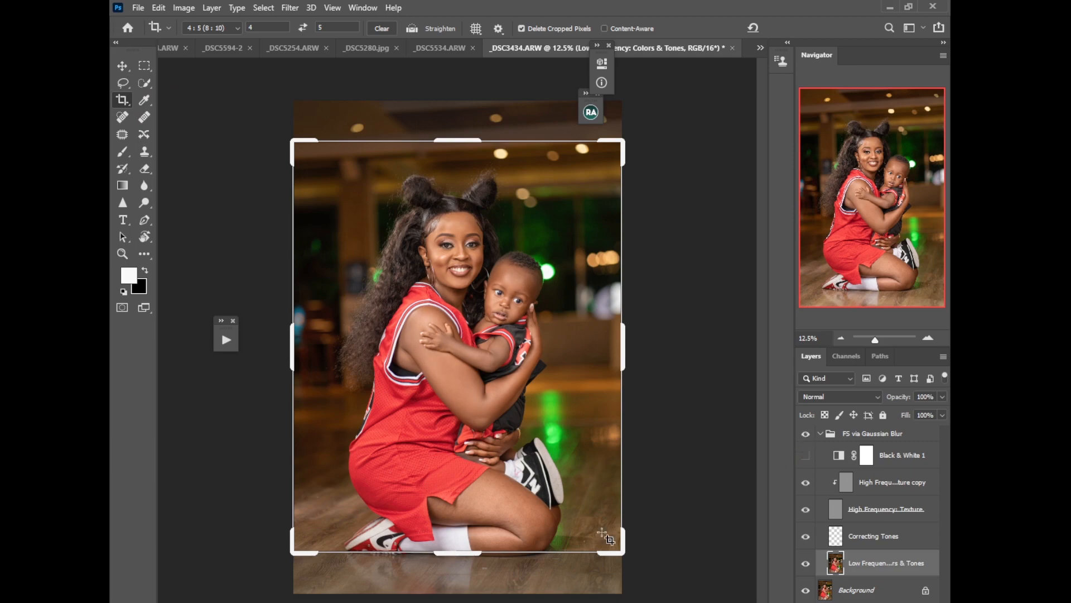
scroll(596, 529, up, 2)
key(r)
drag(587, 323, 420, 298)
drag(607, 320, 480, 520)
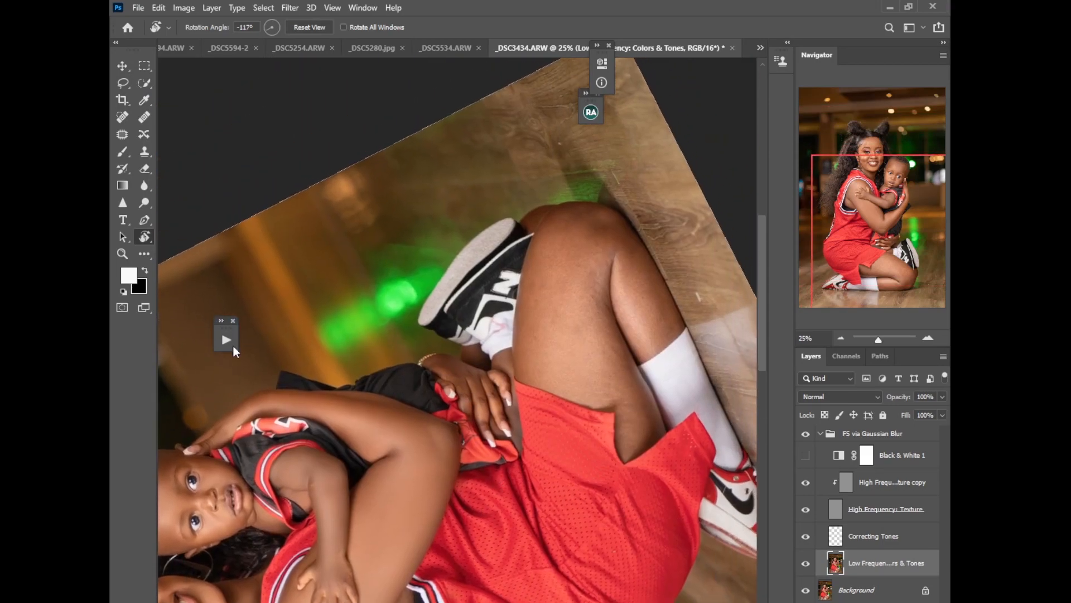
click(144, 254)
key(bracketright)
key(bracketright)
key(bracketright)
key(bracketright)
key(bracketright)
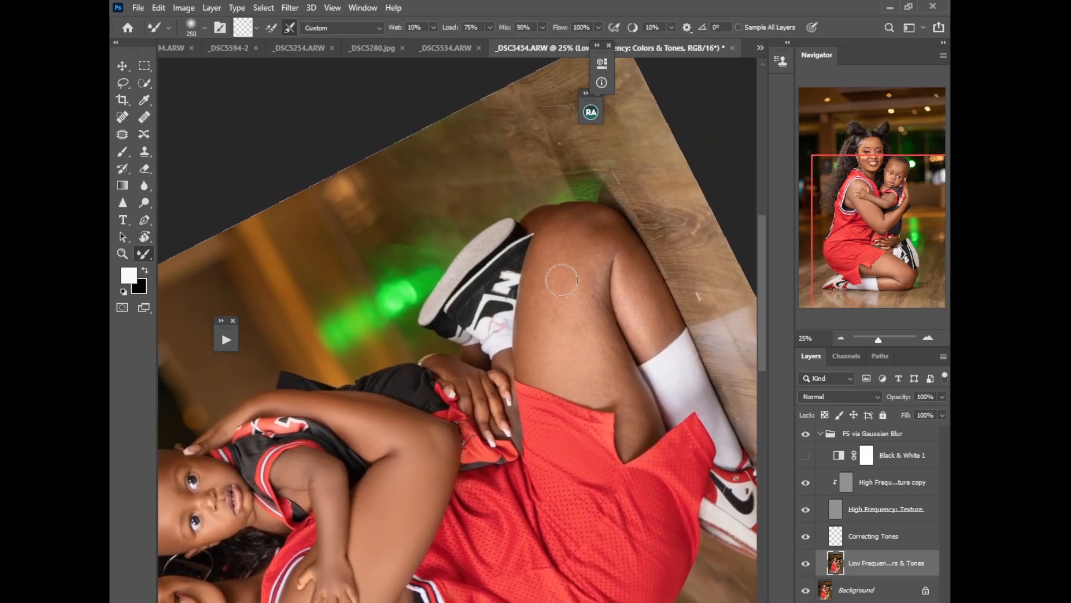
key(bracketleft)
key(bracketright)
key(bracketright)
key(bracketright)
- Blend the edges of the woman's thigh near the shorts and hand with the Mixer Brush reduced to 175 px and smaller
key(bracketleft)
key(bracketleft)
key(bracketleft)
key(bracketleft)
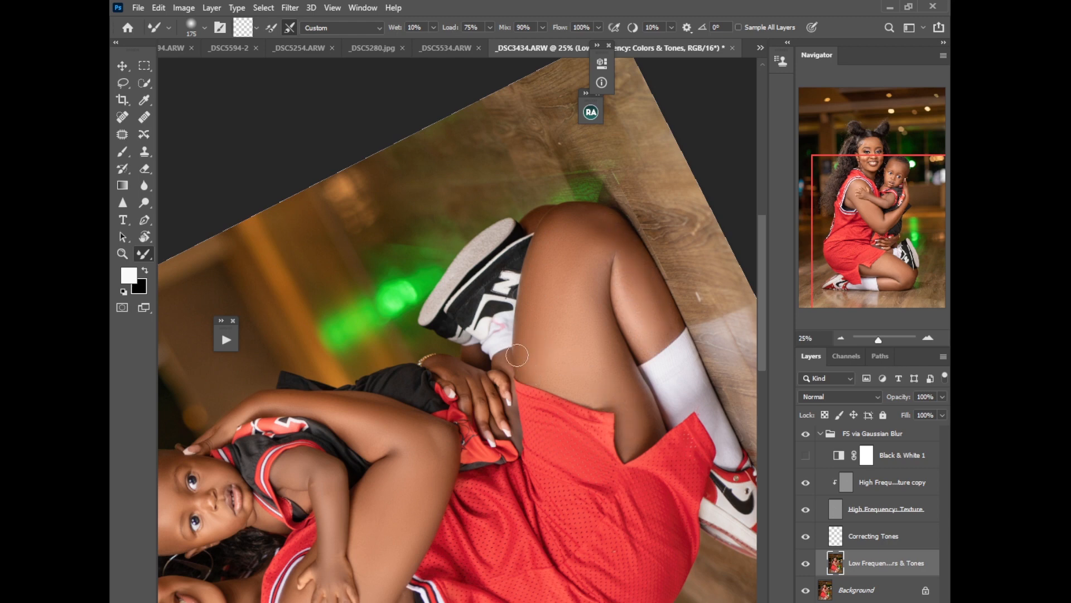
key(bracketleft)
key(bracketleft)
key(bracketleft)
key(bracketleft)
- Blend the foreheads of the child and the woman with the Mixer Brush at 150 px
click(122, 101)
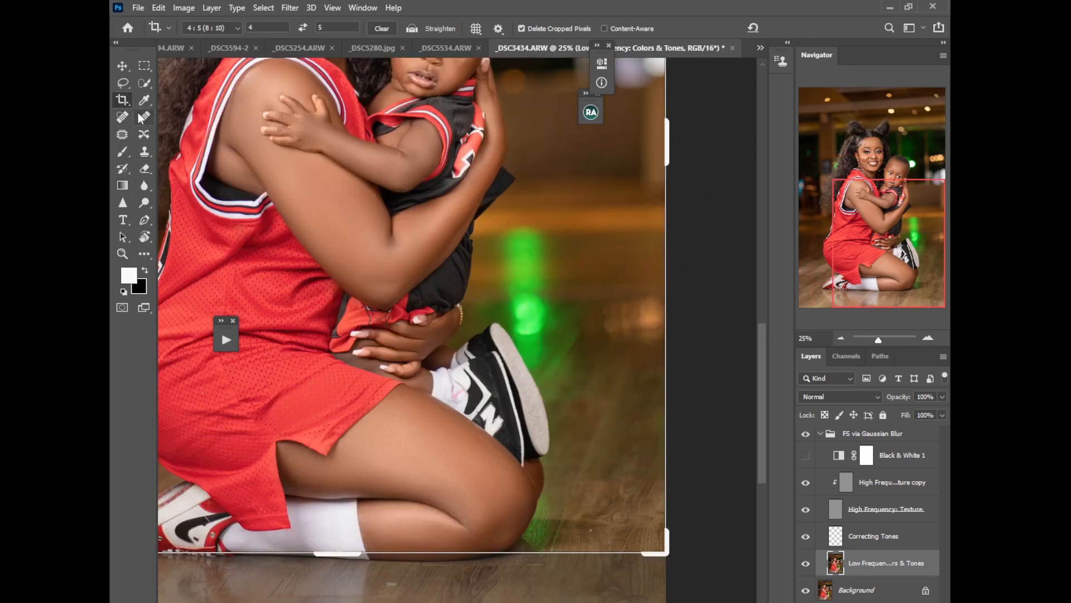
key(ctrl+minus)
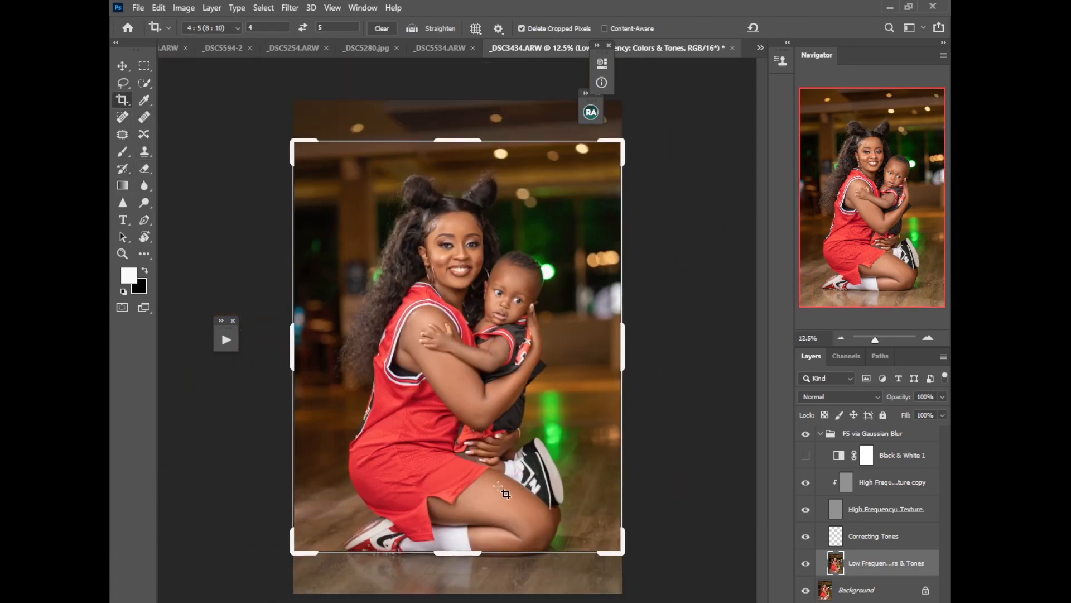
key(b)
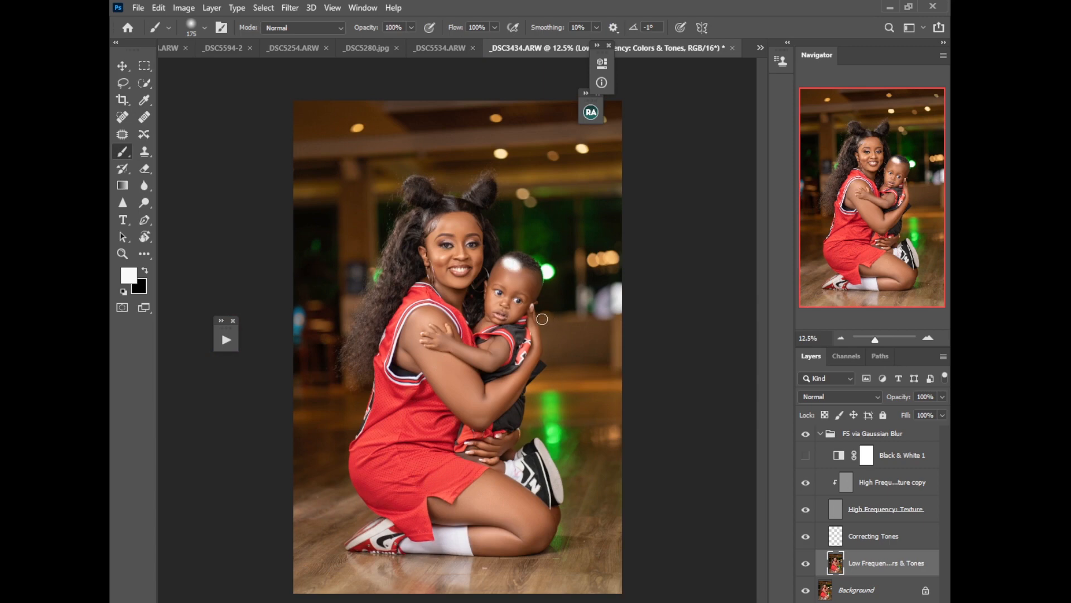
key(shift+b)
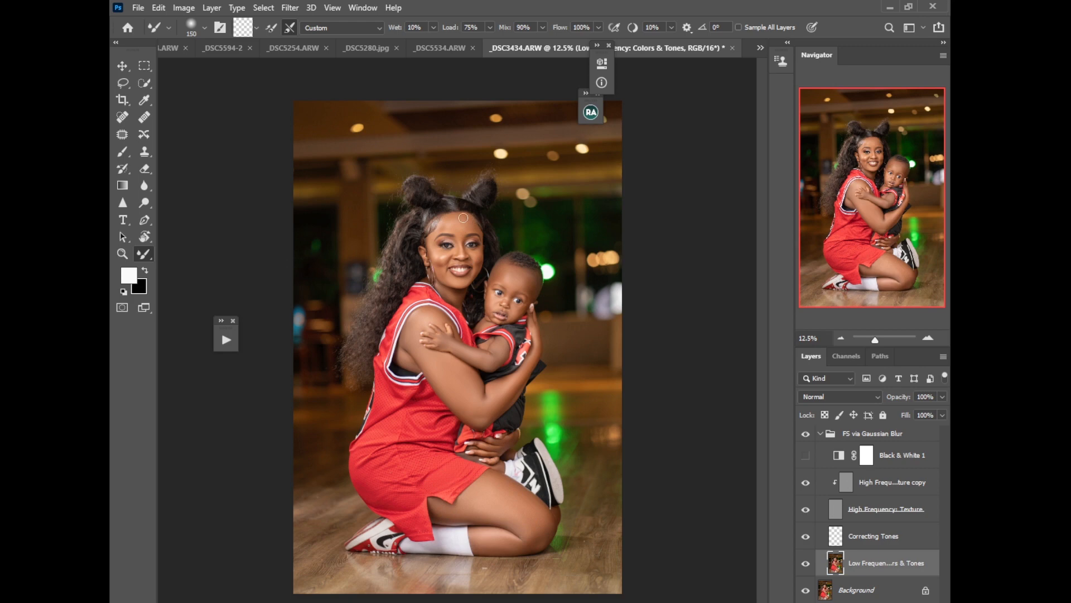
- Collapse the FS via Gaussian Blur group and toggle its visibility to compare the photo before and after
click(820, 435)
click(805, 434)
click(807, 435)
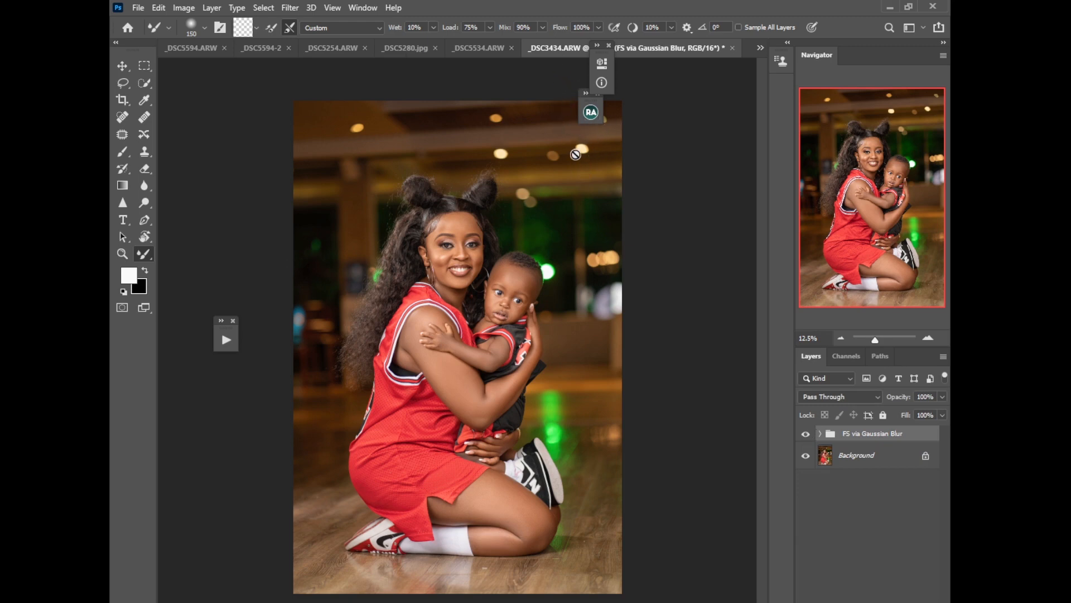
- Create the dodge and burn layers with their visual aids using the DB Curves function of Beauty Retouch
click(591, 113)
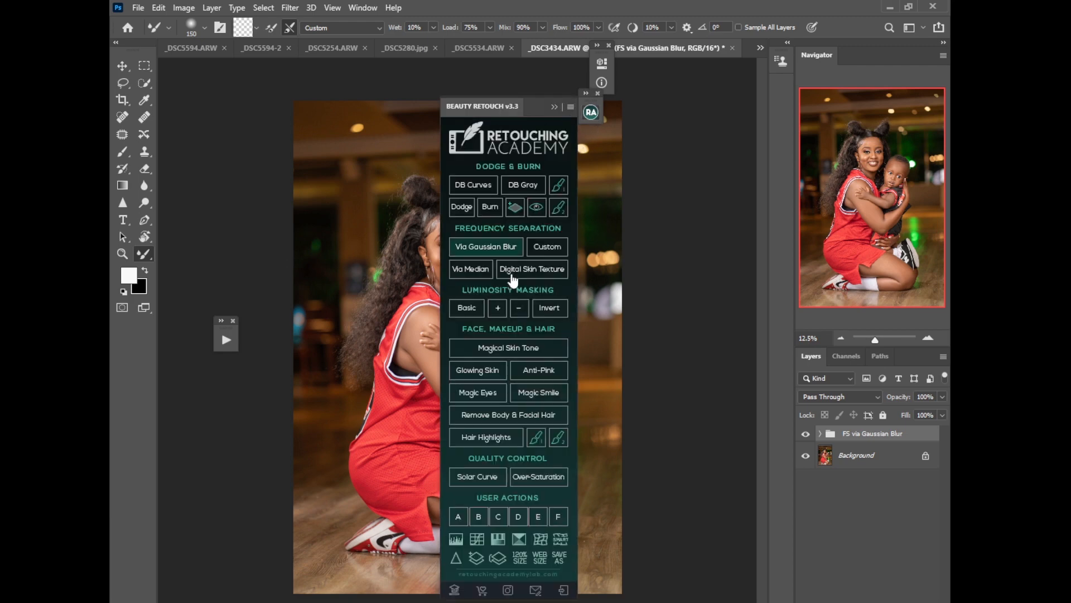
click(459, 186)
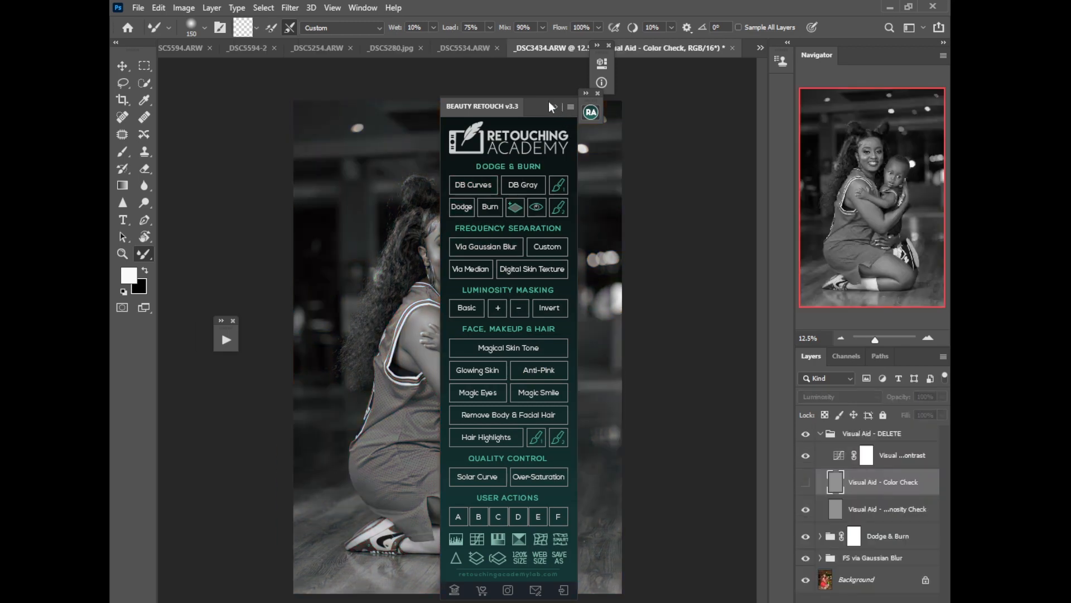
click(551, 107)
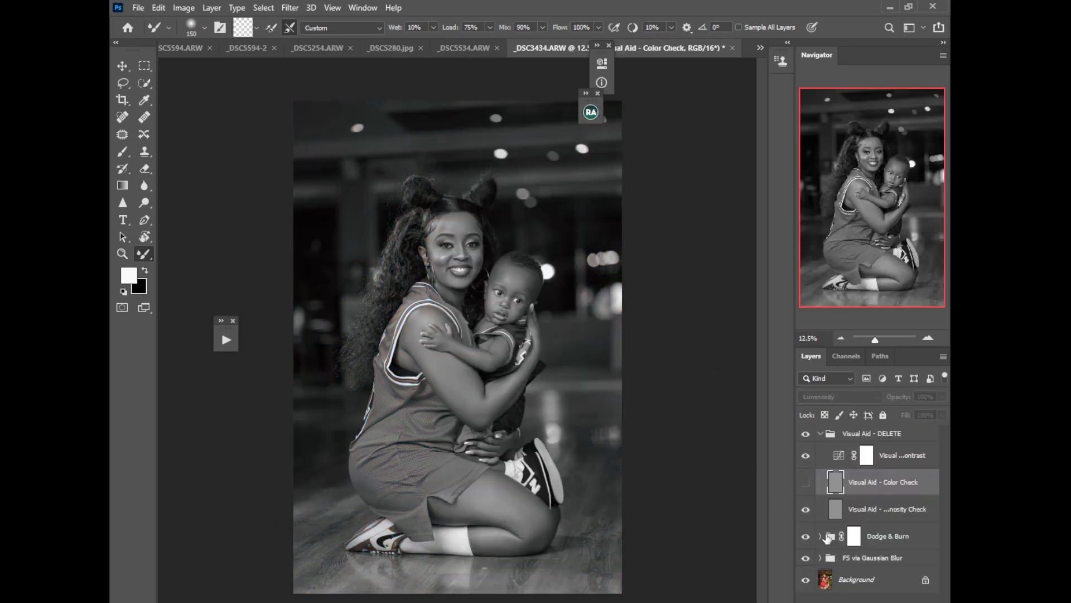
- Select the Dodge Curve mask in the Dodge & Burn group and set the Brush to white with 4% flow
click(820, 537)
click(866, 564)
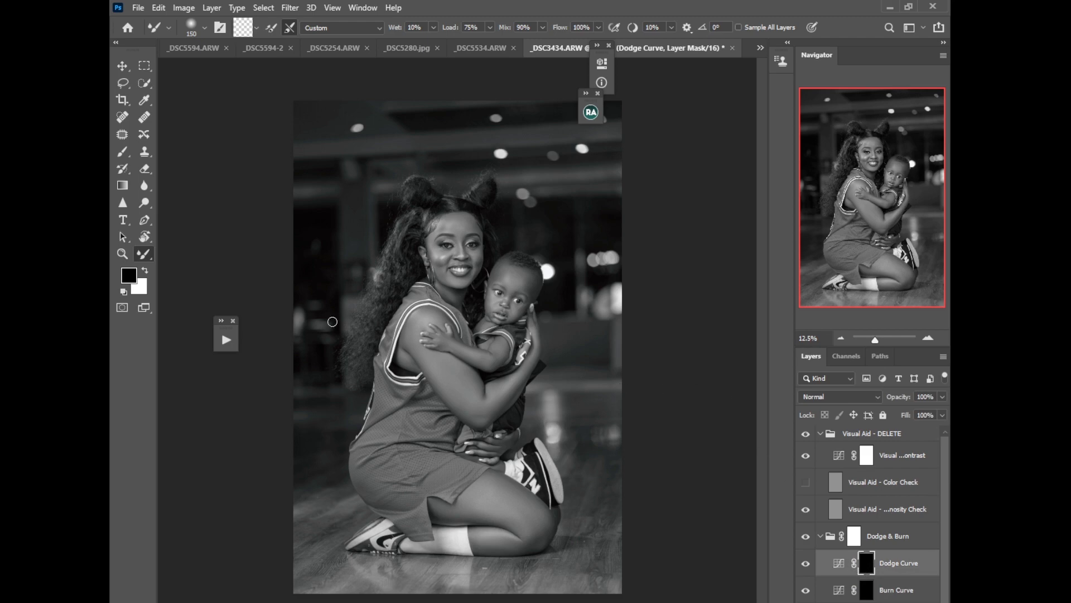
click(123, 151)
key(ctrl+plus)
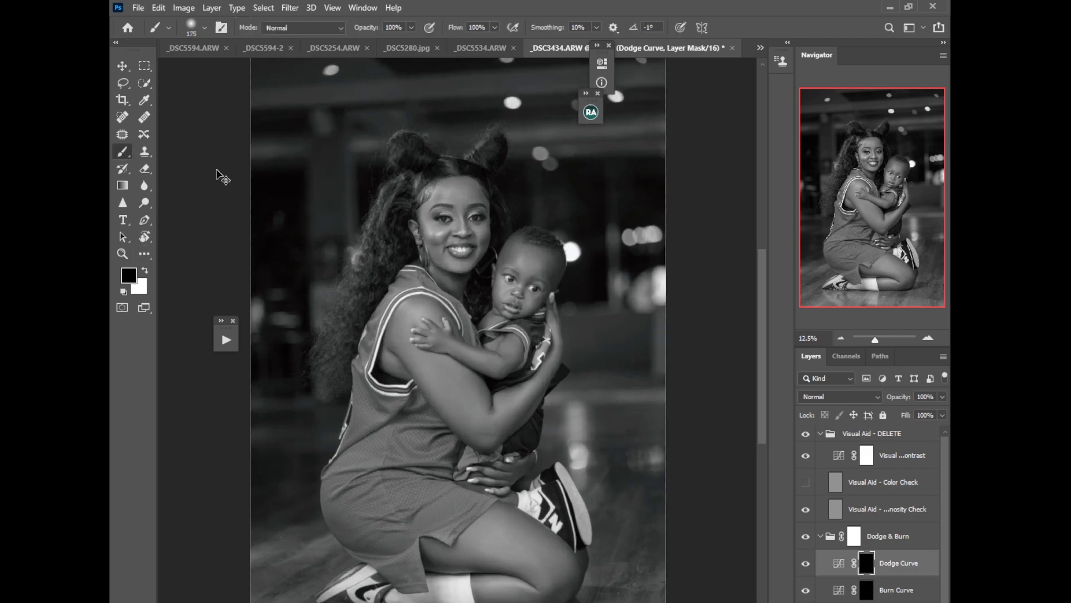
click(225, 339)
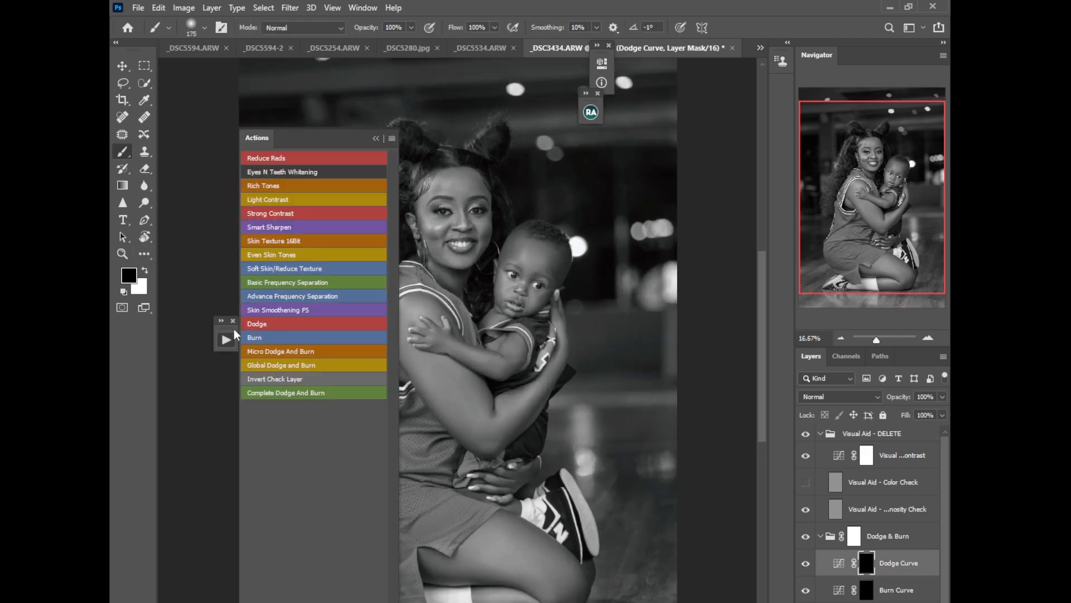
click(376, 137)
key(ctrl+plus)
key(ctrl+plus)
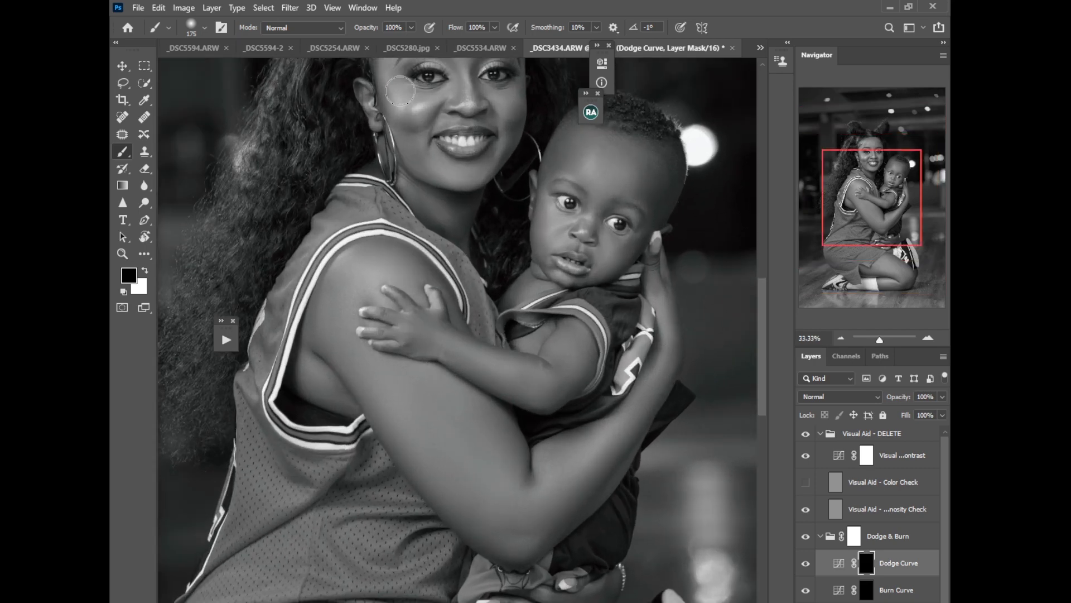
drag(494, 27, 440, 46)
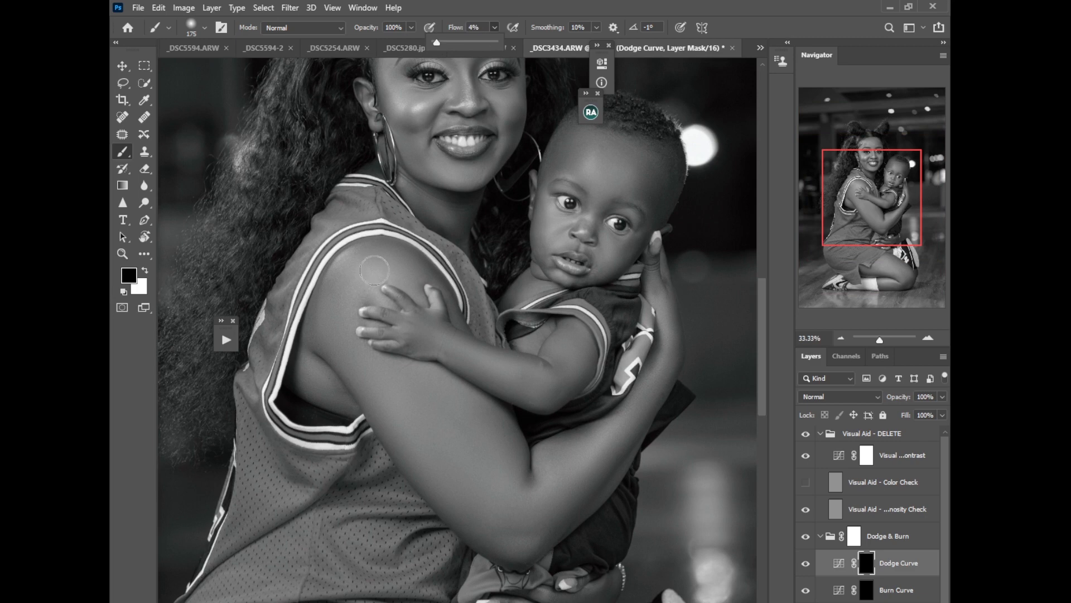
key(x)
- Dodge the highlights on the woman's shoulder and face, adjusting the brush size between about 125 and 150 px
mouse_move(363, 275)
mouse_down()
mouse_move(351, 260)
mouse_move(364, 272)
mouse_up()
key(bracketleft)
key(bracketleft)
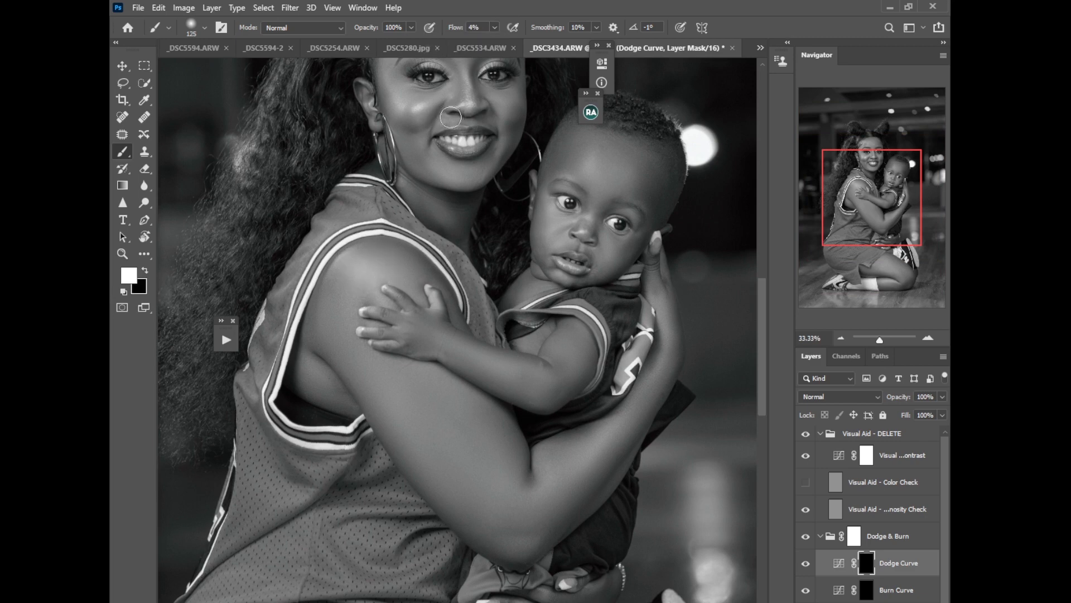
key(bracketleft)
key(bracketright)
key(bracketright)
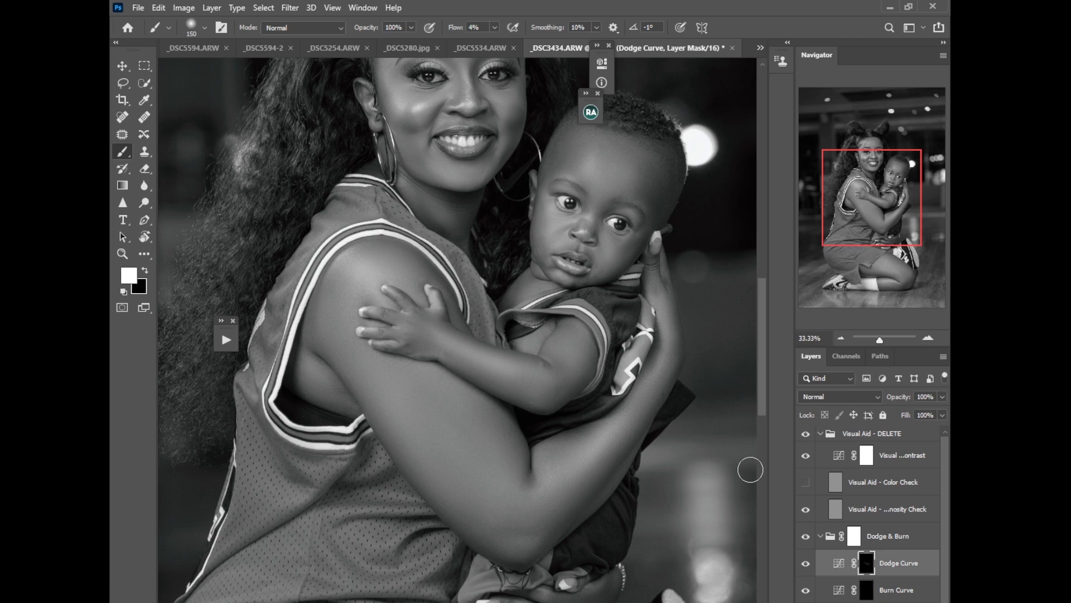
scroll(915, 524, down, 1)
click(820, 595)
scroll(940, 563, down, 5)
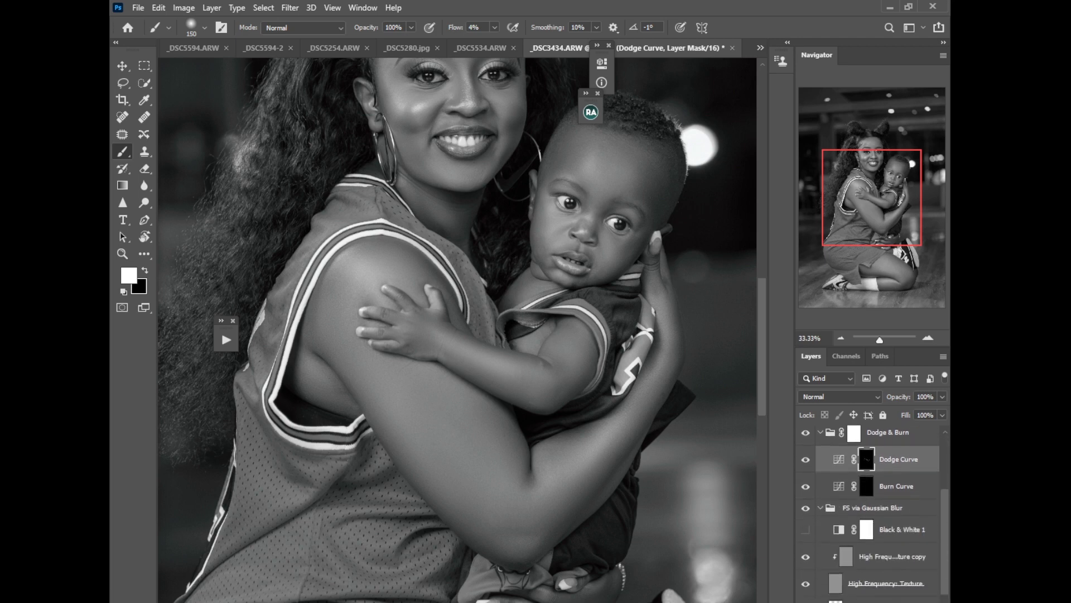
scroll(900, 598, down, 3)
click(893, 590)
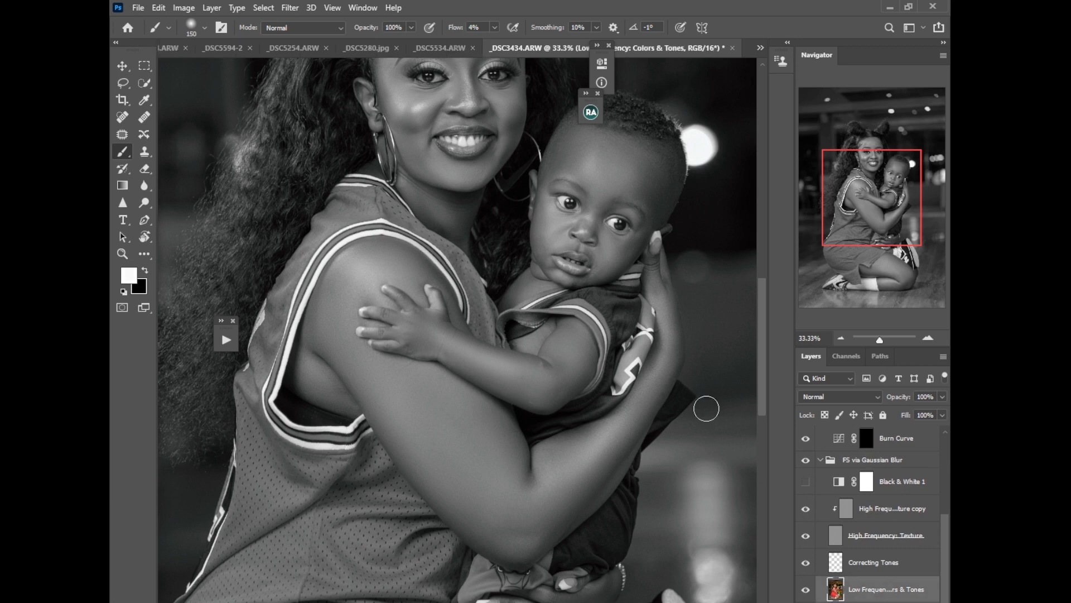
key(shift+b)
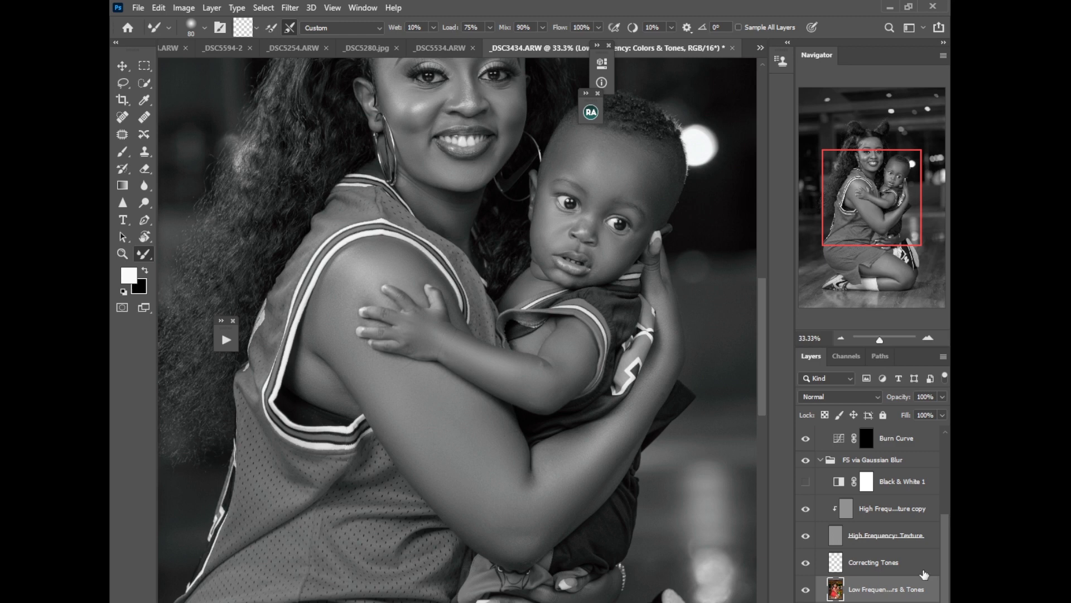
scroll(871, 464, up, 3)
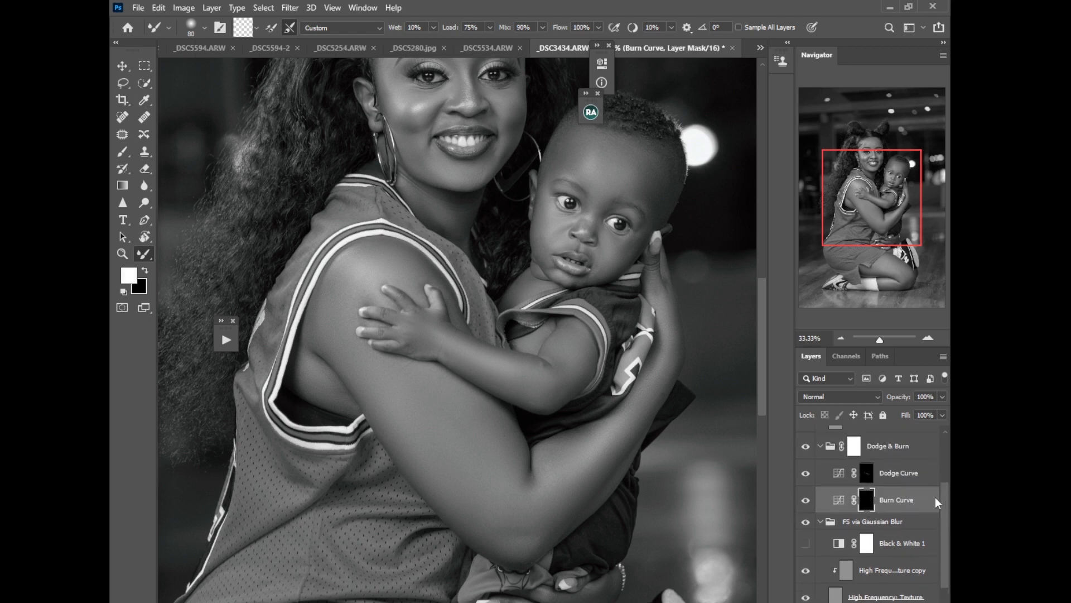
click(866, 483)
click(123, 152)
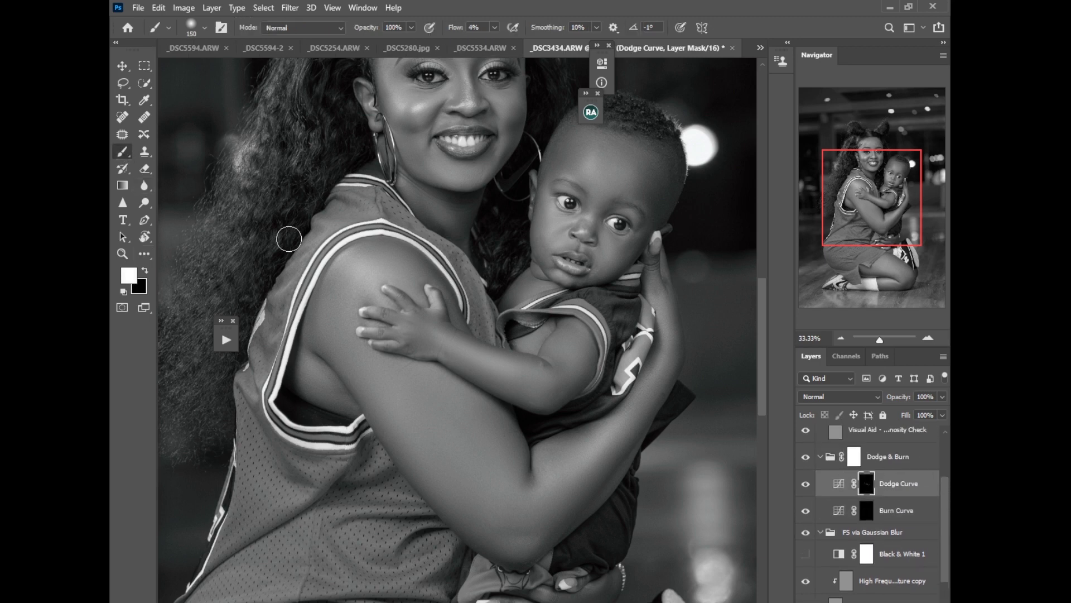
- Dodge the highlights on the woman's forehead on the Dodge Curve mask, adjusting the brush size between about 100 and 125 px
key(bracketleft)
scroll(445, 266, up, 3)
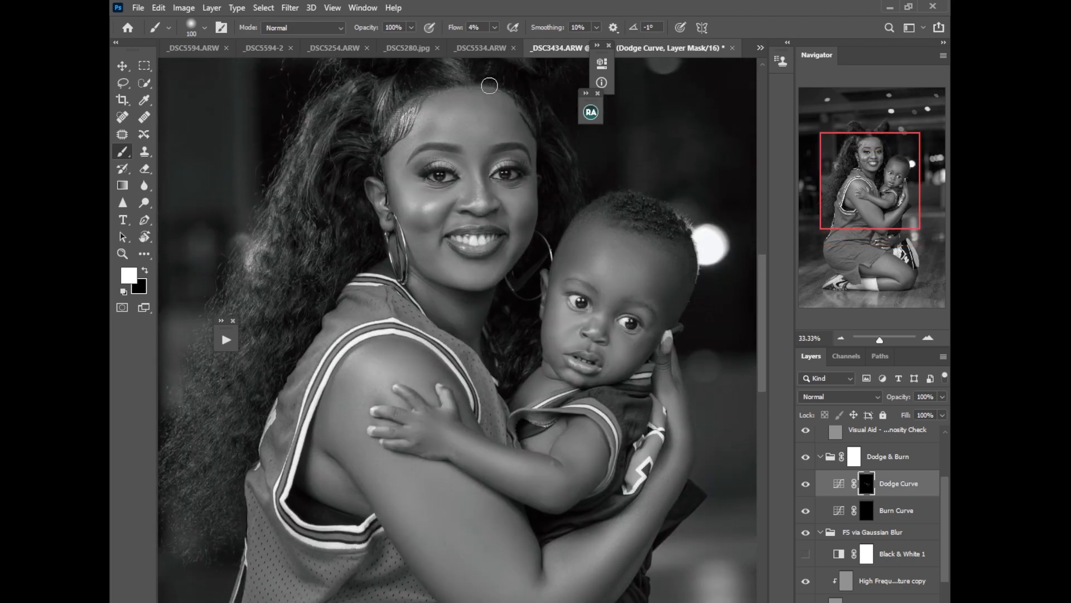
key(bracketleft)
key(bracketleft)
key(bracketleft)
drag(458, 125, 444, 130)
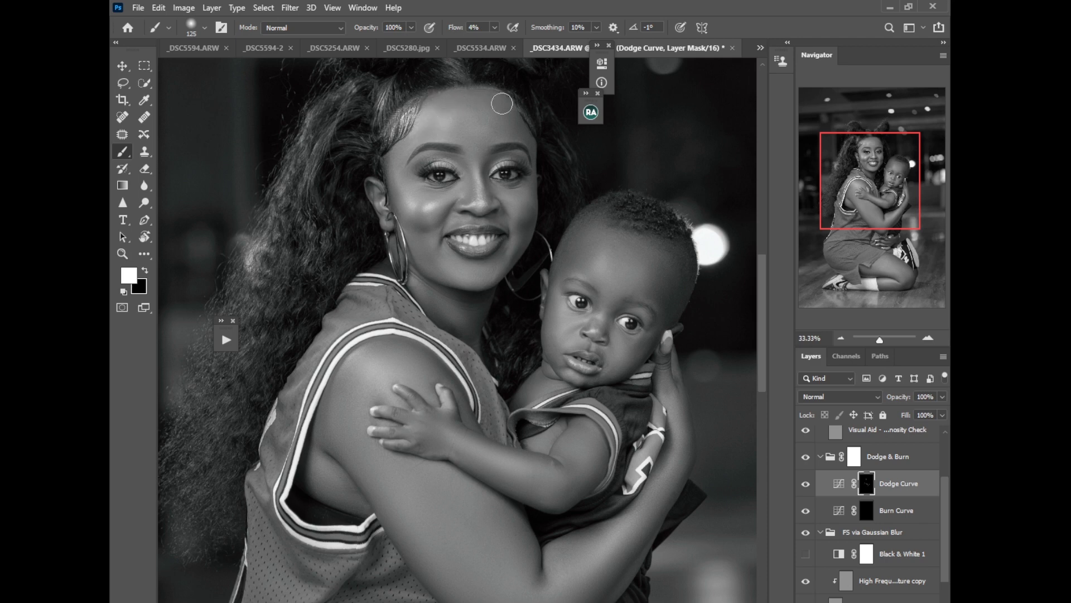
- Dodge the highlights on the child's forehead and both subjects' arms, adjusting the brush size between about 125 and 150 px
key(bracketright)
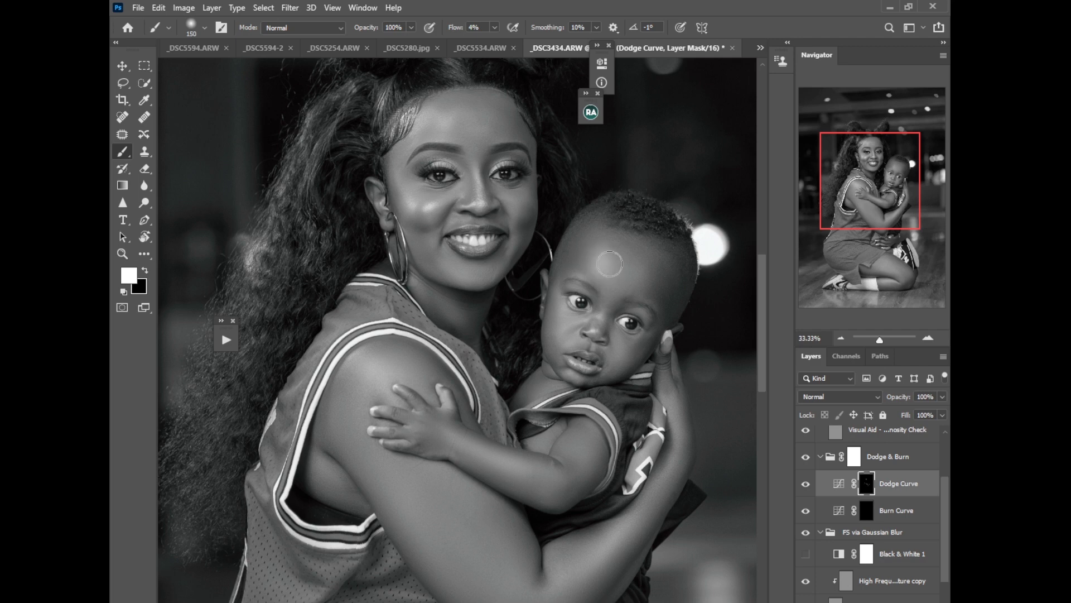
scroll(751, 319, down, 2)
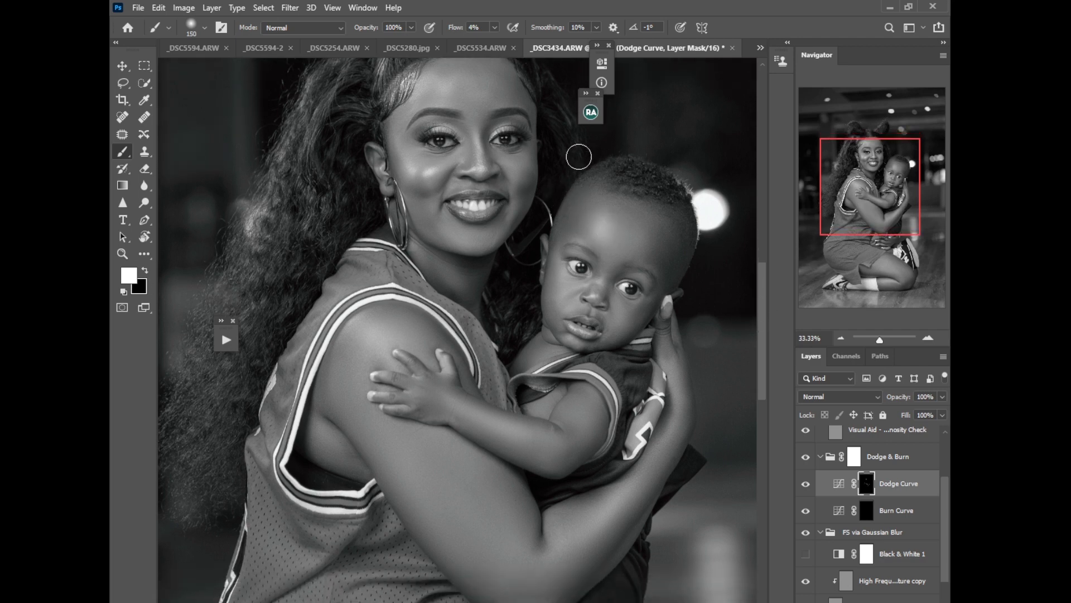
key(bracketleft)
key(bracketleft)
key(bracketleft)
key(bracketright)
key(bracketright)
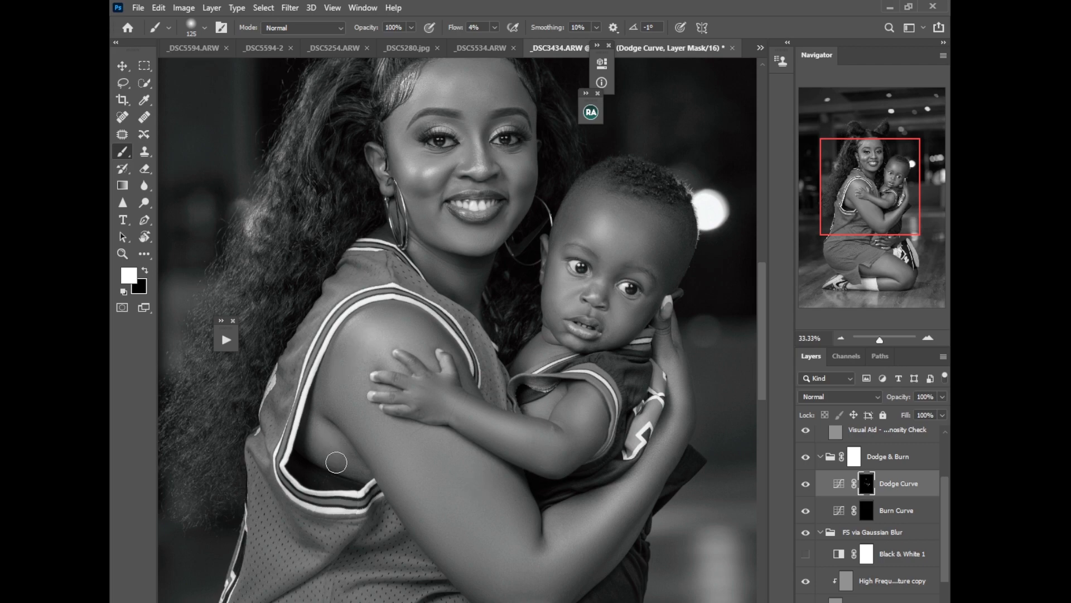
- Dodge the highlights on the woman's thigh and lower body, adjusting the brush size between about 150 and 300 px
drag(530, 582, 478, 353)
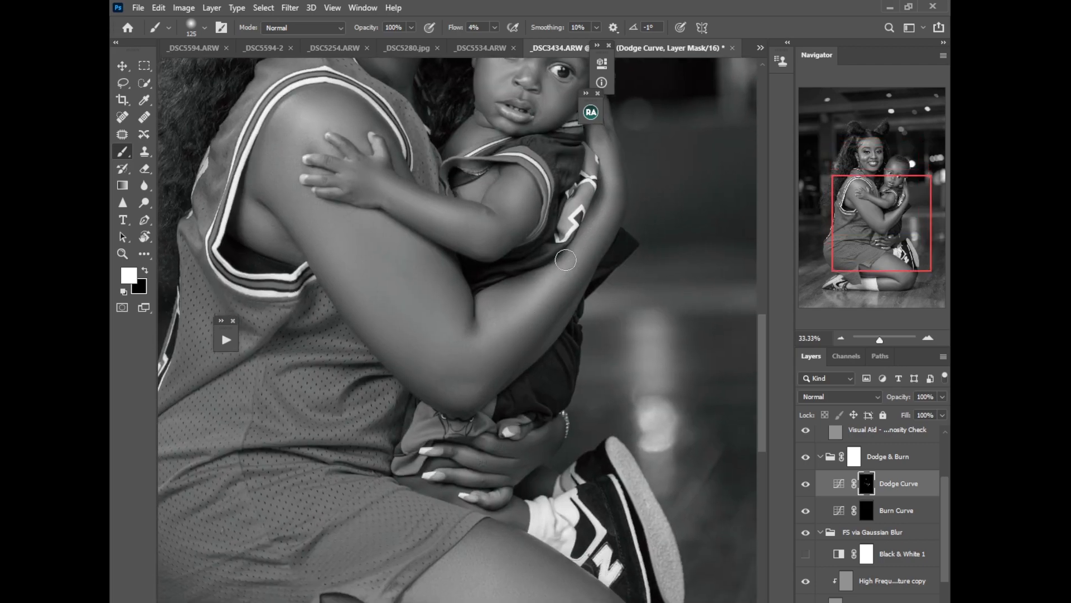
key(ctrl+minus)
key(ctrl+minus)
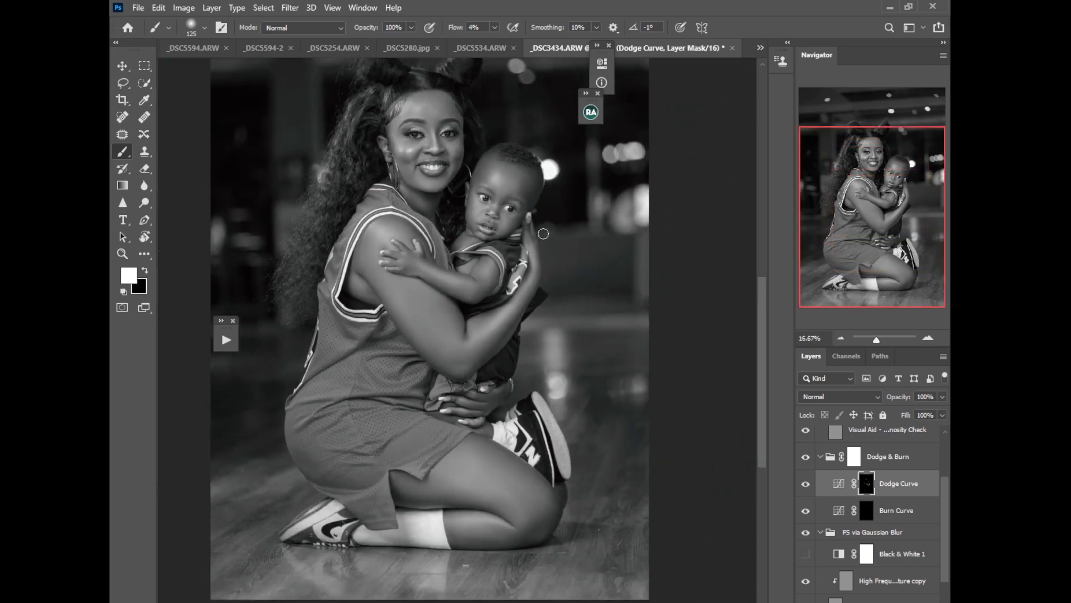
key(bracketright)
key(bracketright)
key(bracketright)
key(bracketright)
key(bracketright)
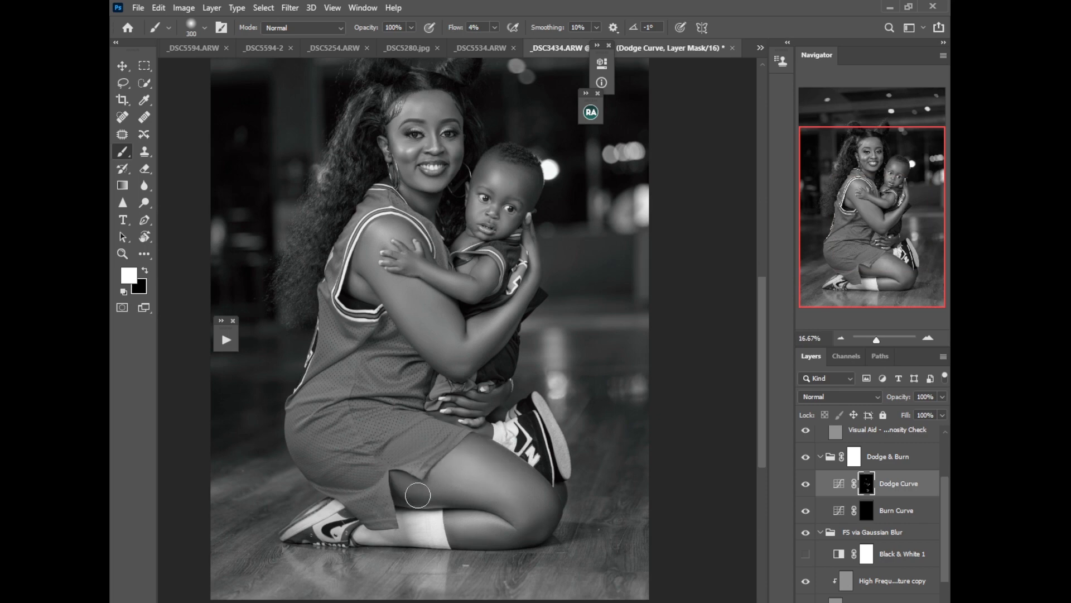
key(bracketleft)
key(bracketleft)
key(bracketleft)
scroll(626, 216, up, 3)
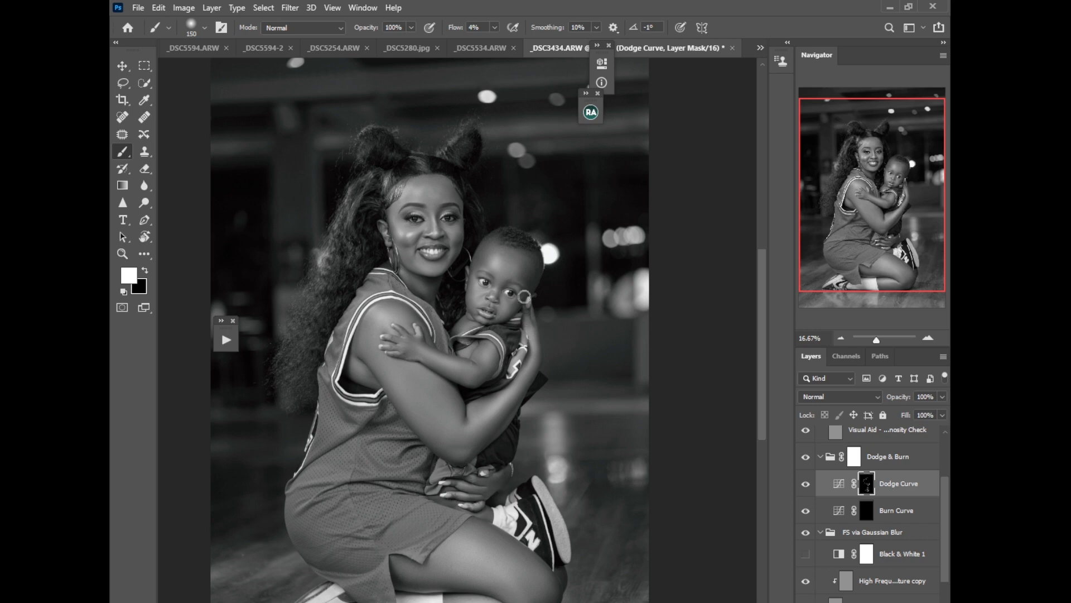
- Collapse and hide the Visual Aid - DELETE group, and toggle the Dodge & Burn group's visibility to compare before and after
scroll(525, 296, down, 1)
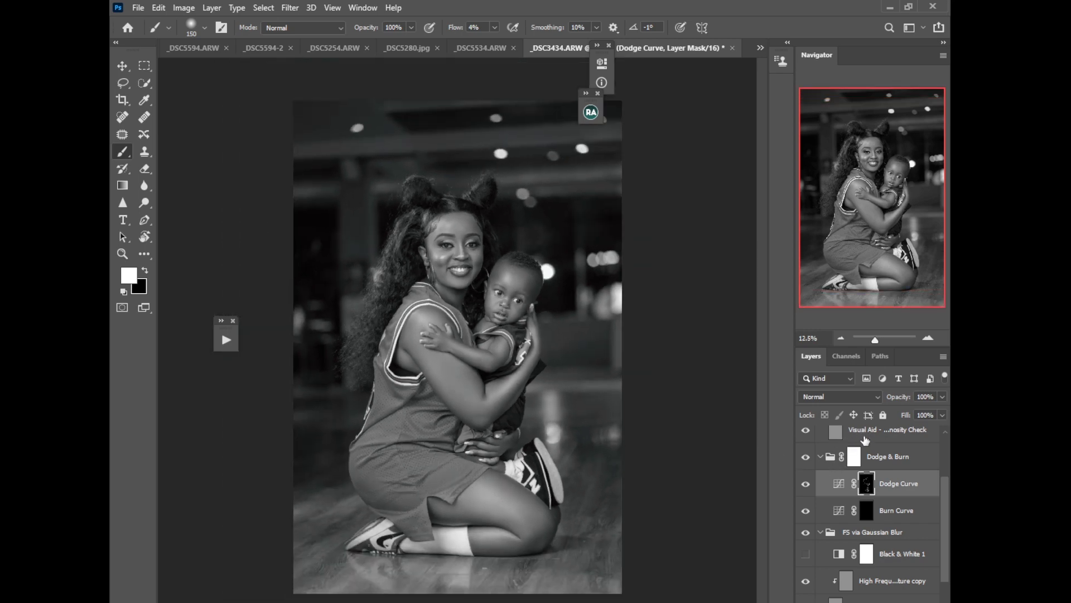
drag(948, 491, 945, 445)
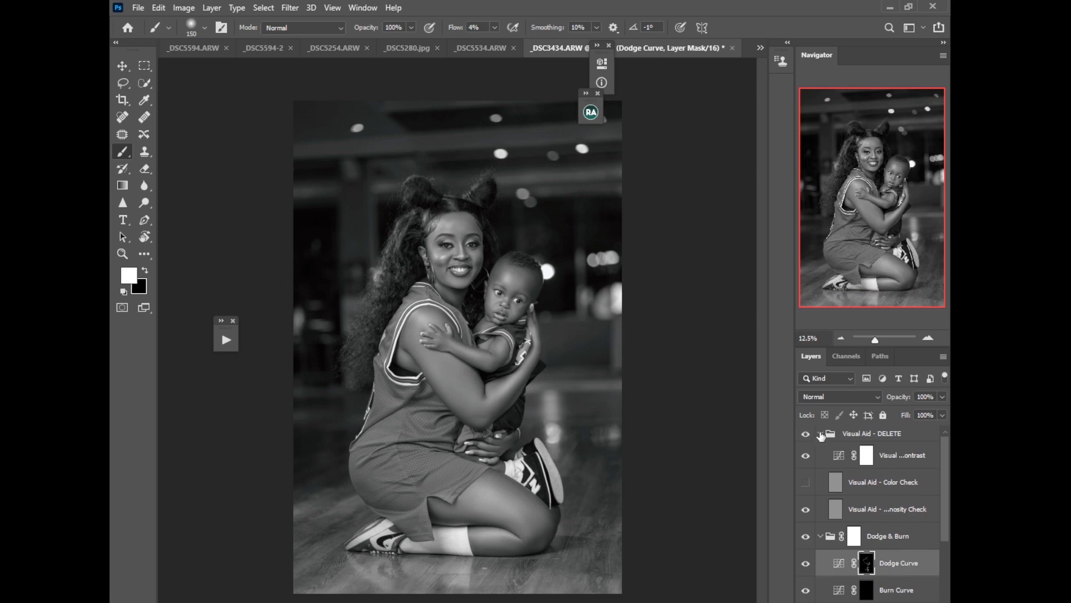
click(821, 433)
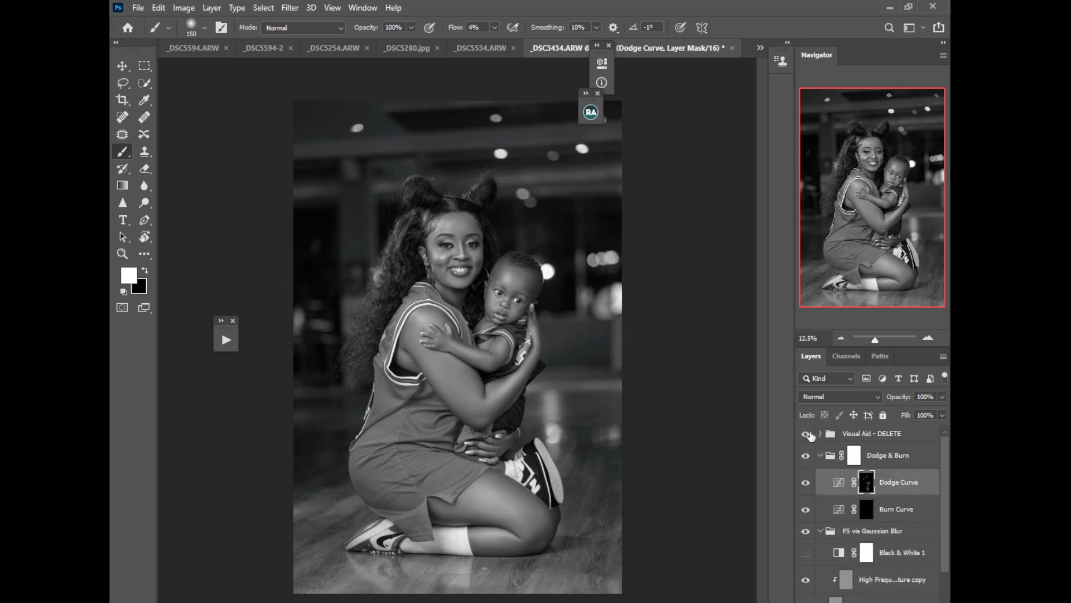
click(807, 434)
click(805, 455)
click(806, 456)
click(806, 456)
click(806, 456)
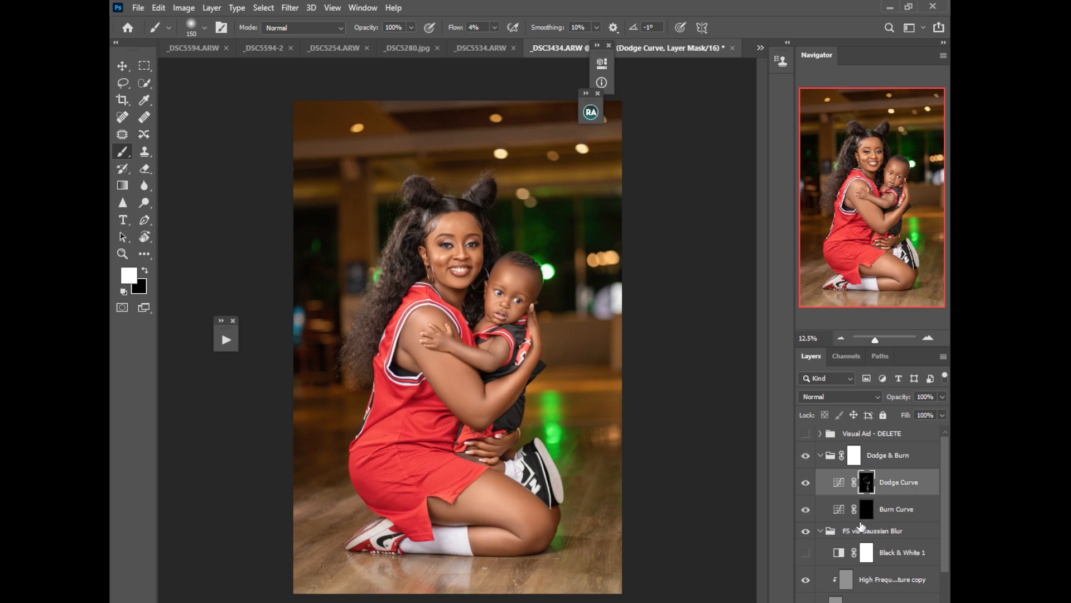
- Set the Dodge Curve layer's opacity to 46% and dodge the skin further on its mask with a brush enlarged to 600 px
click(942, 398)
drag(909, 420, 908, 421)
click(839, 482)
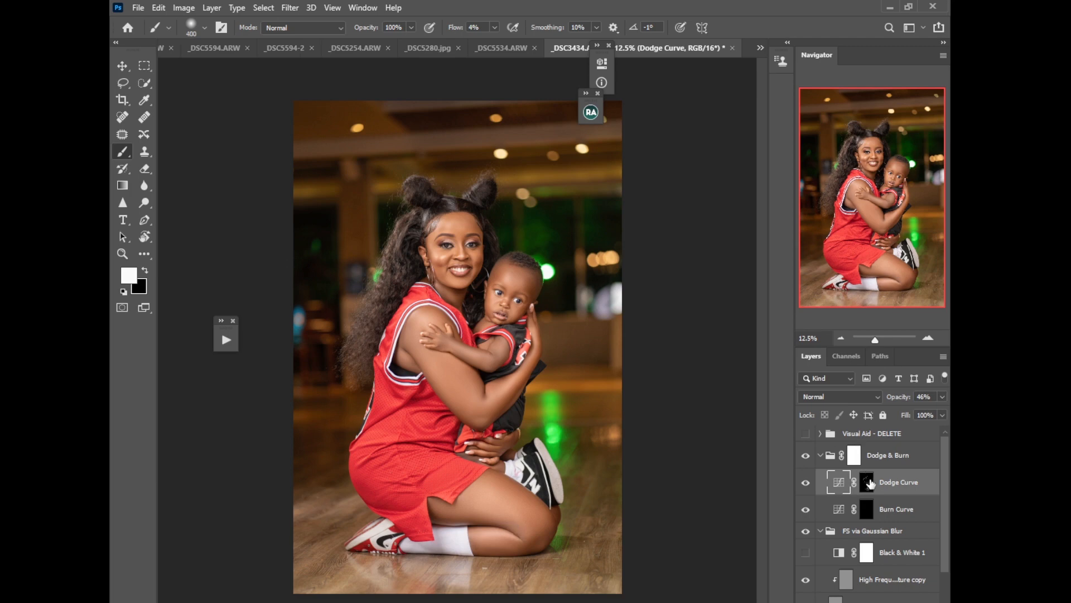
click(867, 482)
key(bracketright)
key(bracketright)
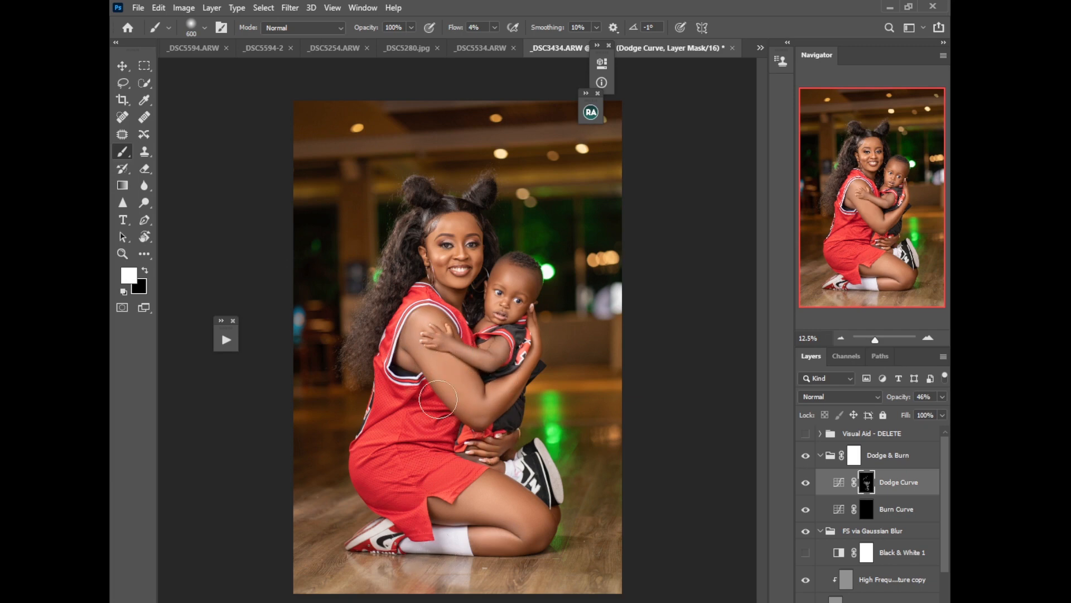
- Delete the Visual Aid - DELETE group above the Dodge & Burn group
click(892, 433)
drag(943, 464, 944, 561)
drag(944, 507, 942, 455)
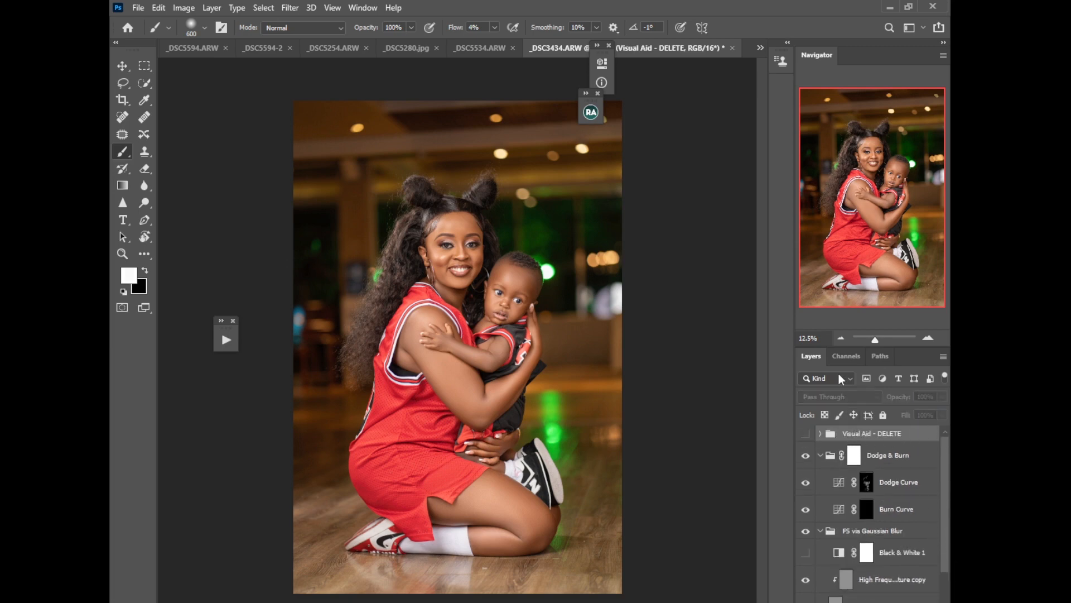
key(Delete)
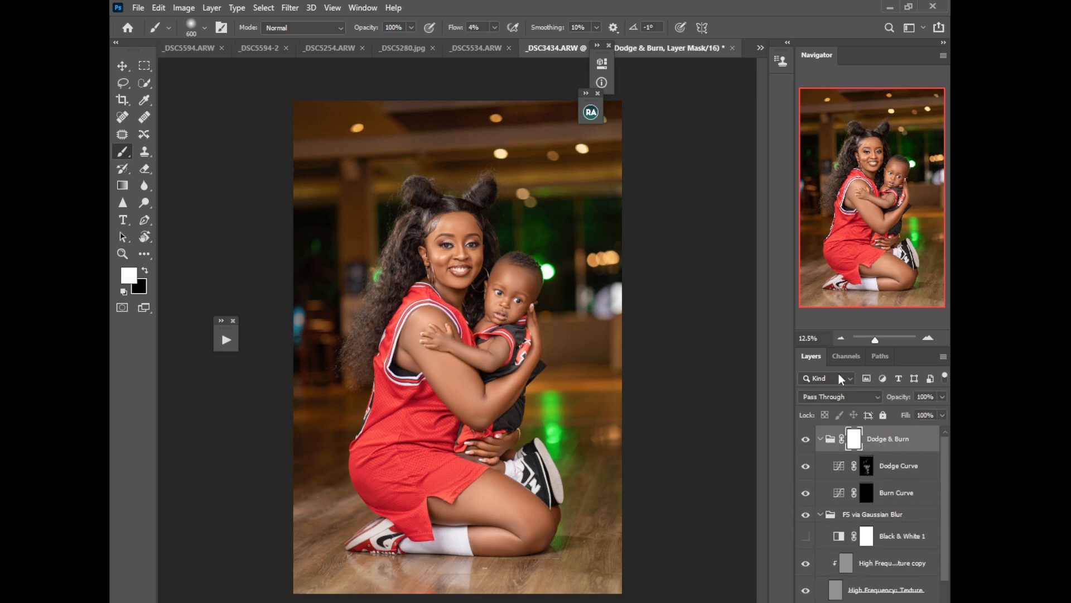
- Stamp all visible layers into a new layer above Dodge & Burn and duplicate that merged layer
key(ctrl+shift+alt+e)
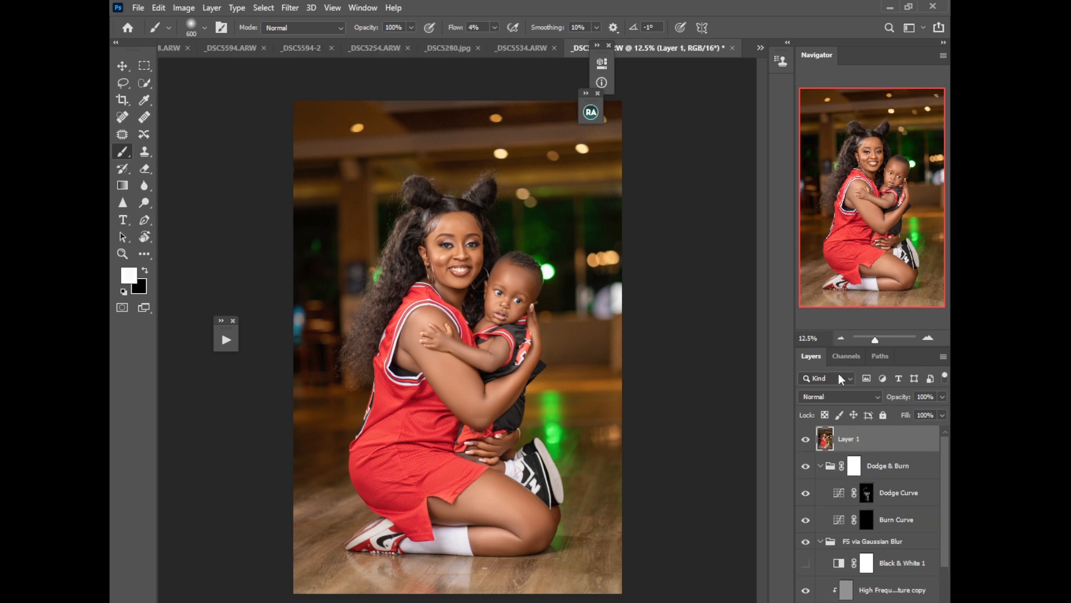
key(ctrl+j)
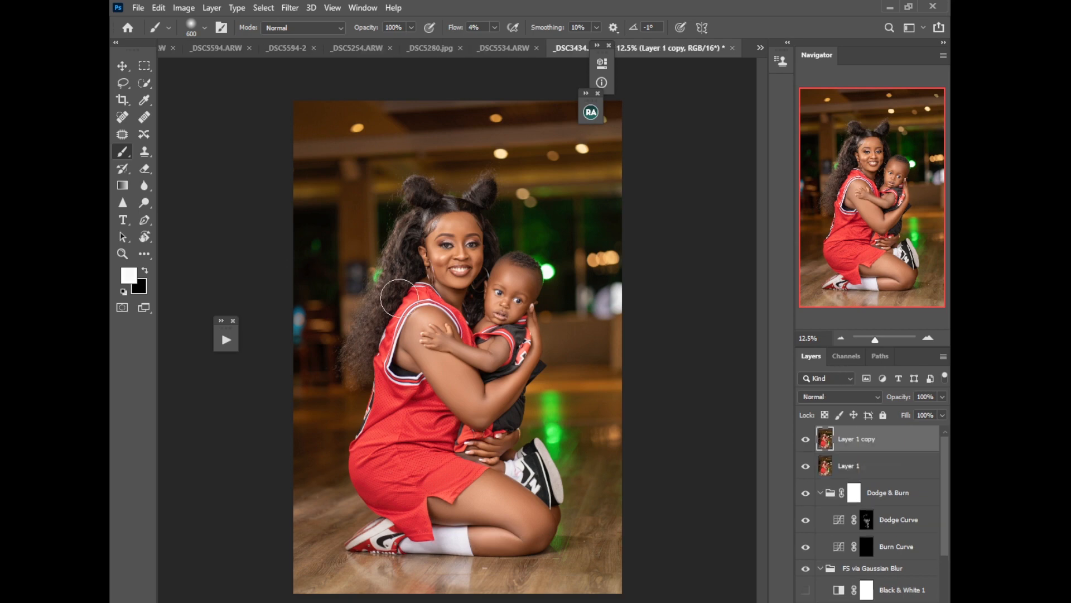
- Examine the subjects' skin, the woman's hair edges and the background up close at 50% zoom
key(ctrl+plus)
key(ctrl+plus)
key(ctrl+plus)
key(ctrl+plus)
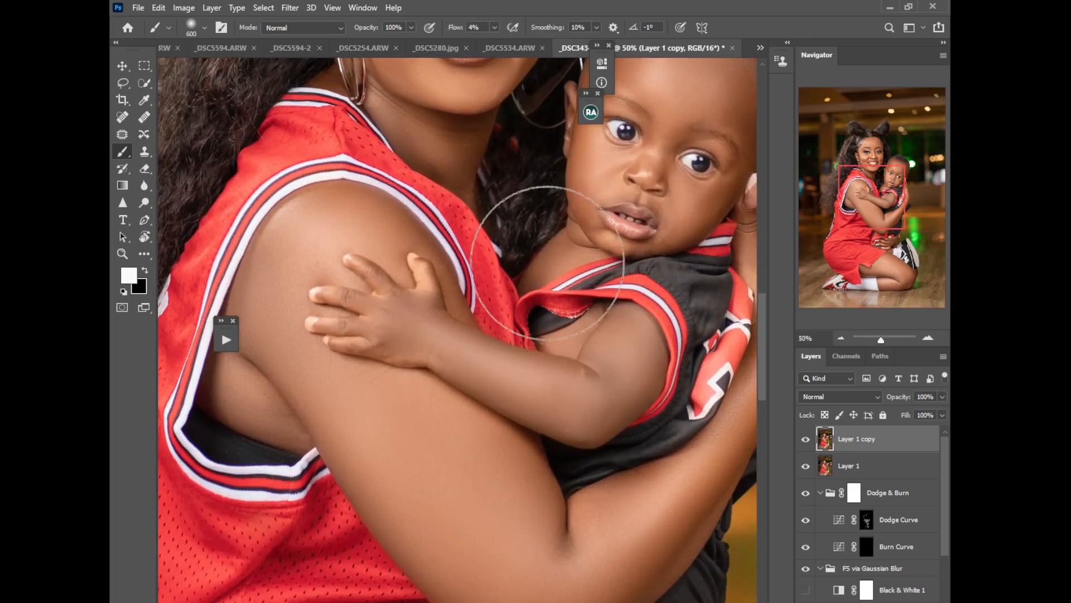
drag(542, 318, 507, 389)
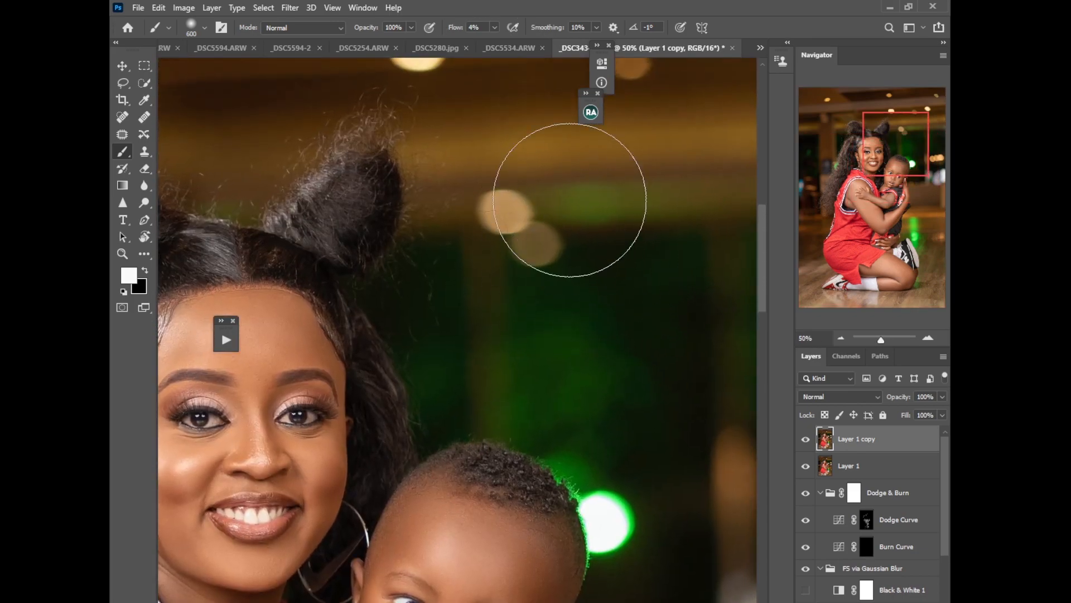
key(ctrl+minus)
key(ctrl+minus)
key(ctrl+minus)
key(ctrl+minus)
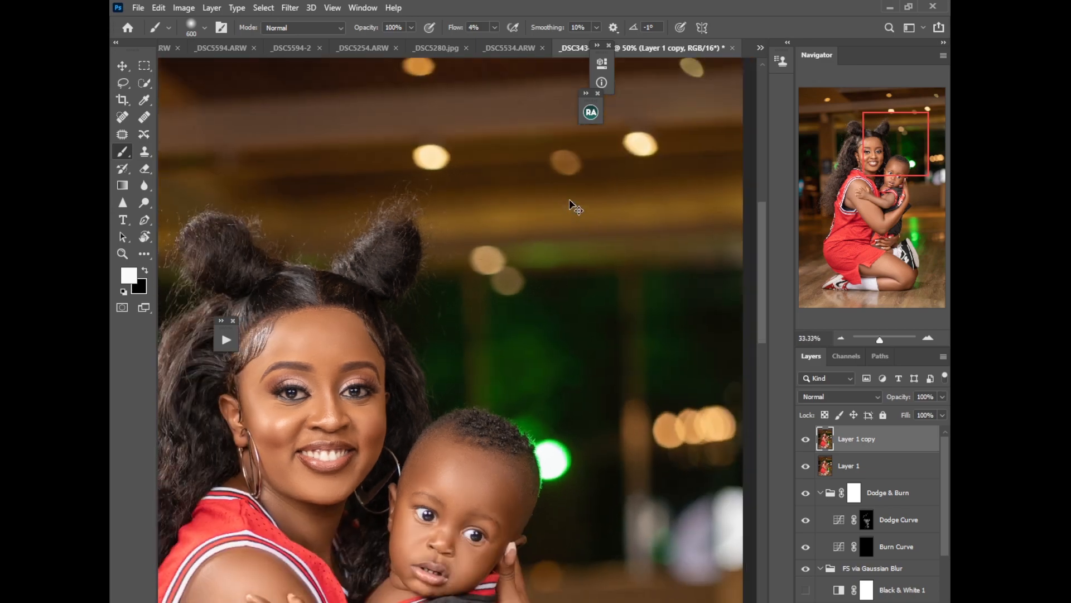
- Select the subjects with Select Subject, invert the selection and copy the background to its own layer
click(264, 7)
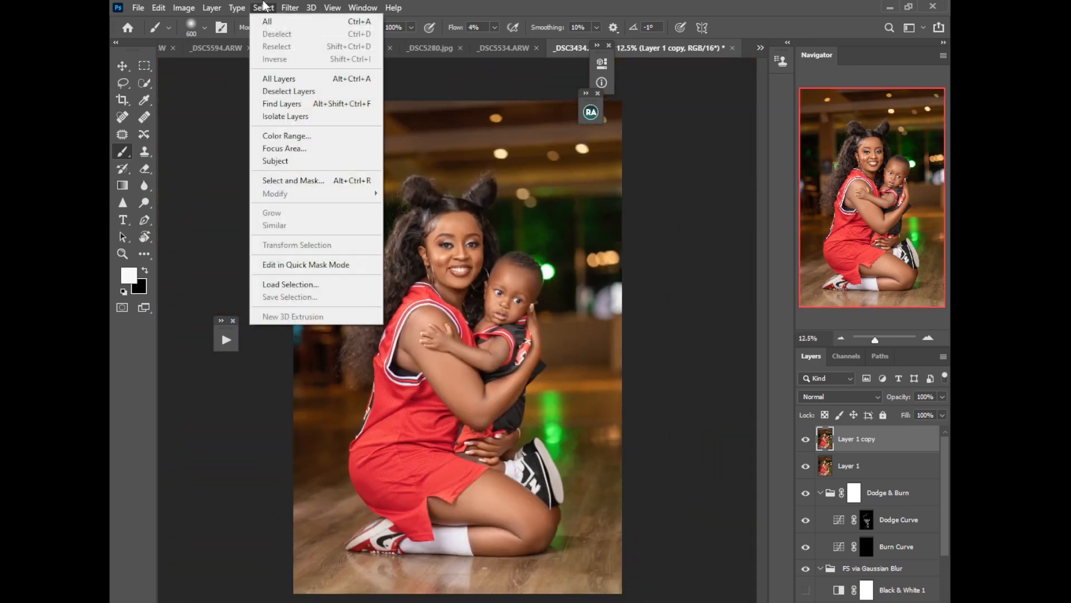
click(282, 162)
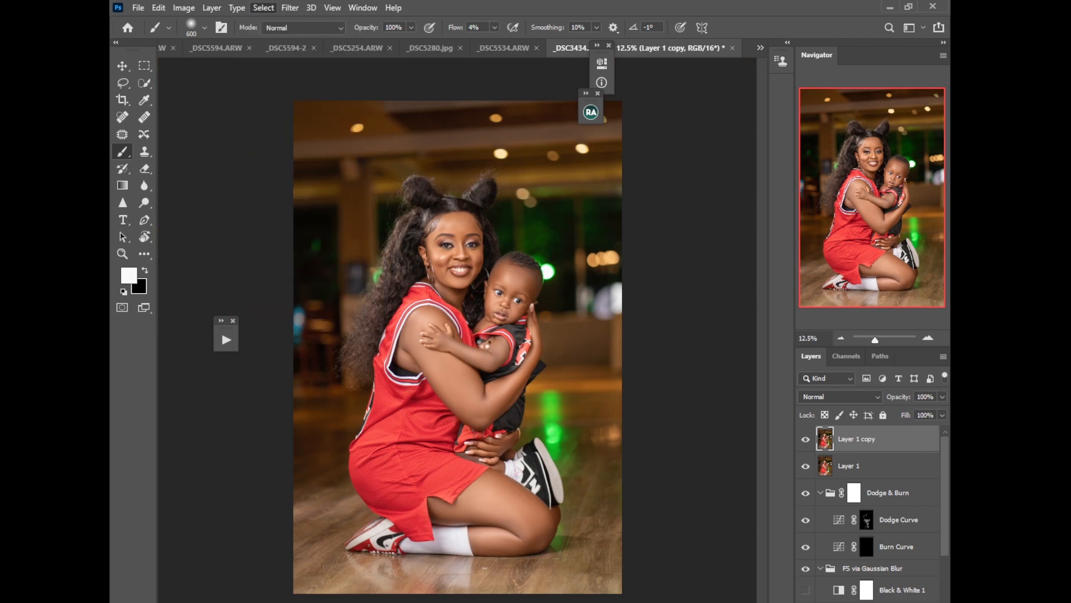
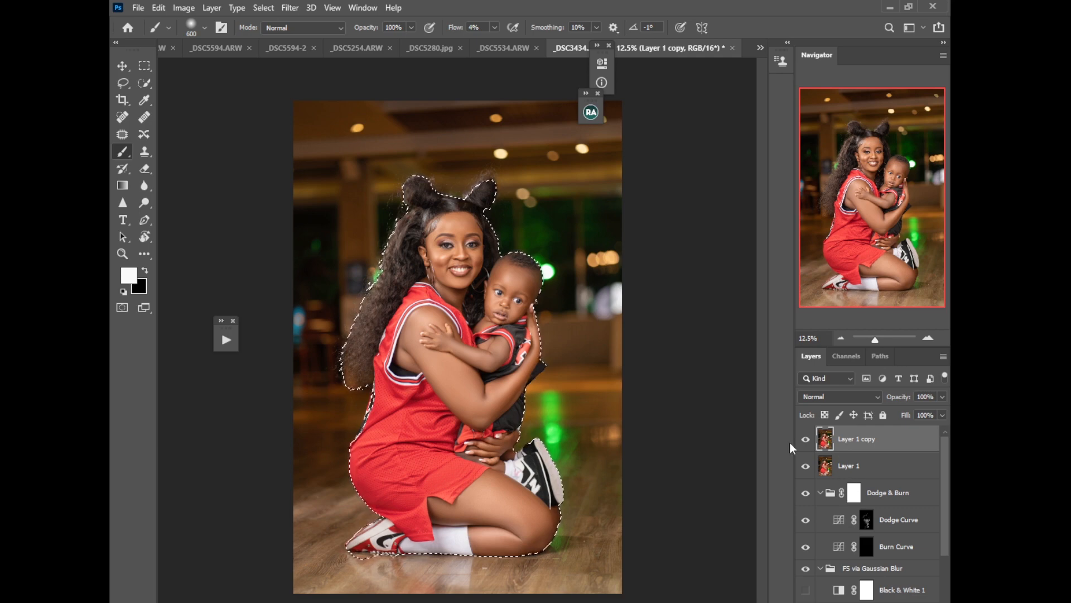
key(ctrl+shift+i)
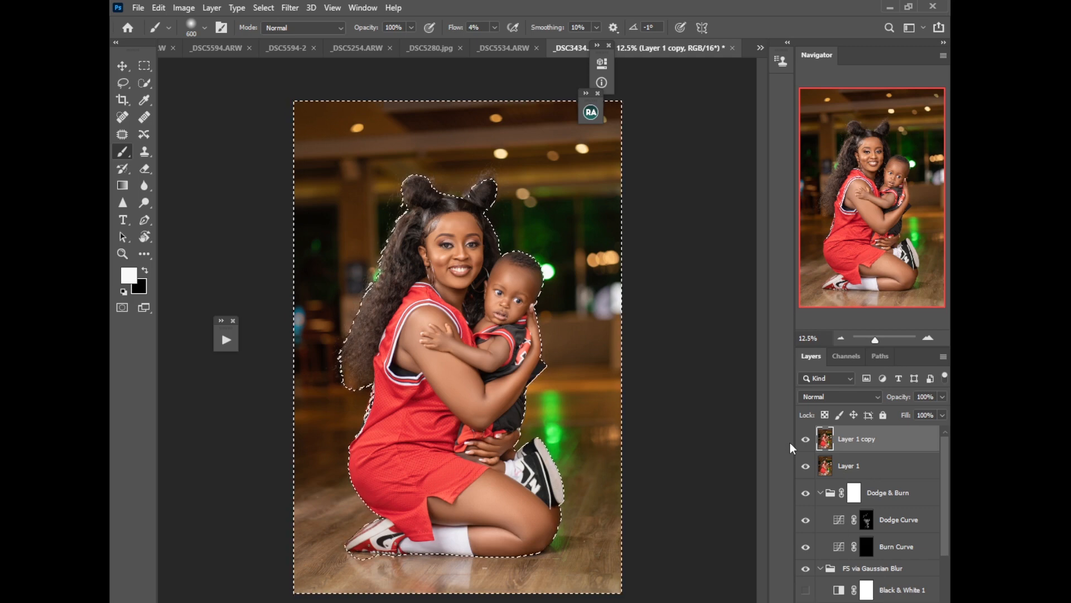
key(ctrl+j)
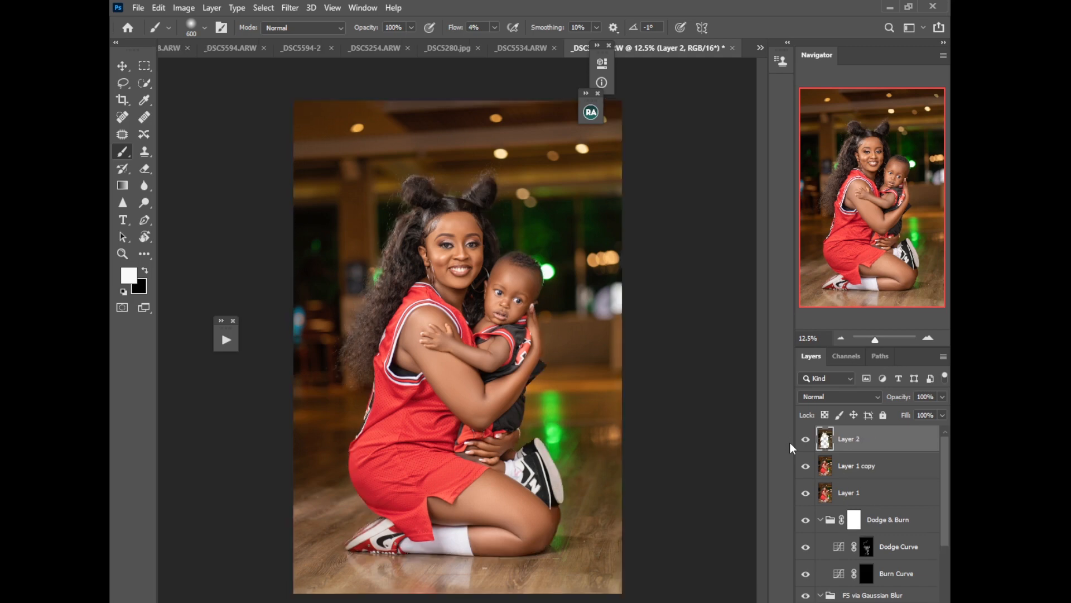
- Convert the background layer Layer 2 to a smart object and open the Camera Raw Filter on it
right_click(855, 441)
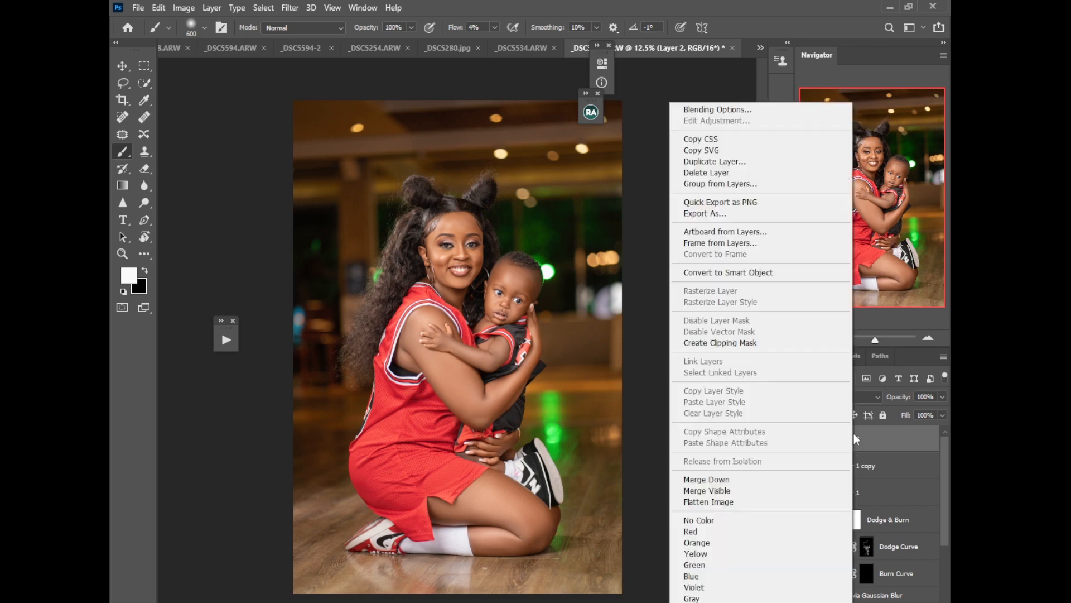
click(748, 272)
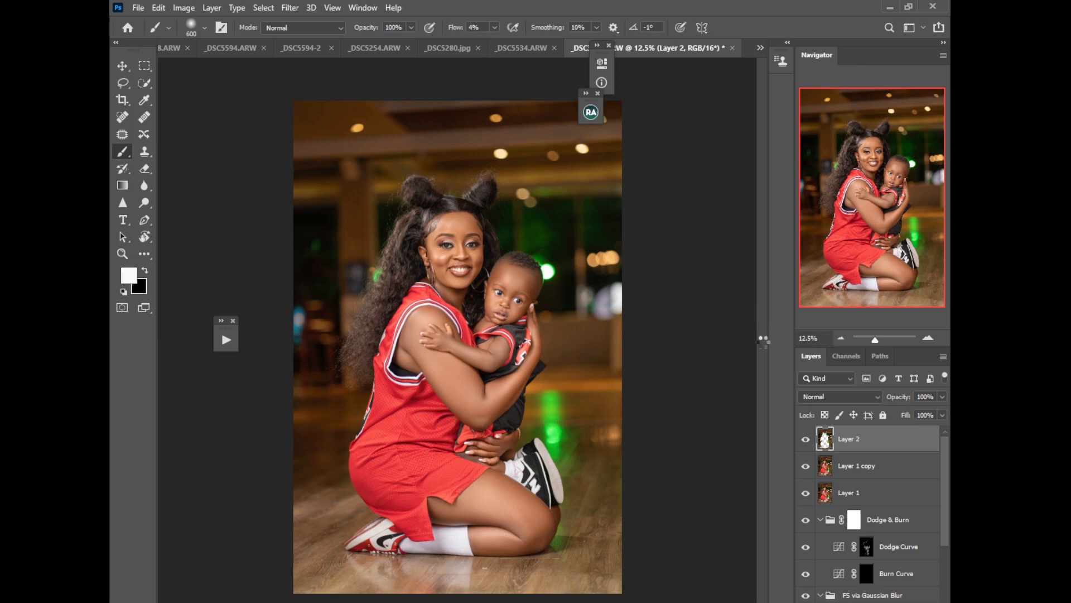
click(291, 7)
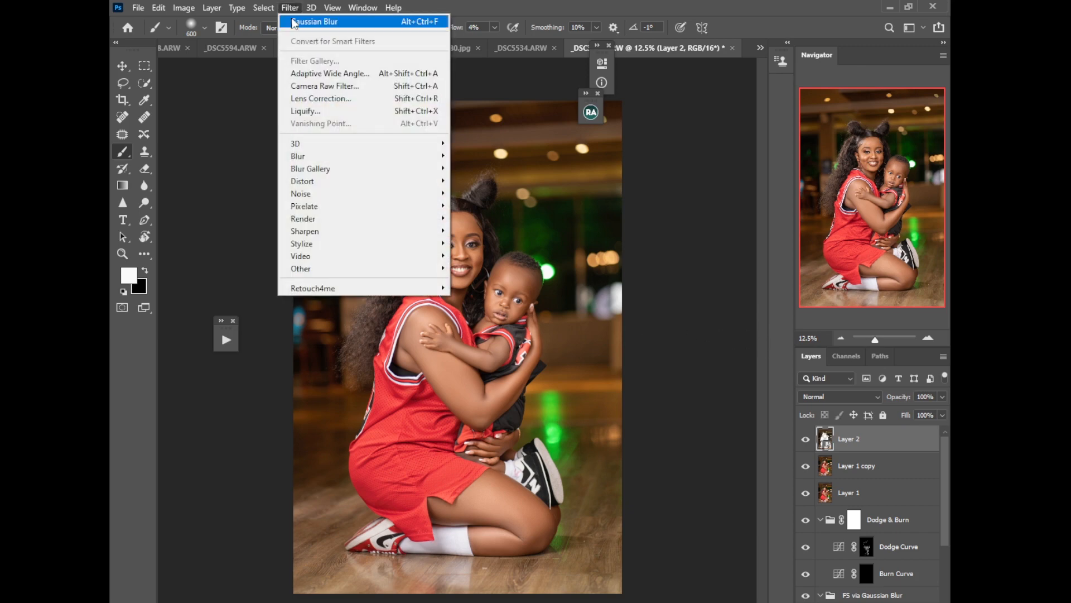
click(303, 88)
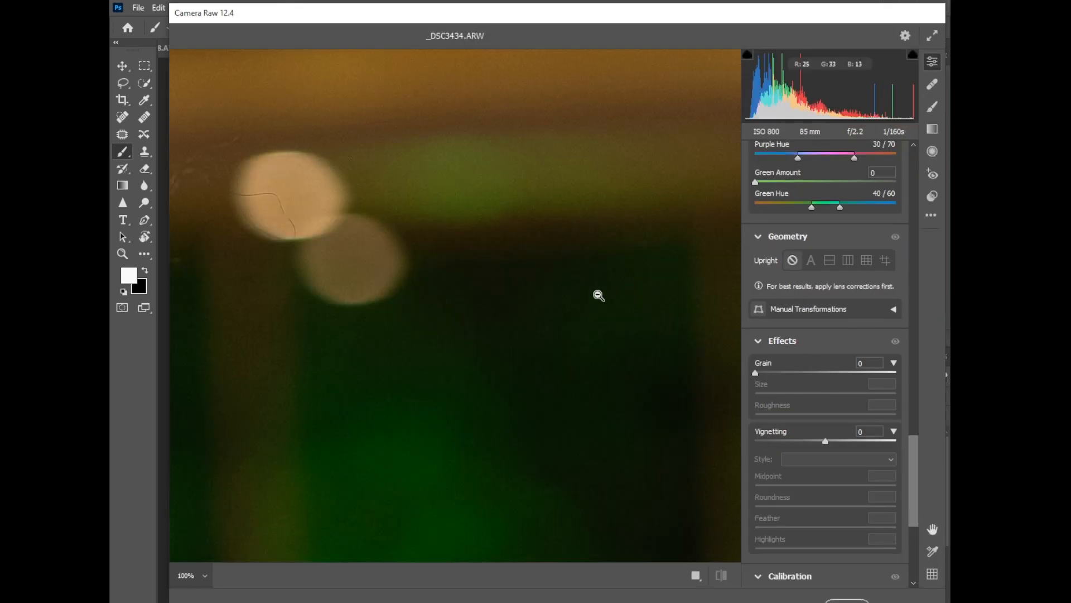
- Apply Noise Reduction 45 and Color Noise Reduction 22 to the background, checking the bokeh and hair edges at 100%
click(608, 299)
scroll(787, 357, up, 1)
drag(915, 461, 895, 301)
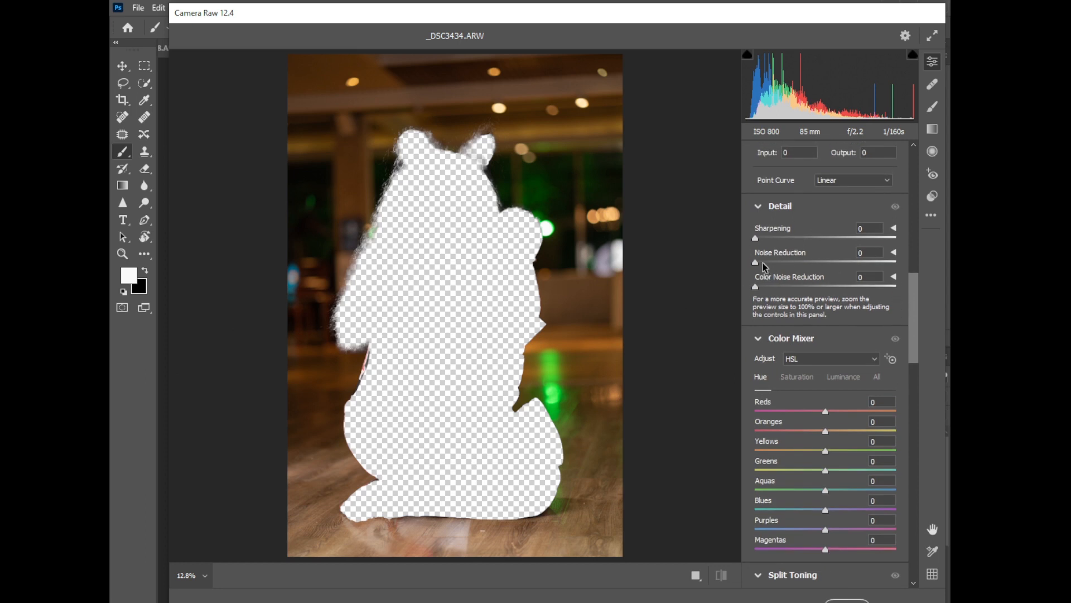
drag(756, 262, 821, 268)
drag(755, 286, 779, 286)
click(540, 134)
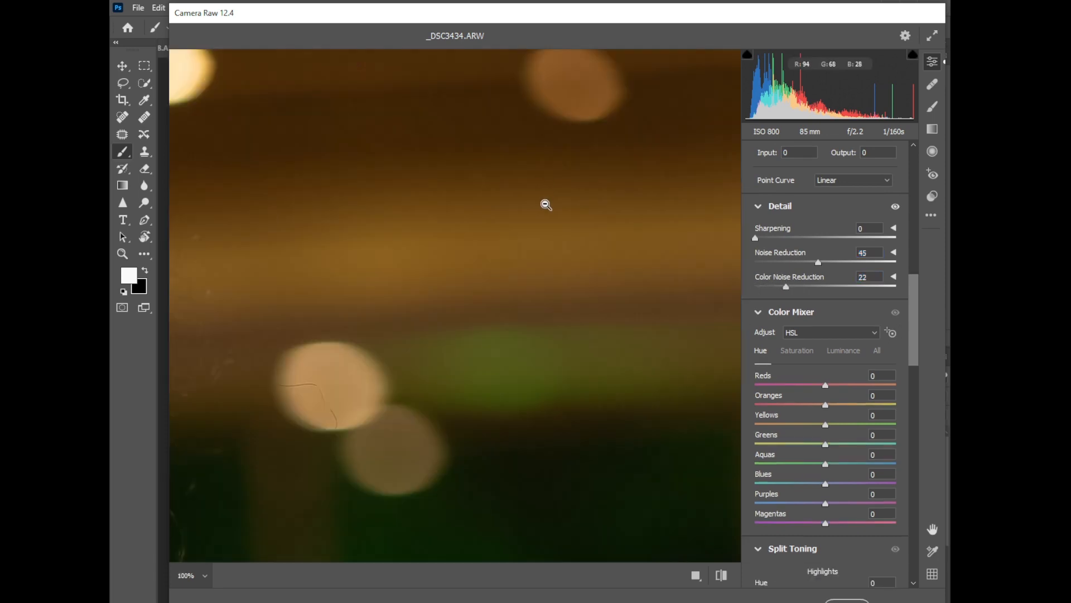
click(546, 245)
click(535, 207)
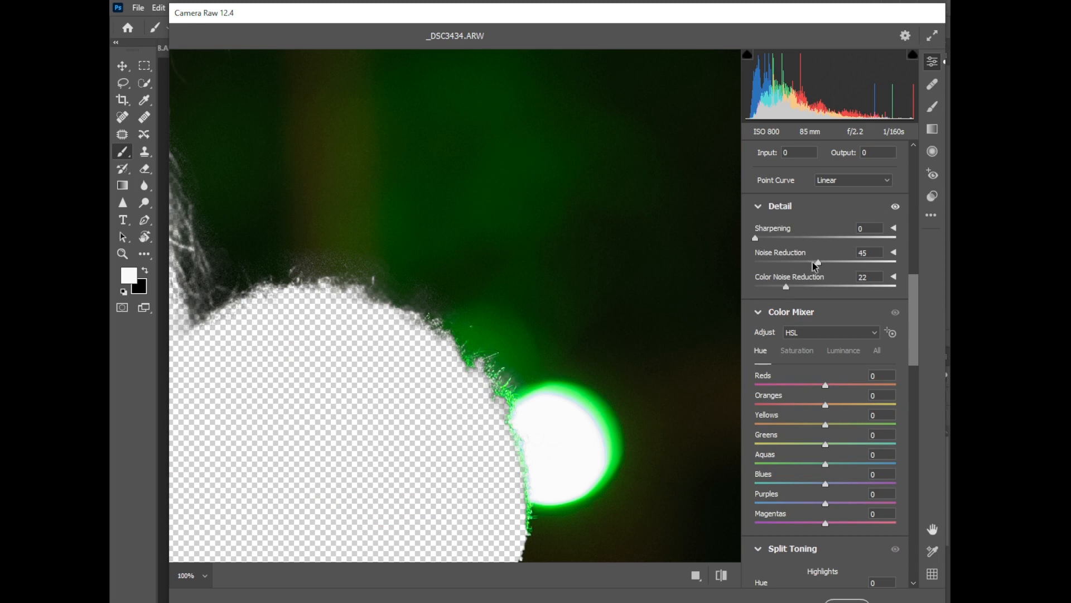
key(Return)
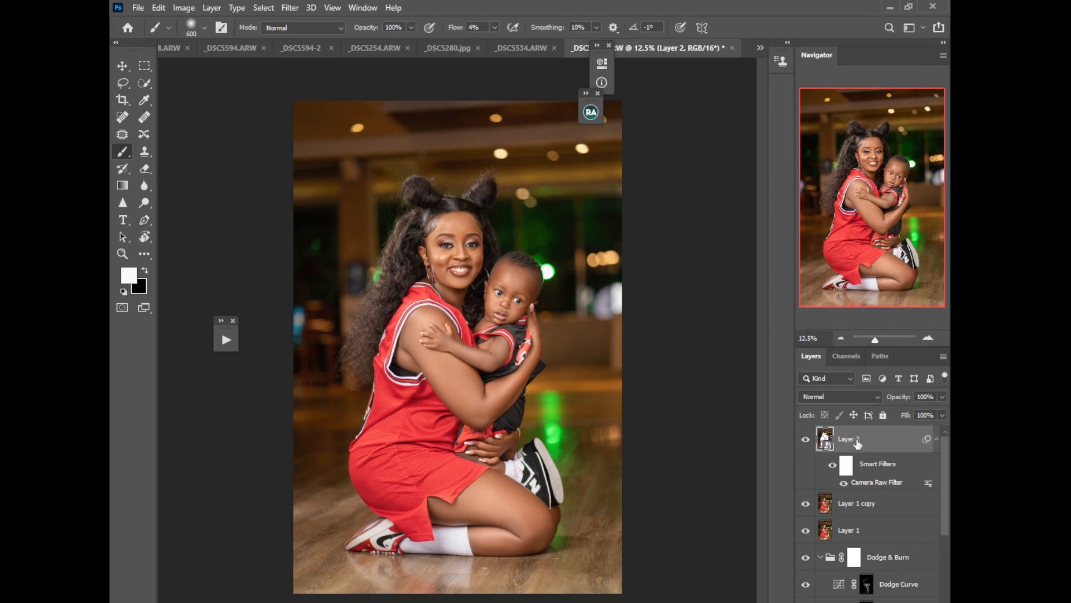
- Add a Selective Color adjustment layer above Layer 2 and reduce Cyan in the Reds
click(873, 601)
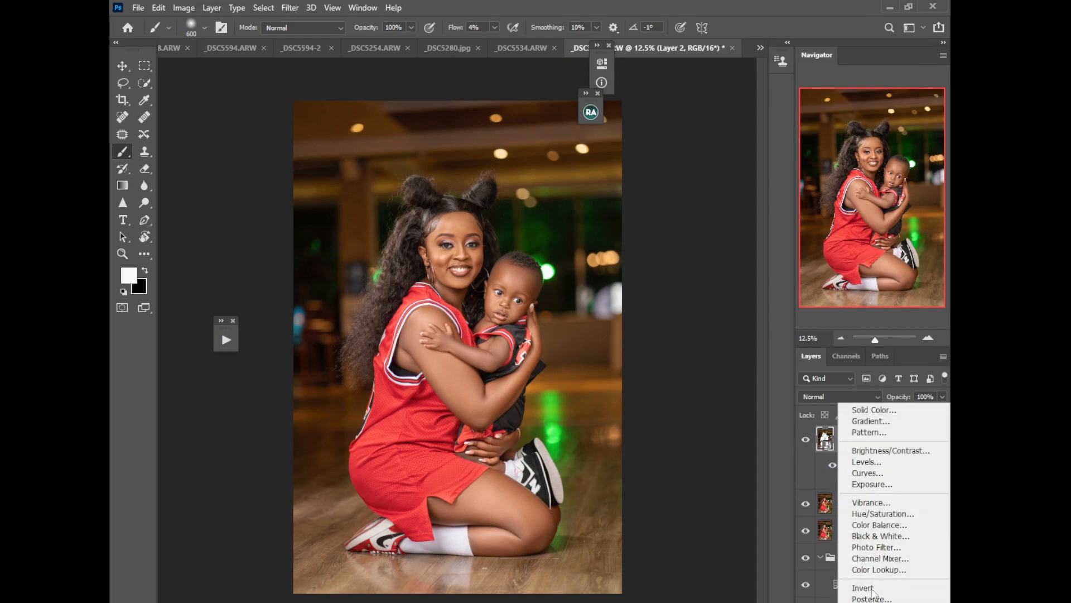
click(879, 602)
drag(543, 59, 729, 124)
click(695, 180)
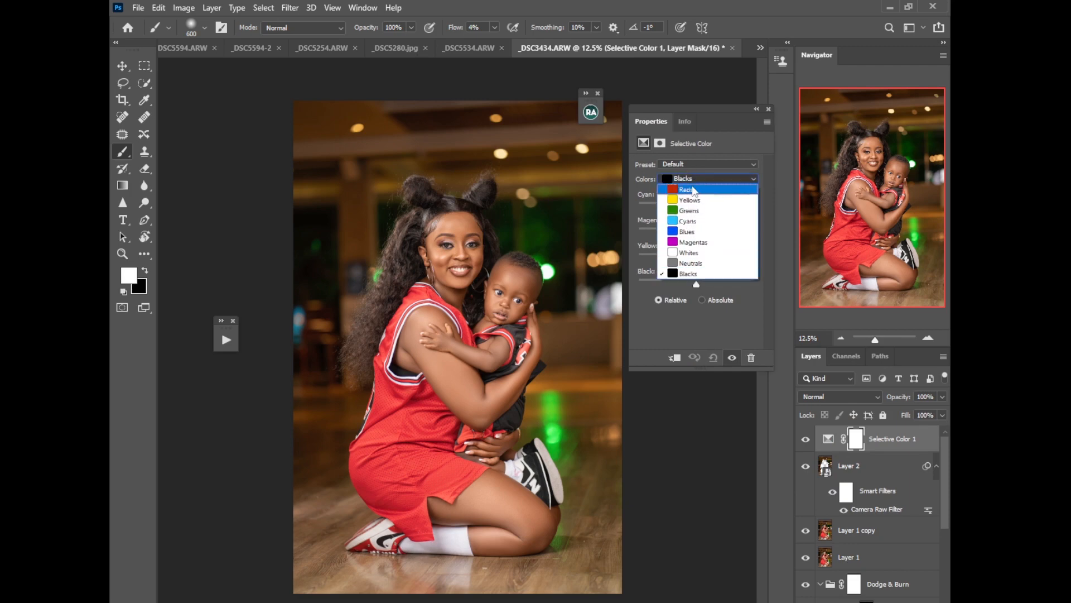
click(688, 191)
drag(693, 207, 684, 209)
- Set the Selective Color Yellows to Cyan -2% and Yellow +9%, and fine-tune Cyan in the Reds
click(687, 178)
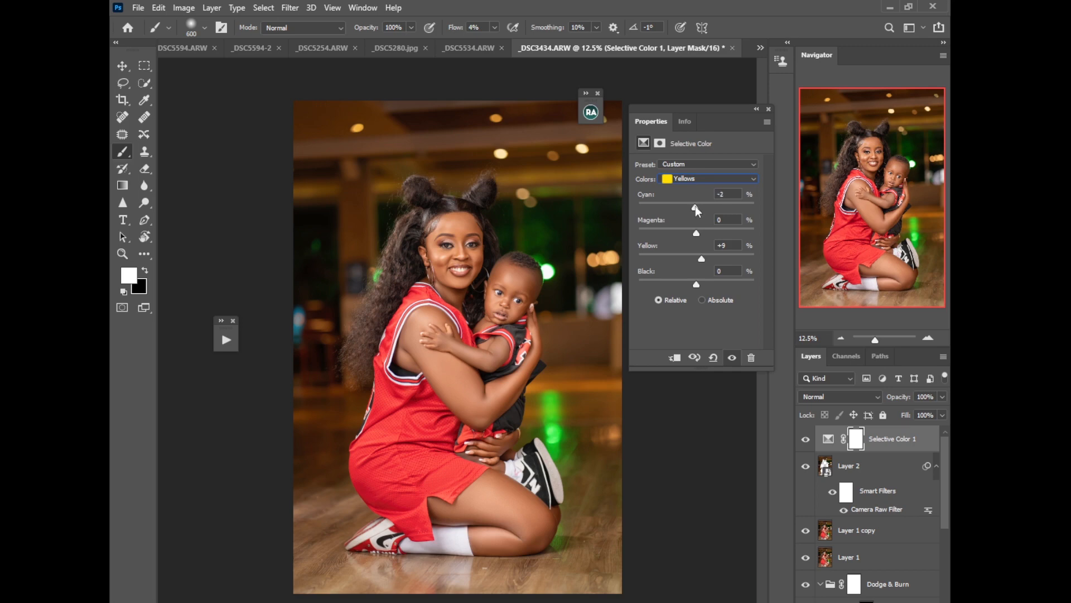
click(699, 178)
click(686, 192)
drag(689, 205, 685, 207)
click(757, 110)
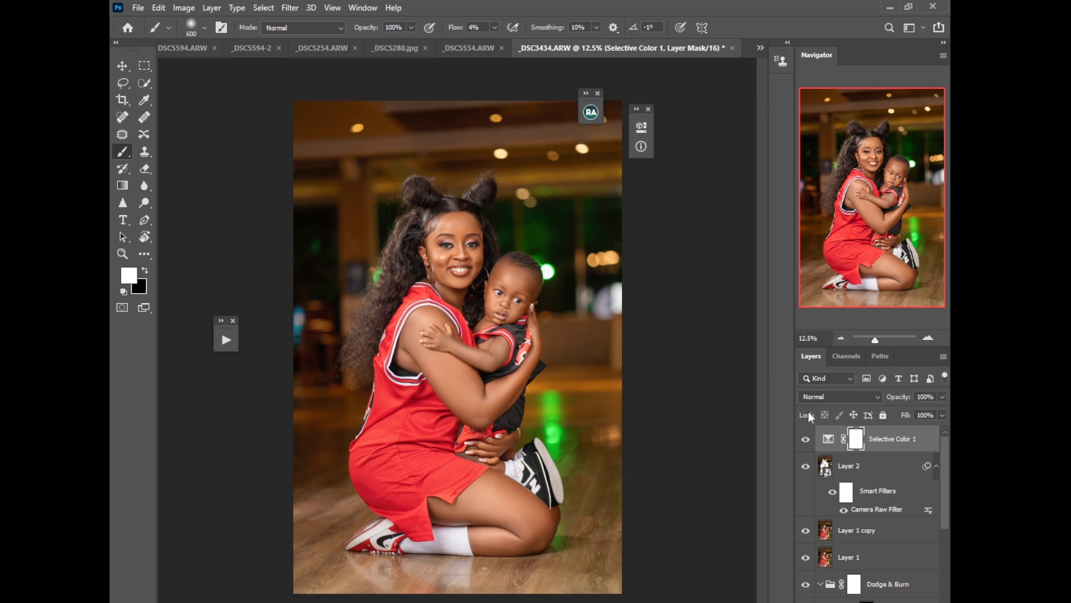
- Run the Eyes N Teeth Whitening action and select the Photo Filter 1 mask inside its new group
click(368, 7)
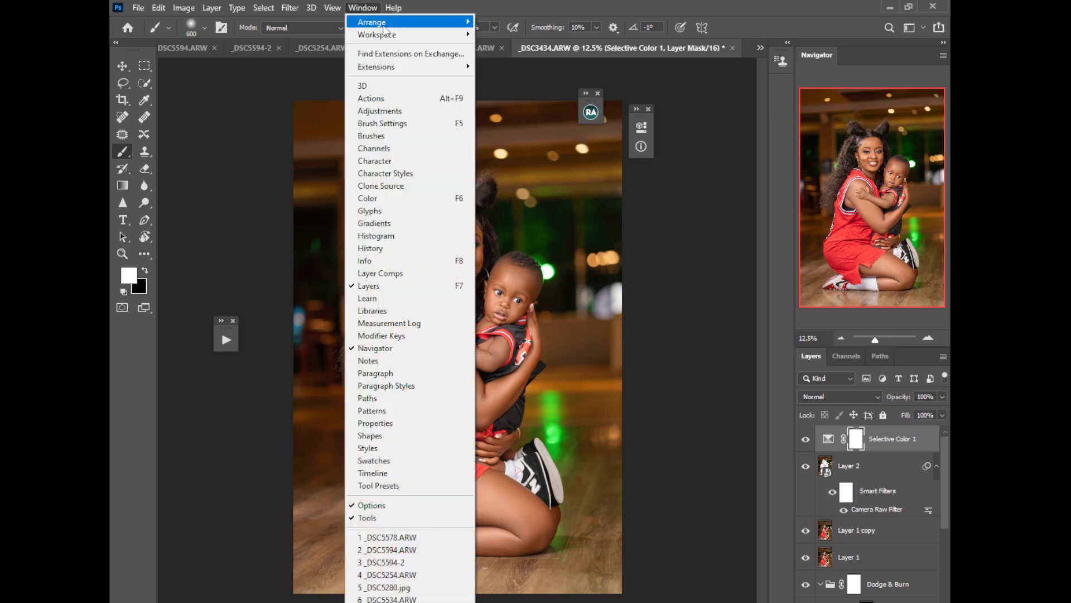
click(373, 98)
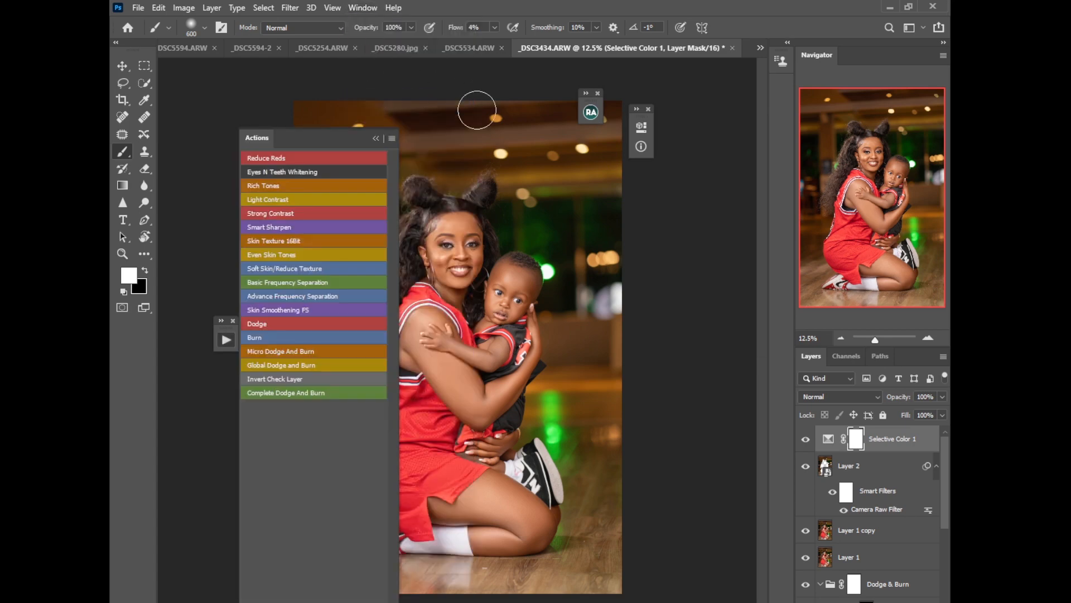
click(310, 171)
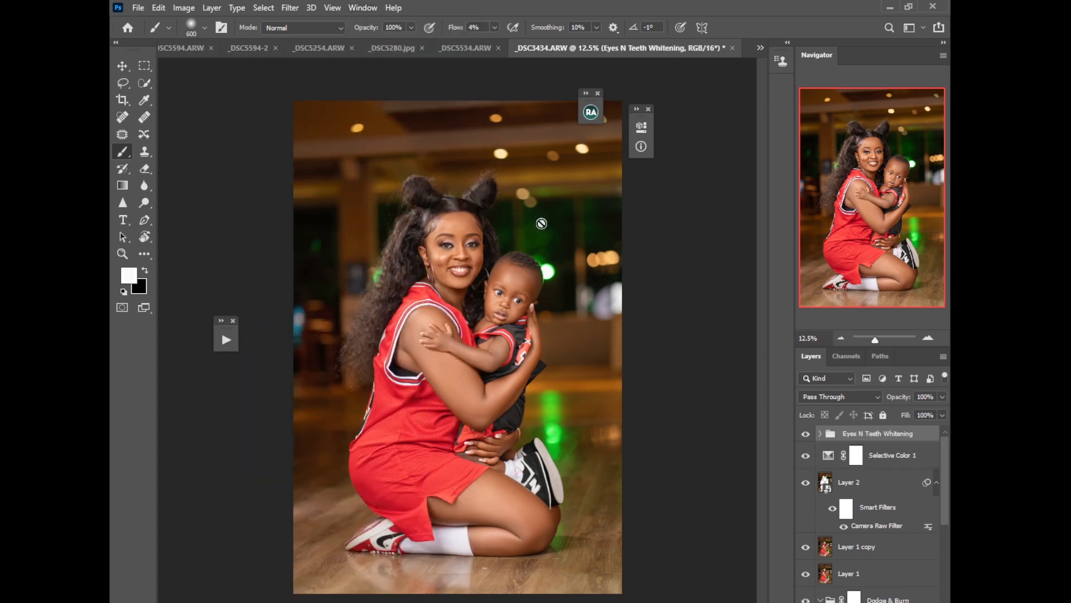
click(819, 433)
click(865, 509)
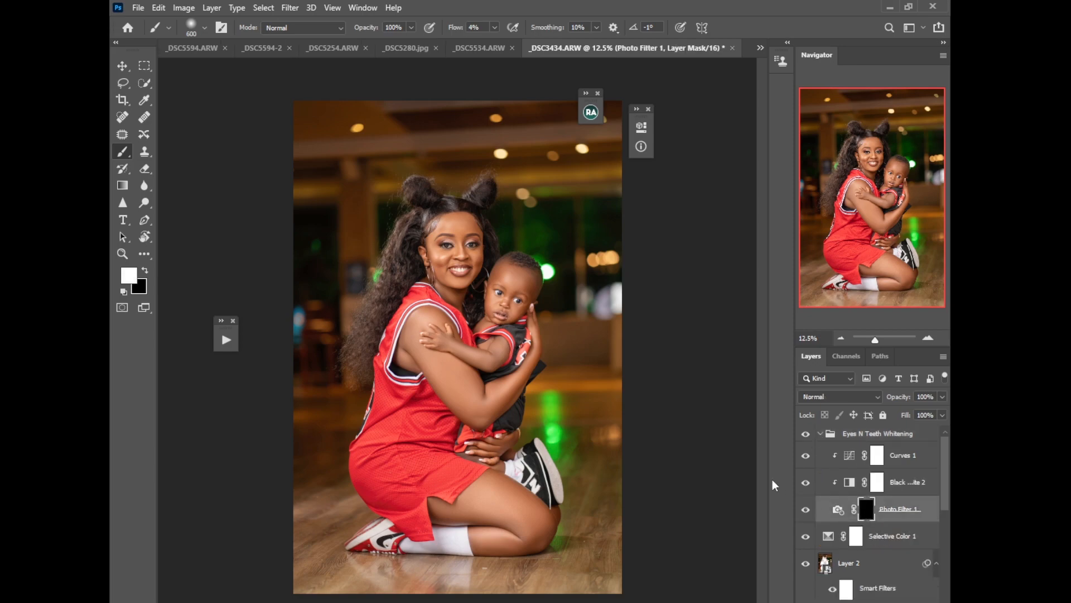
- Paint white on the Photo Filter 1 mask over the whites of the woman's eyes with a size 15 brush at 100% flow
key(ctrl+plus)
key(ctrl+plus)
key(ctrl+plus)
key(ctrl+plus)
key(ctrl+plus)
key(ctrl+plus)
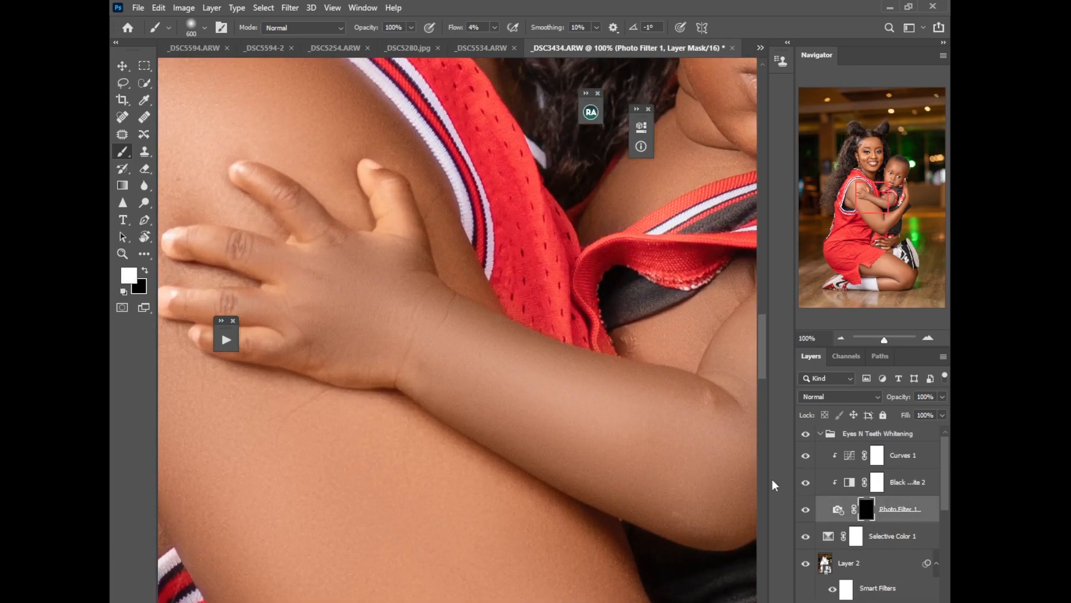
drag(507, 127, 505, 346)
drag(504, 132, 496, 357)
drag(497, 137, 486, 441)
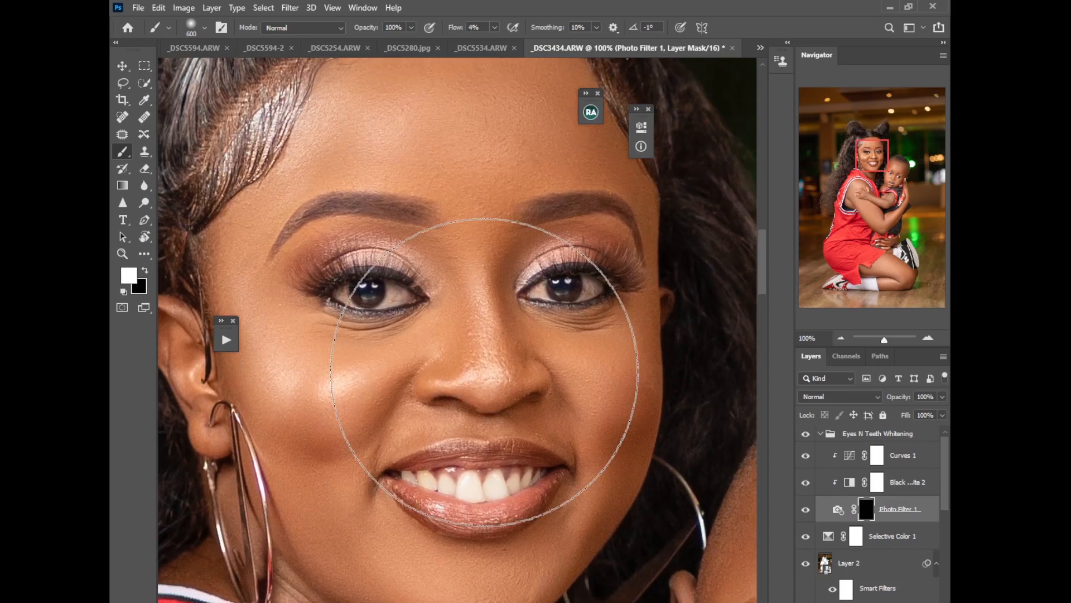
key(bracketleft)
key(bracketleft)
key(bracketleft)
key(bracketleft)
key(bracketleft)
key(bracketleft)
key(bracketleft)
key(bracketleft)
key(bracketleft)
key(bracketleft)
key(bracketleft)
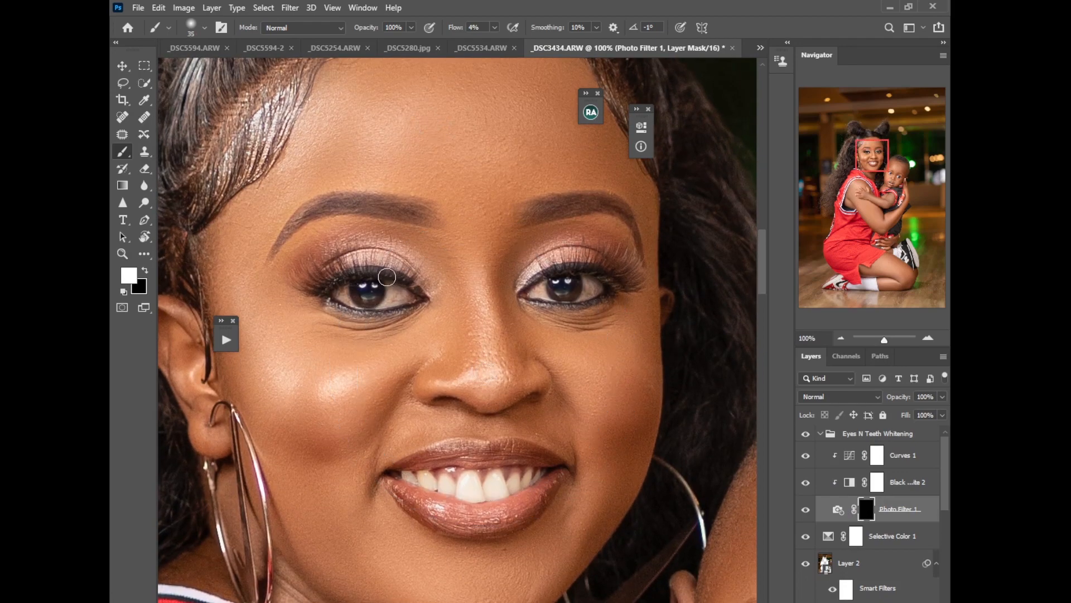
key(bracketleft)
key(bracketleft)
click(495, 27)
drag(506, 42, 553, 42)
click(393, 290)
mouse_move(395, 296)
mouse_down()
mouse_move(407, 298)
mouse_move(339, 294)
mouse_up()
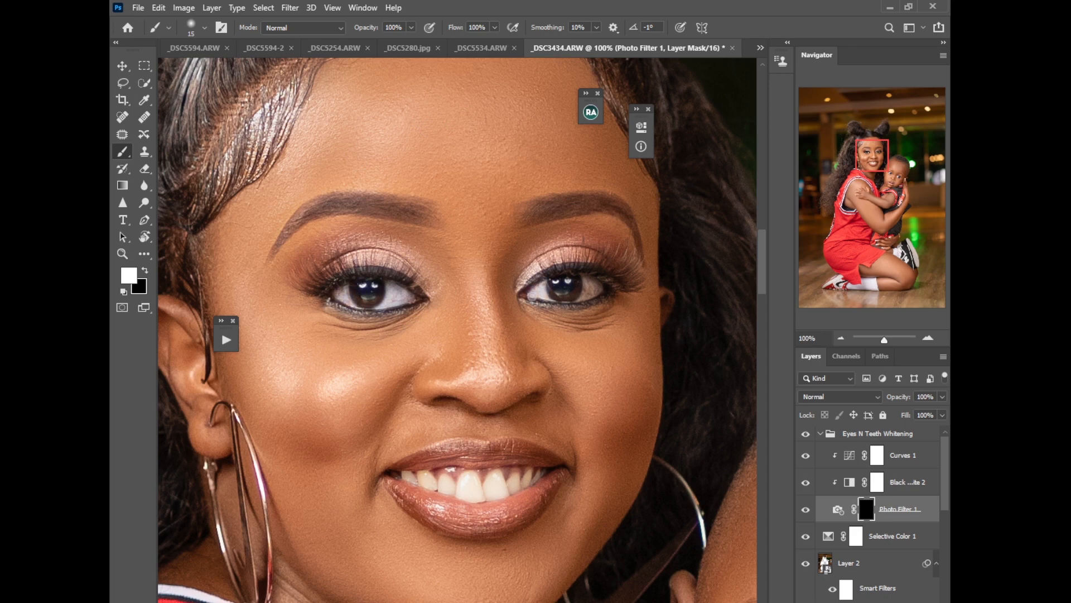
mouse_move(552, 279)
mouse_down()
mouse_move(584, 279)
mouse_move(584, 292)
mouse_move(595, 279)
mouse_move(586, 300)
mouse_up()
- Whiten the woman's teeth by painting white over them on the Photo Filter 1 mask, and switch the foreground color to black
mouse_move(489, 484)
mouse_down()
mouse_move(497, 475)
mouse_move(496, 495)
mouse_move(539, 475)
mouse_up()
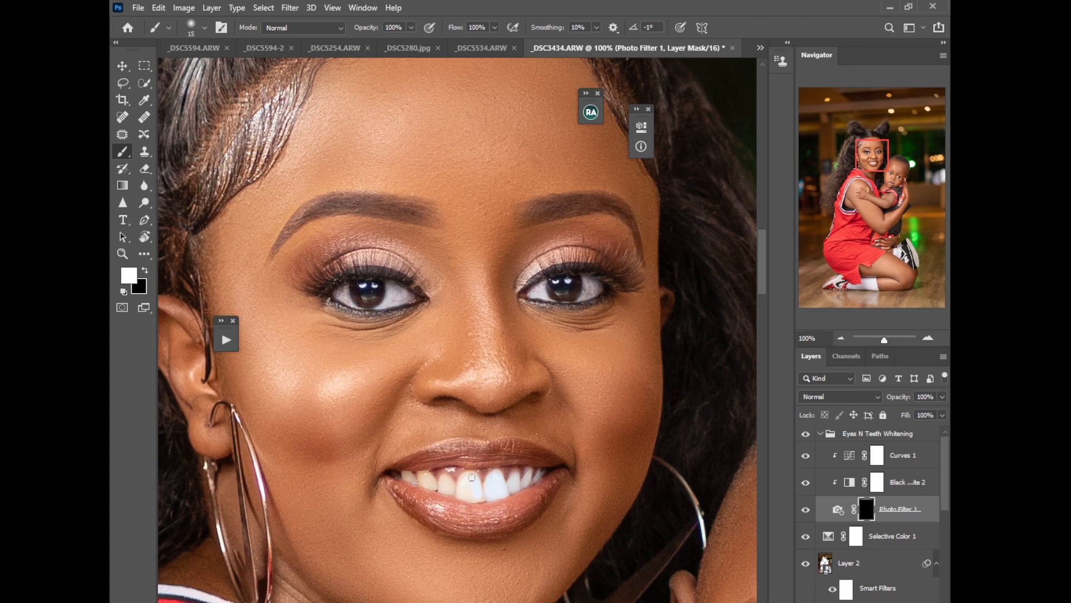
mouse_move(463, 489)
mouse_down()
mouse_move(441, 479)
mouse_move(440, 489)
mouse_move(403, 479)
mouse_up()
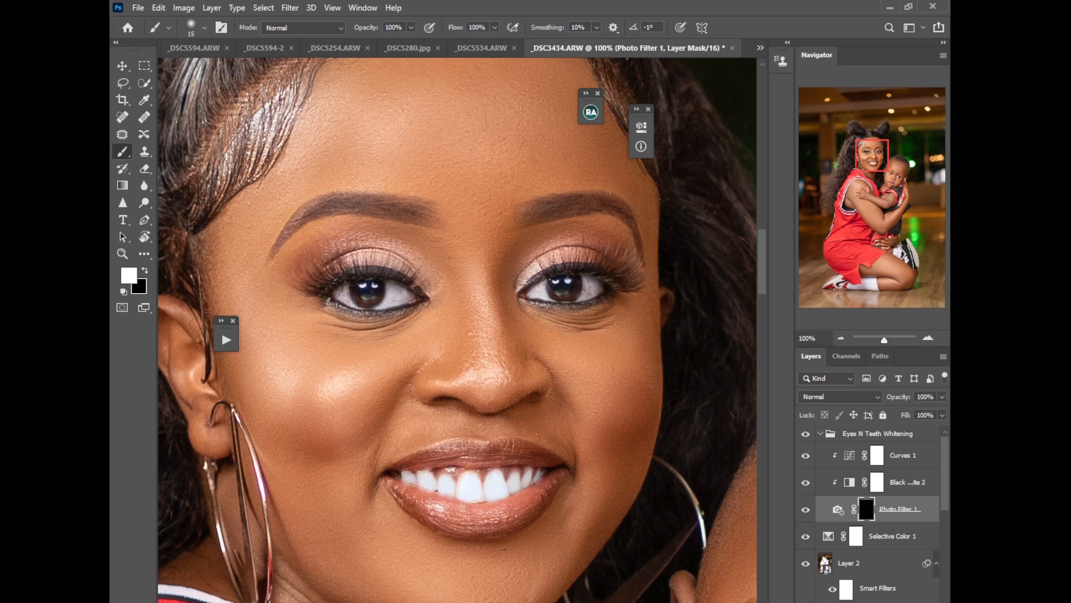
key(x)
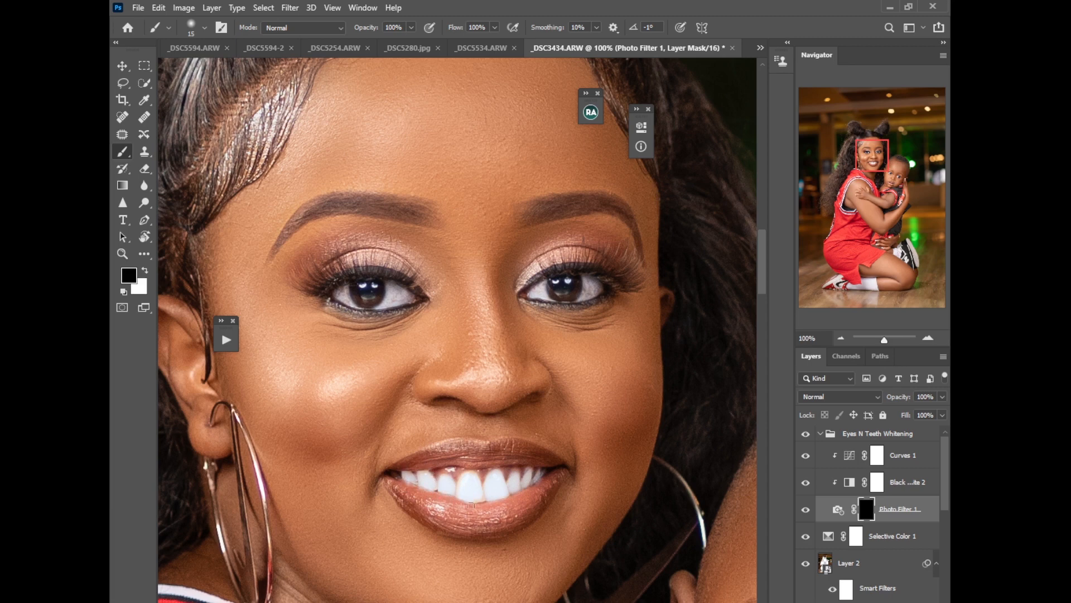
- Whiten the child's eyes and teeth on the same mask, alternating between white and black as the brush color
mouse_move(625, 463)
mouse_down()
mouse_move(468, 441)
mouse_move(452, 265)
mouse_up()
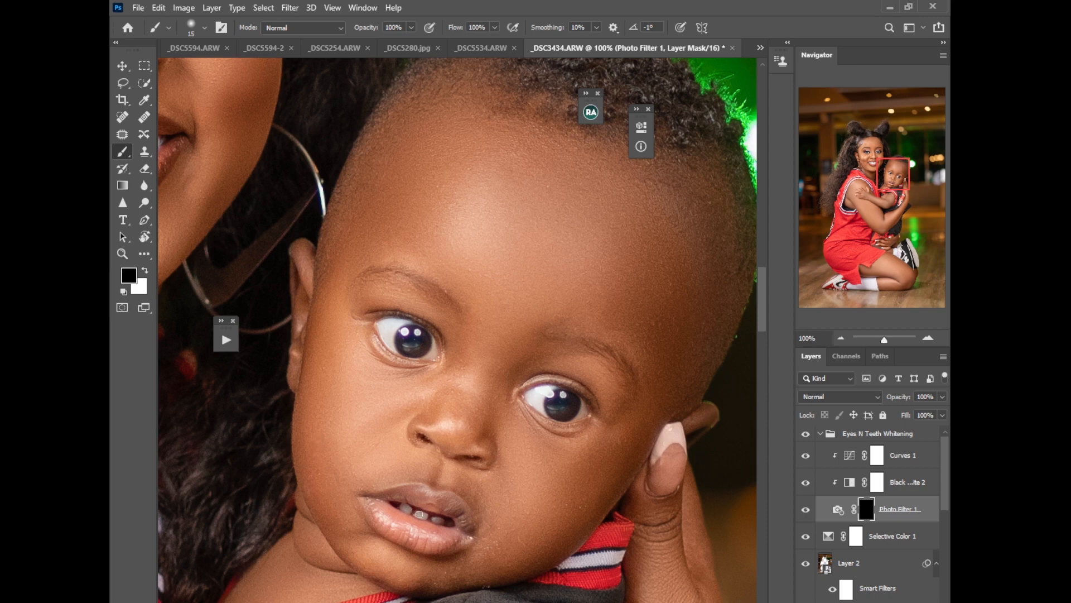
key(x)
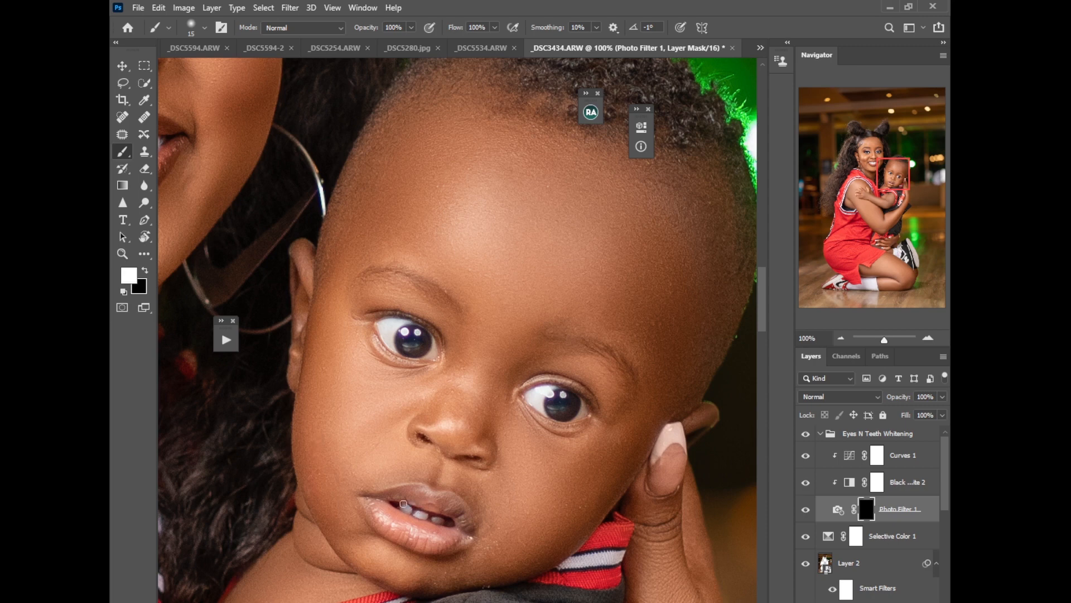
key(x)
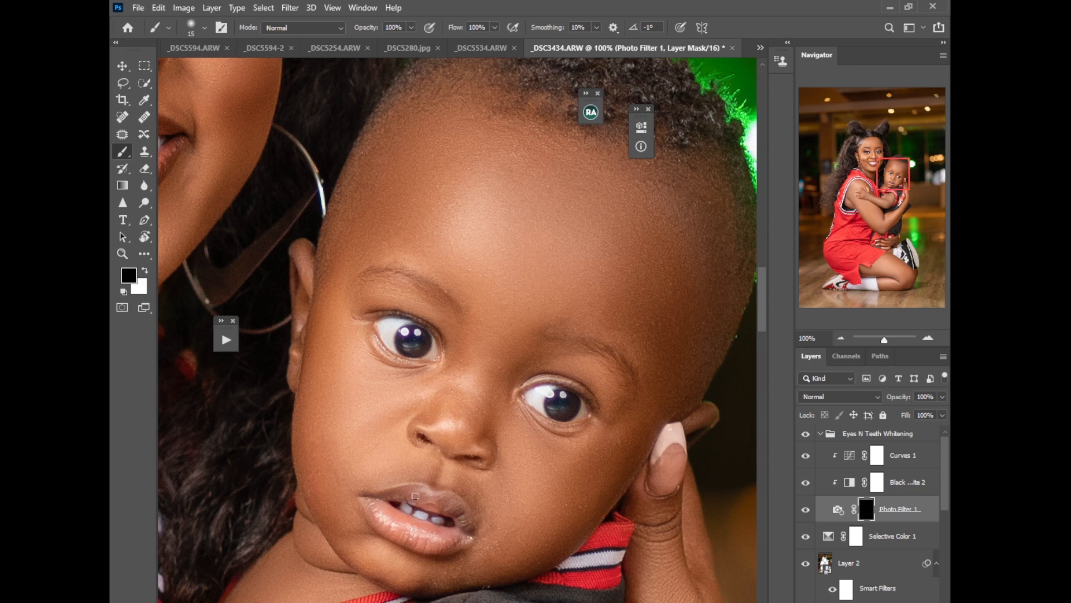
scroll(429, 489, down, 6)
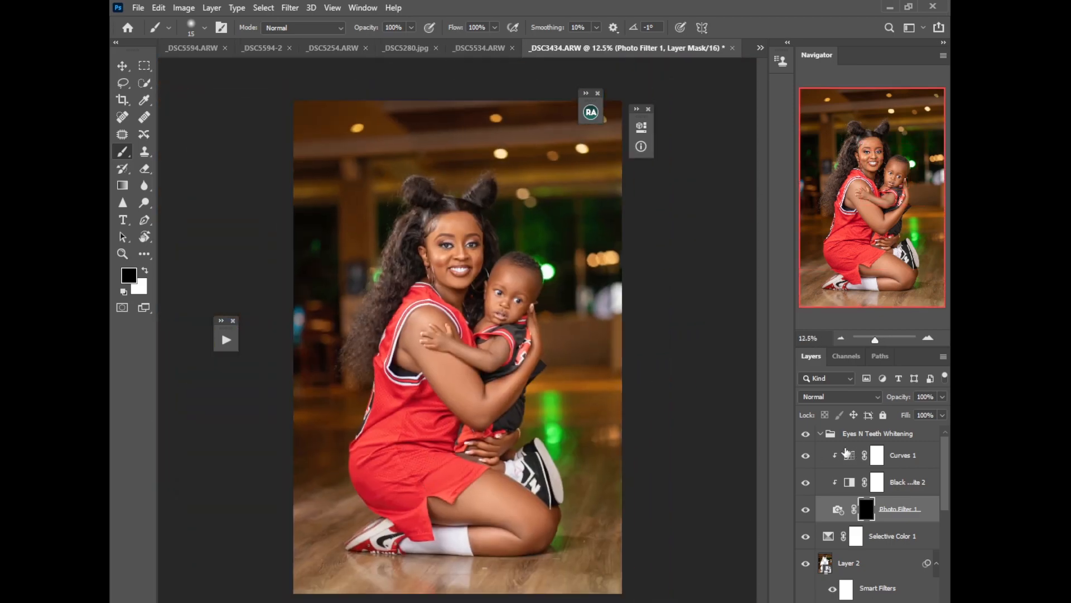
- Open the opacity setting of the Photo Filter 1 layer and reselect the Eyes N Teeth Whitening group
click(821, 434)
click(821, 434)
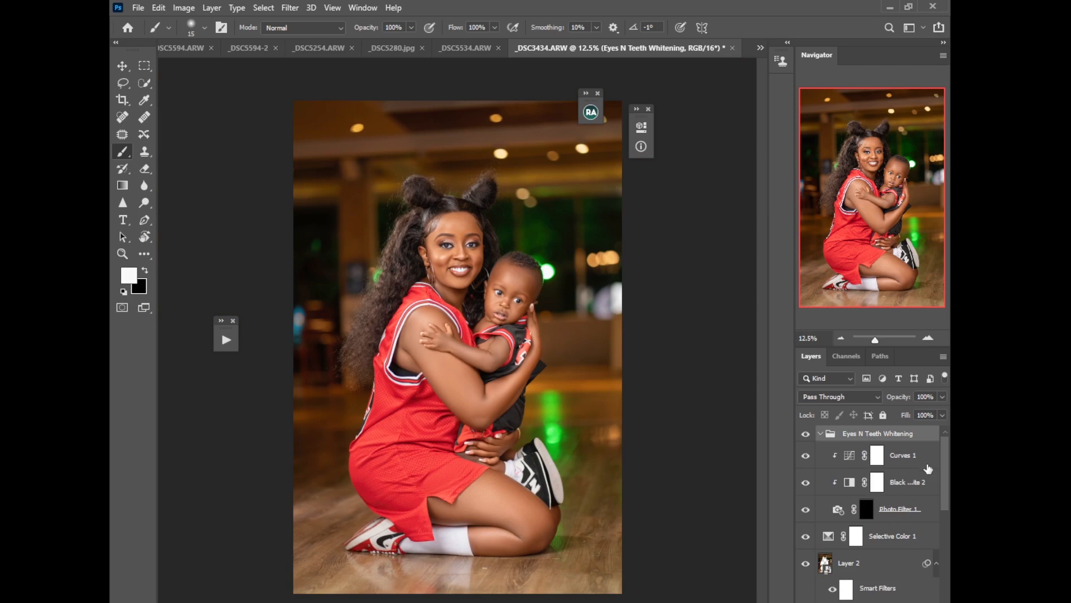
click(887, 509)
click(941, 397)
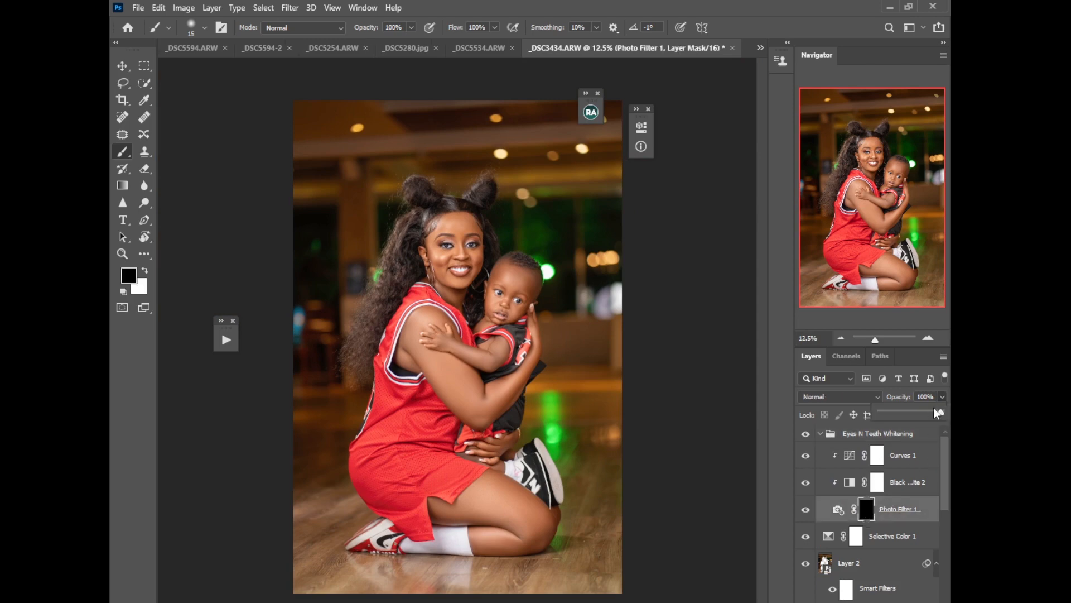
click(893, 434)
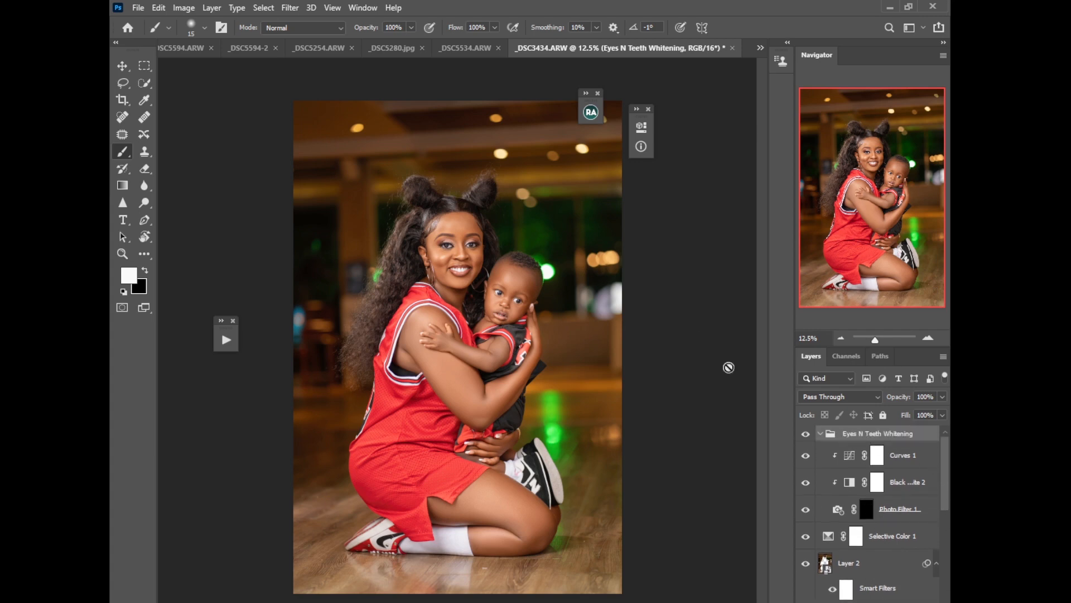
- Try the Light Contrast action on the portrait
click(226, 340)
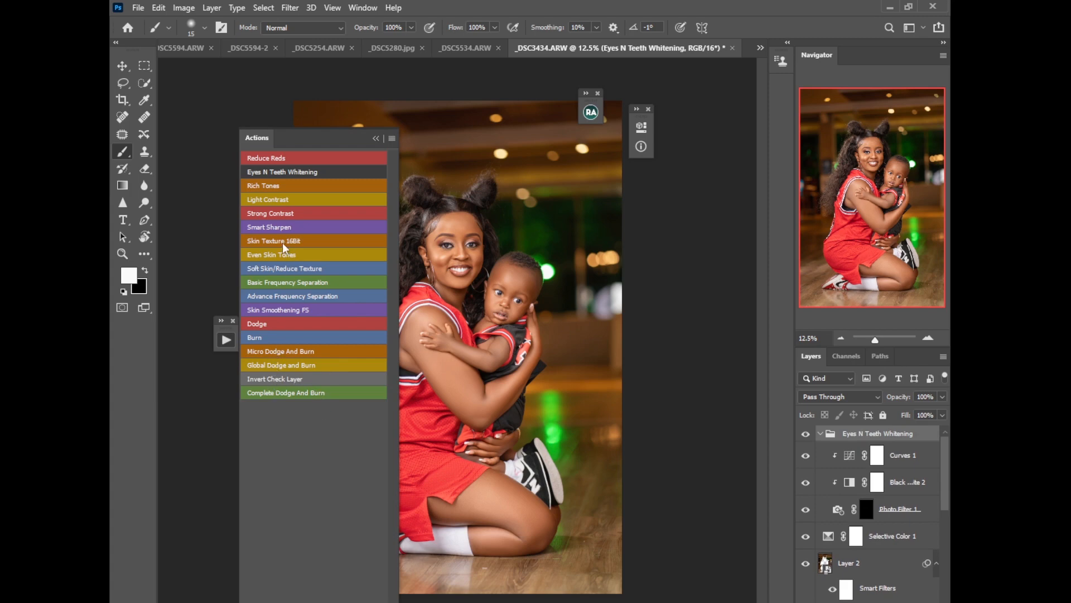
click(264, 199)
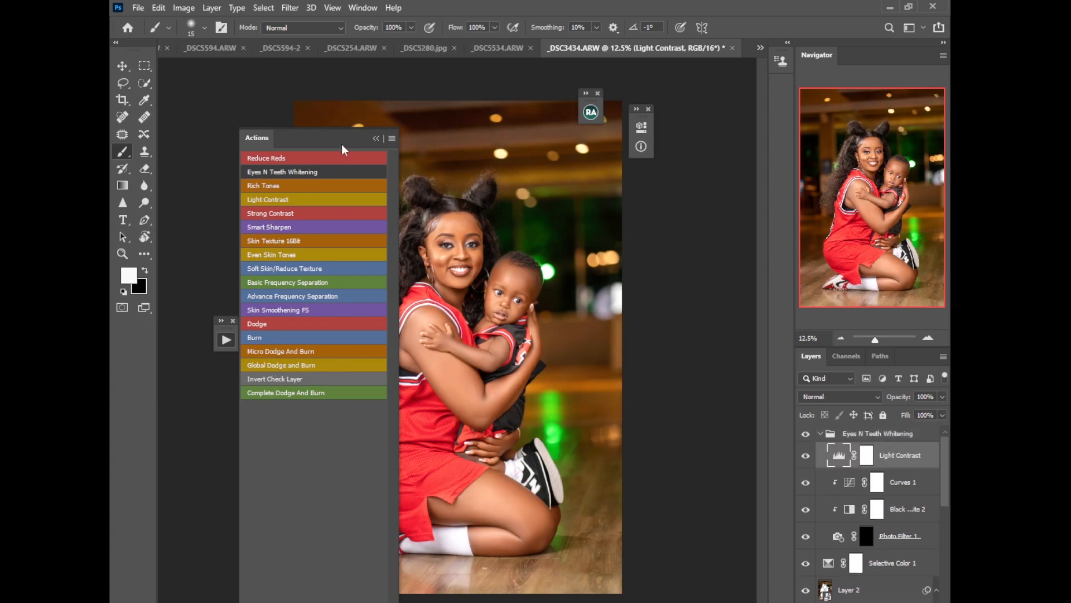
click(376, 137)
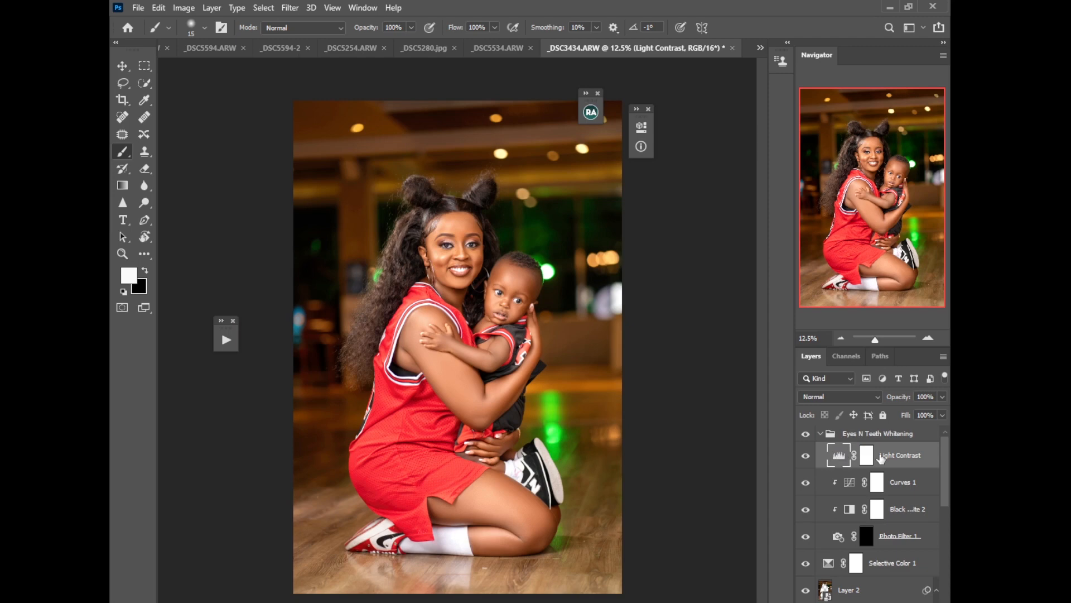
- Delete the Light Contrast and Curves 1 adjustment layers from the Eyes N Teeth Whitening group
key(Delete)
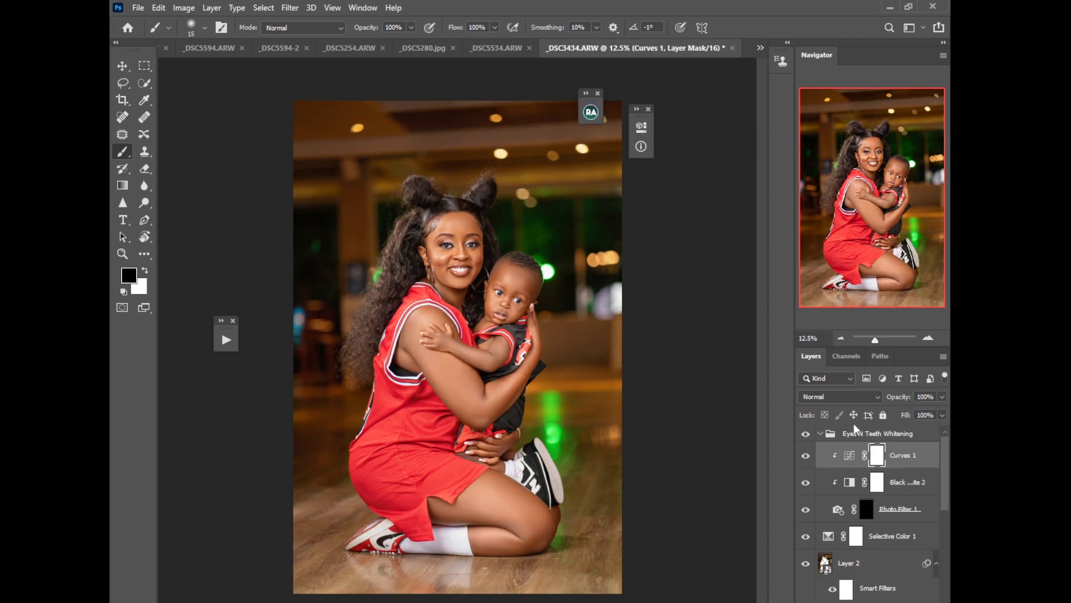
key(Delete)
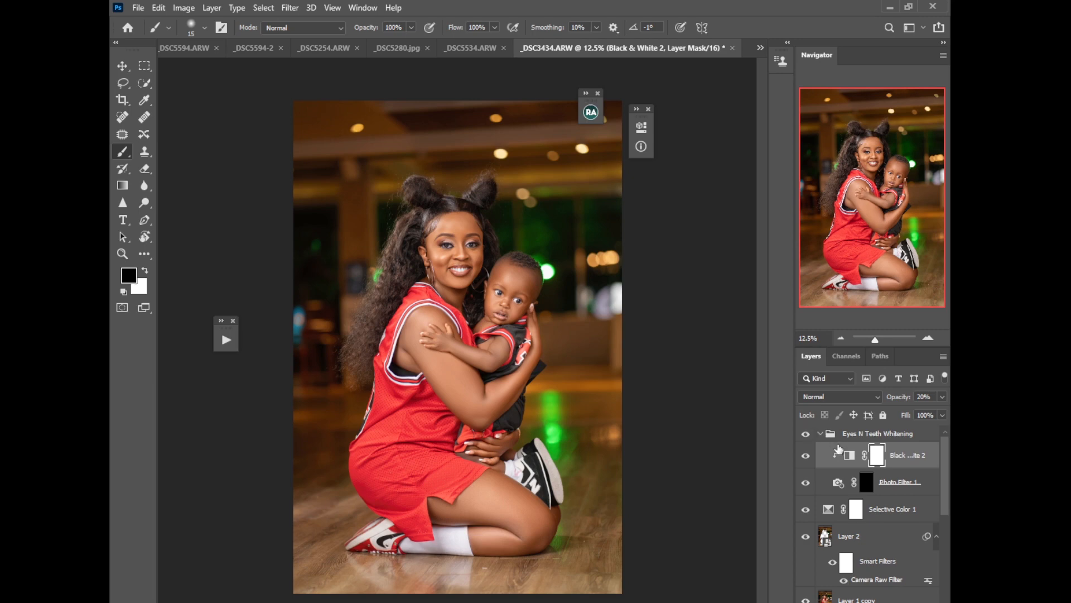
- Collapse the Eyes N Teeth Whitening group and stamp all visible layers into a new merged layer above it
key(ctrl+z)
click(820, 434)
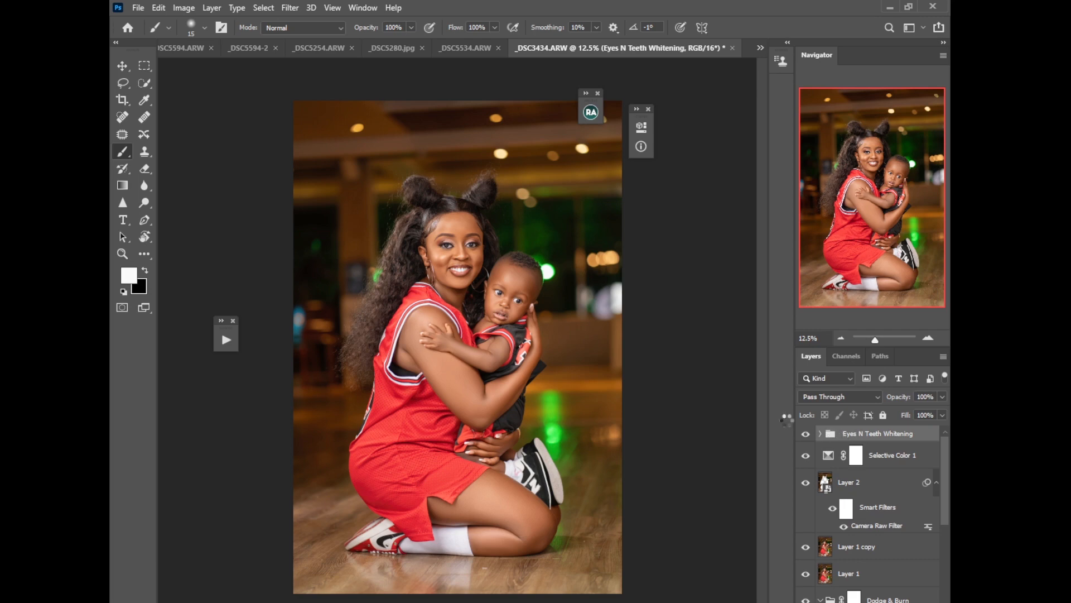
key(ctrl+shift+alt+e)
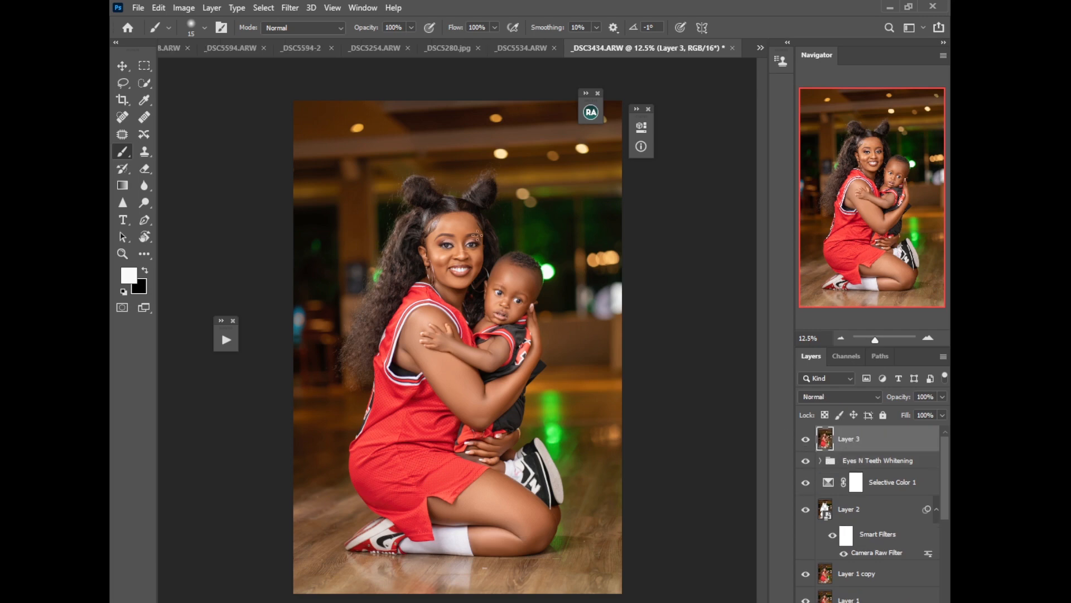
click(227, 342)
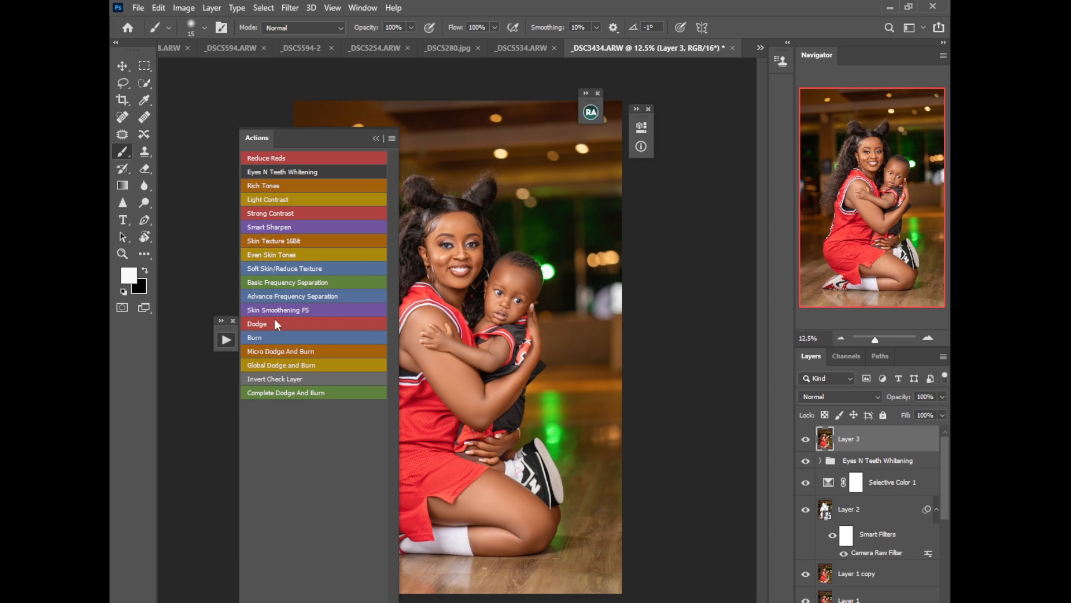
click(263, 196)
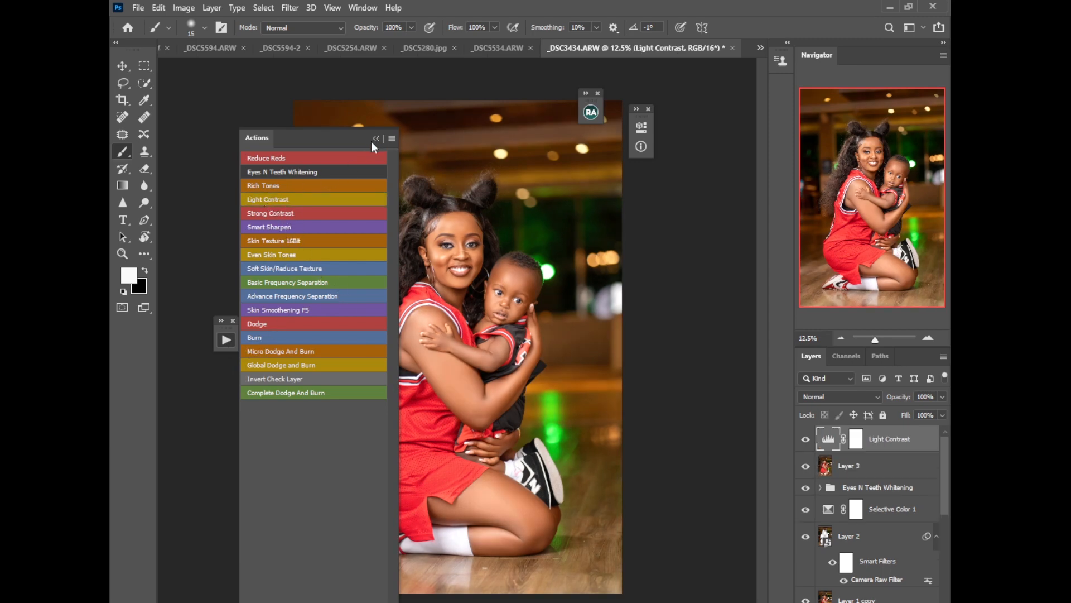
click(374, 139)
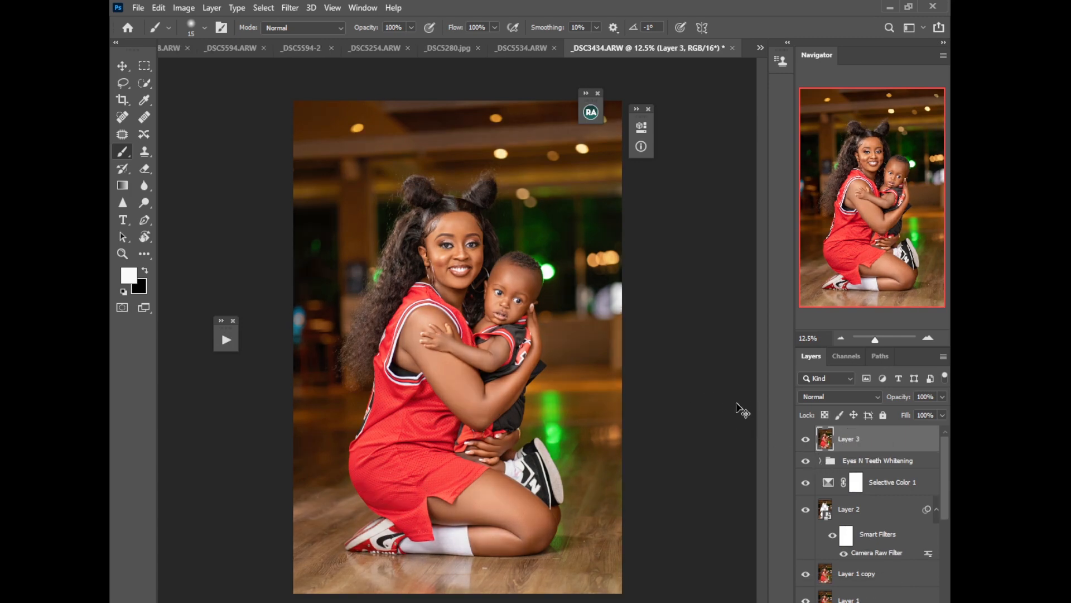
- Duplicate the merged layer and run the Light Contrast action above the copy
click(225, 339)
click(268, 200)
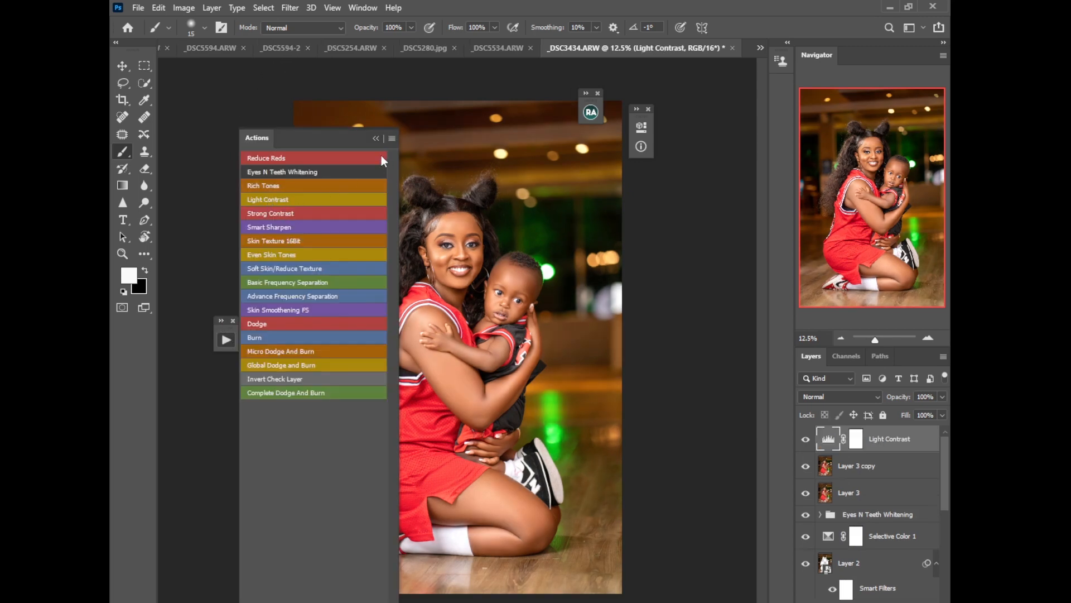
click(375, 138)
- Hide the Light Contrast layer, then mask Layer 3 copy with an automatic subject selection of the woman and child
click(849, 469)
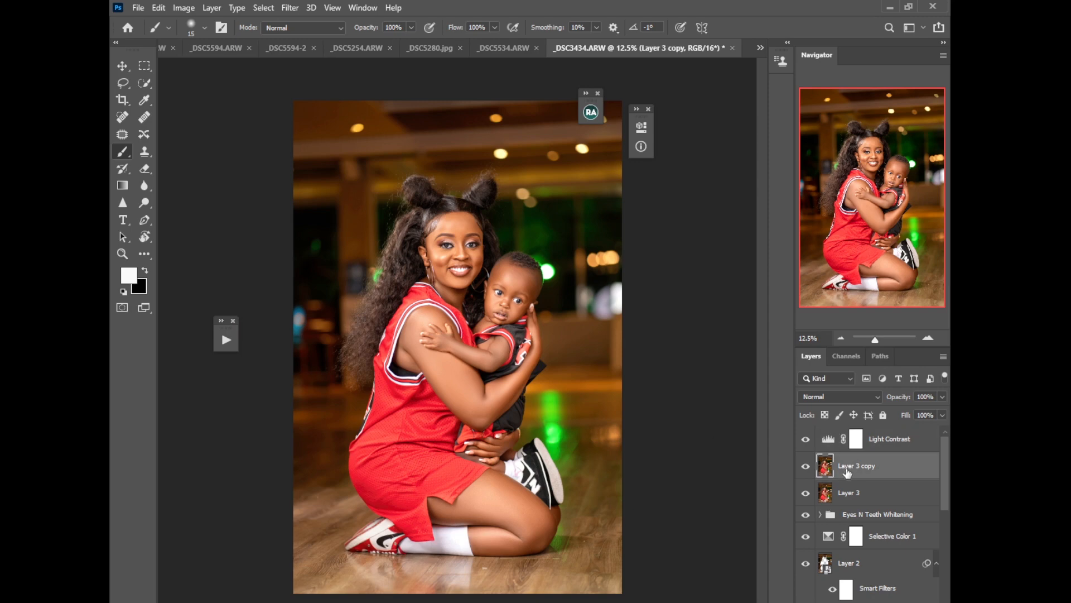
click(806, 439)
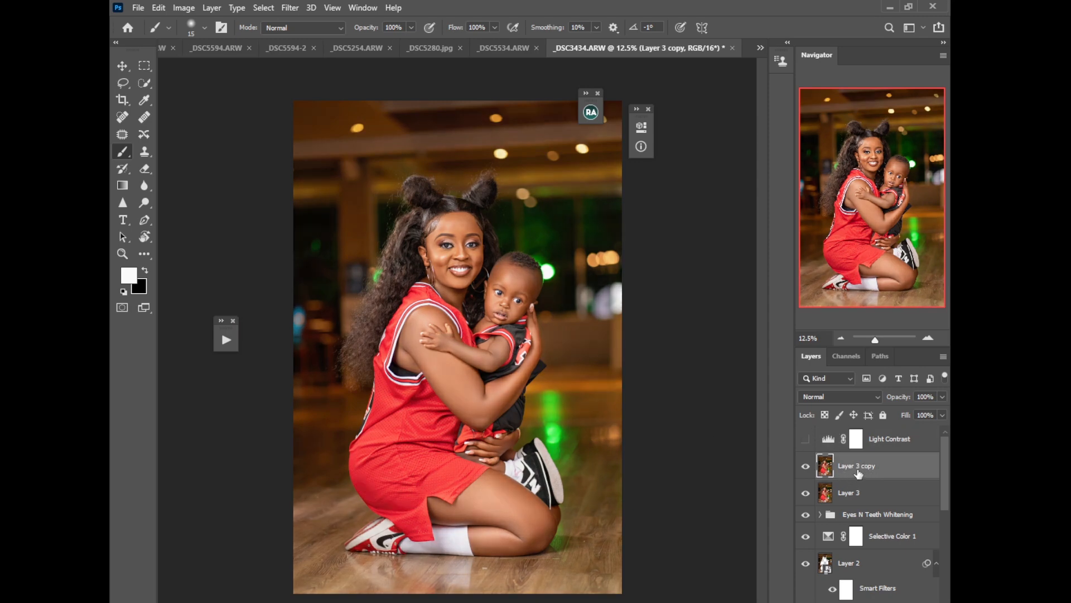
click(263, 7)
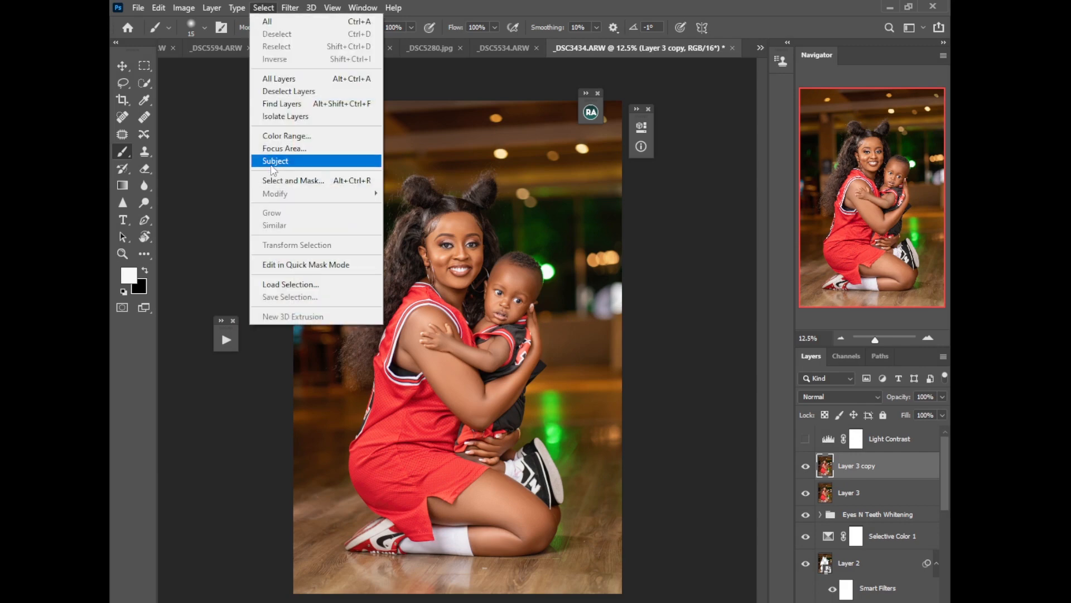
click(274, 162)
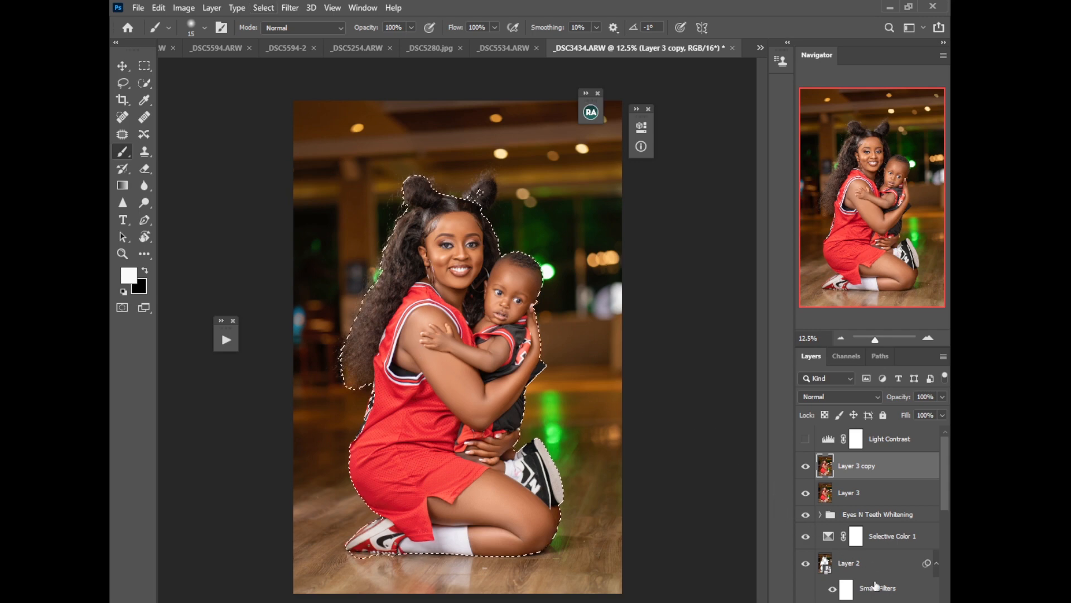
click(857, 601)
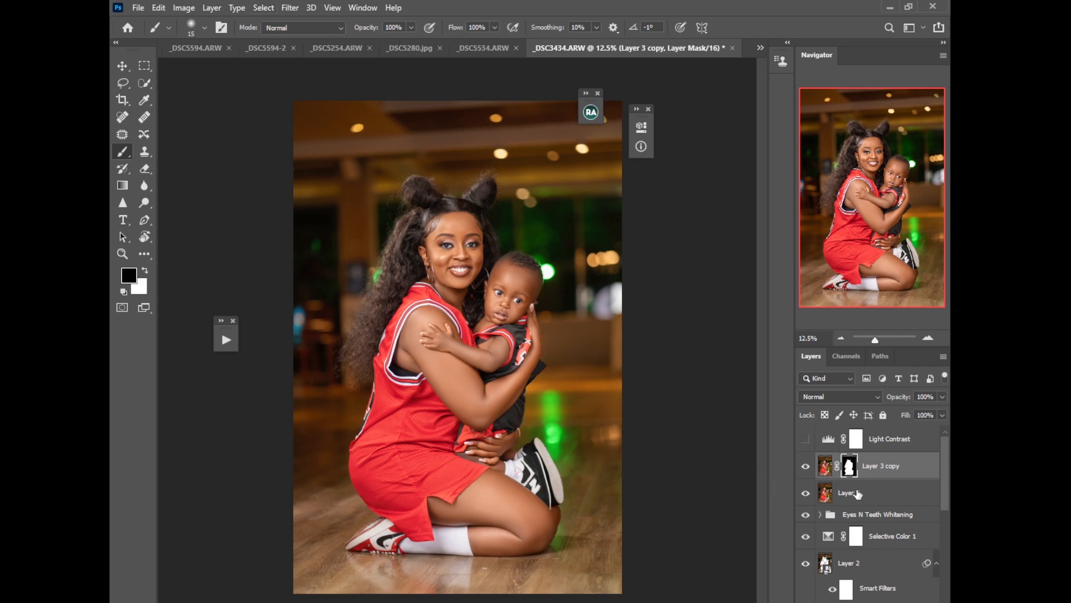
- Replace the Light Contrast layer's mask with a copy of the subject mask and show that layer again
drag(857, 473, 857, 439)
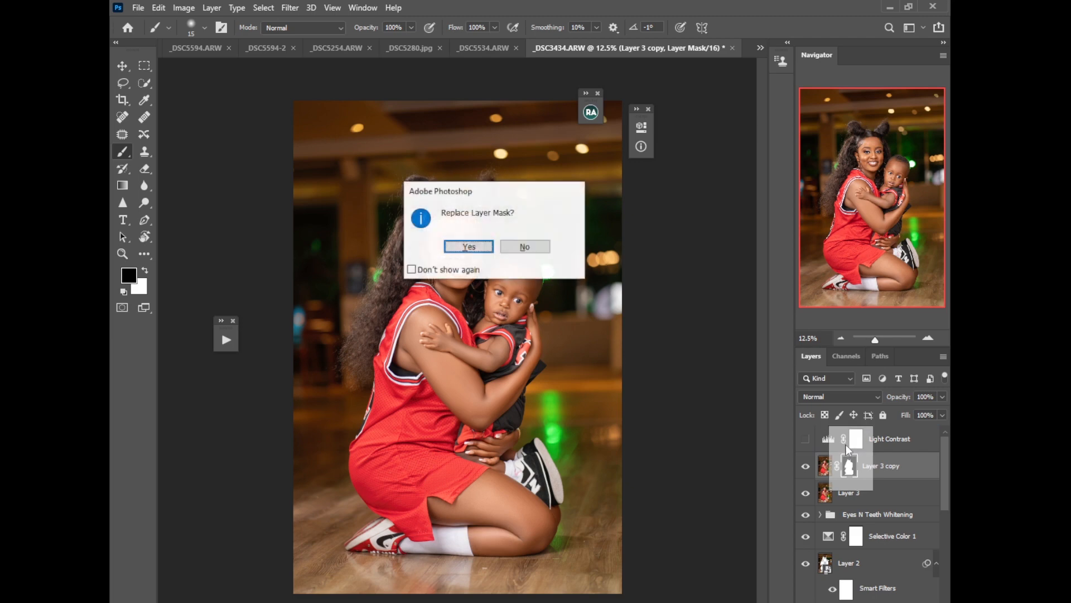
click(483, 249)
key(x)
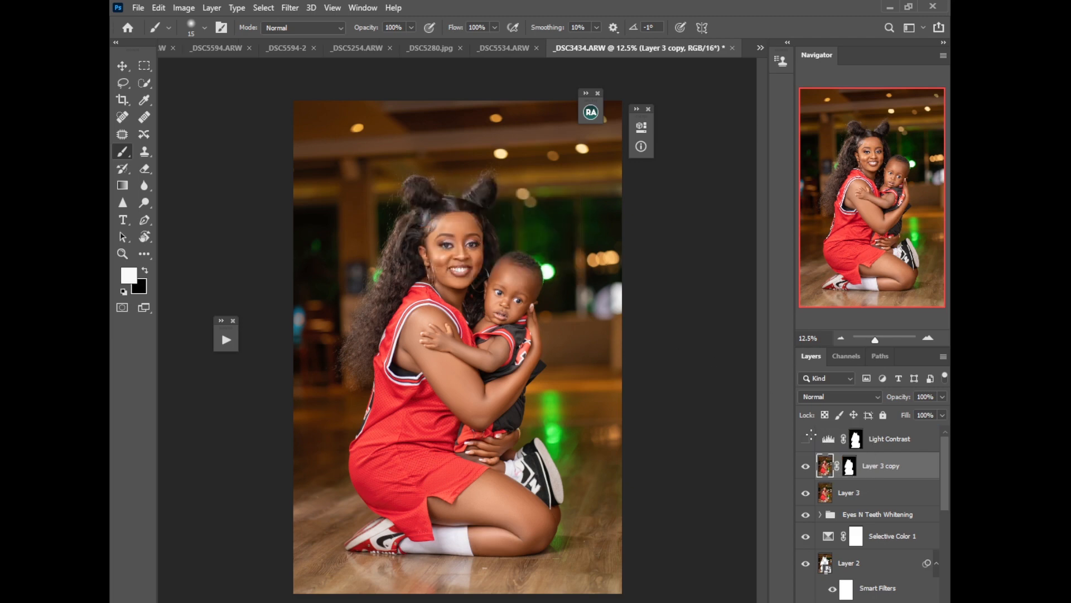
click(806, 439)
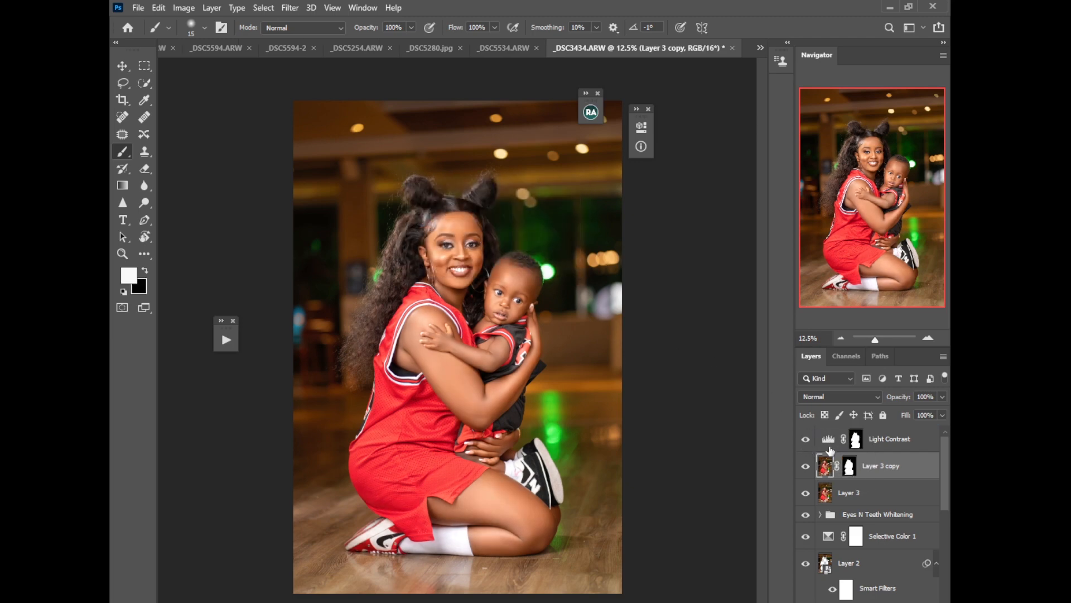
- Reduce the Light Contrast layer's opacity to 38%
click(886, 439)
key(x)
click(942, 396)
drag(913, 411, 909, 412)
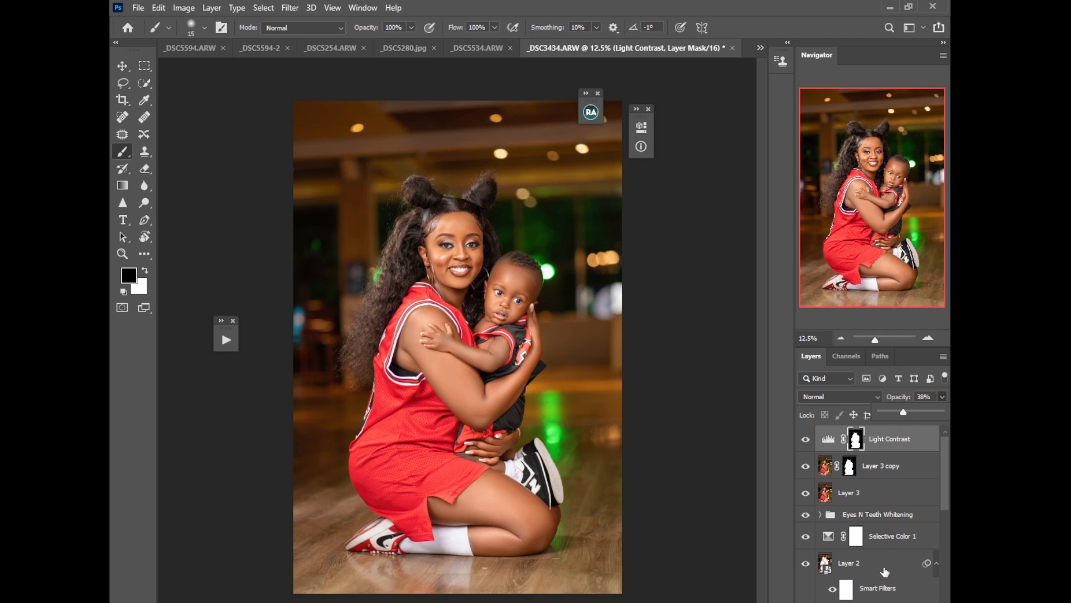
- Add a Photo Filter adjustment layer on top and set its filter to Cooling Filter (82)
click(873, 601)
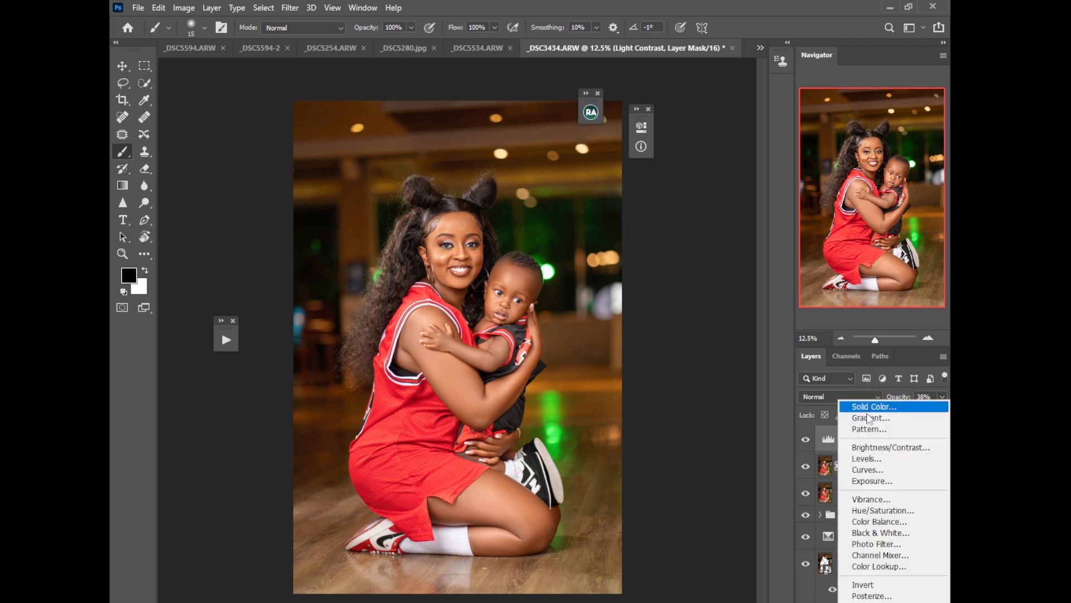
click(868, 544)
drag(580, 126, 691, 135)
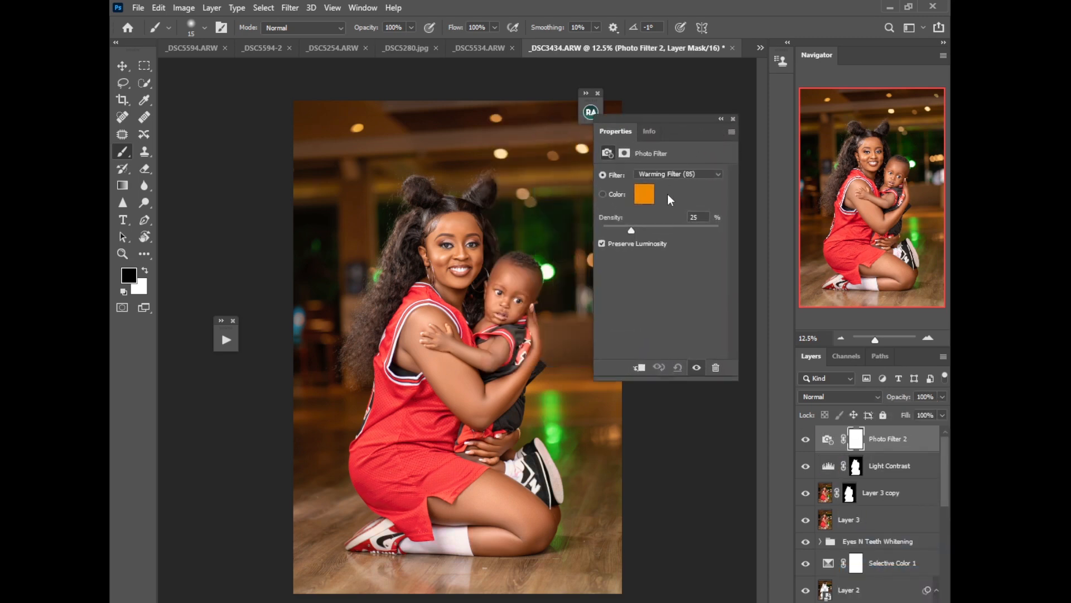
click(671, 175)
click(663, 237)
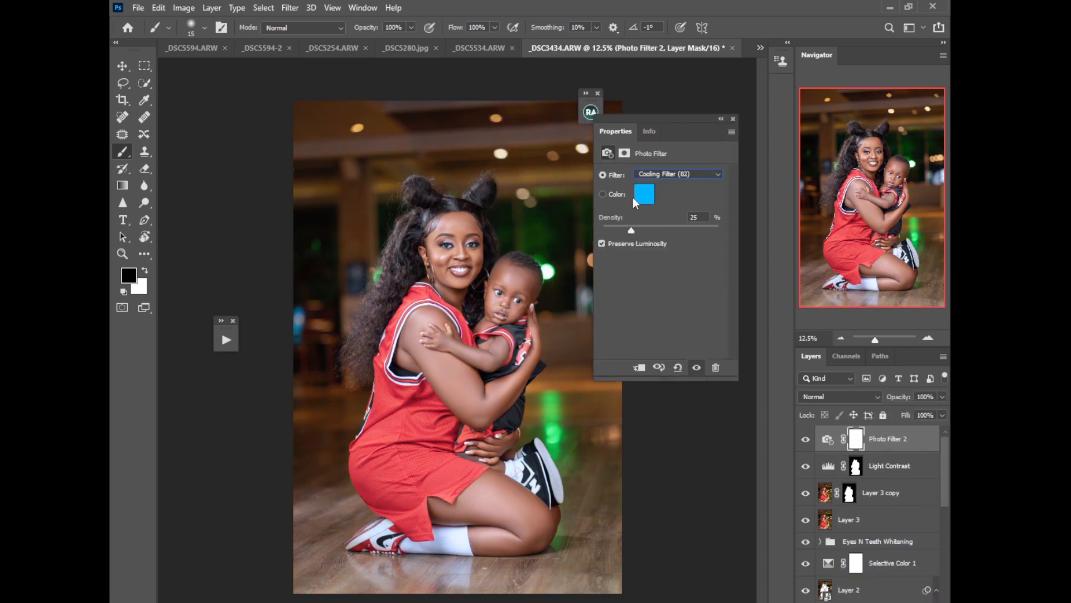
- Lower the cooling photo filter's density well below 25% while judging the skin tones on both faces up close
key(ctrl+plus)
key(ctrl+plus)
key(ctrl+plus)
key(ctrl+plus)
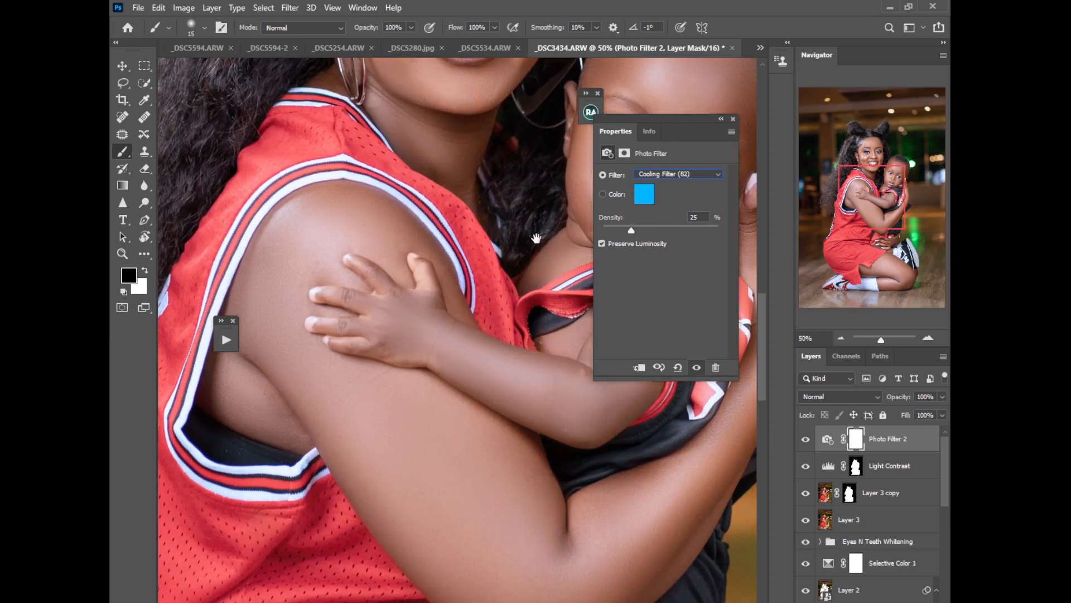
drag(537, 239, 521, 506)
drag(631, 229, 612, 230)
click(721, 120)
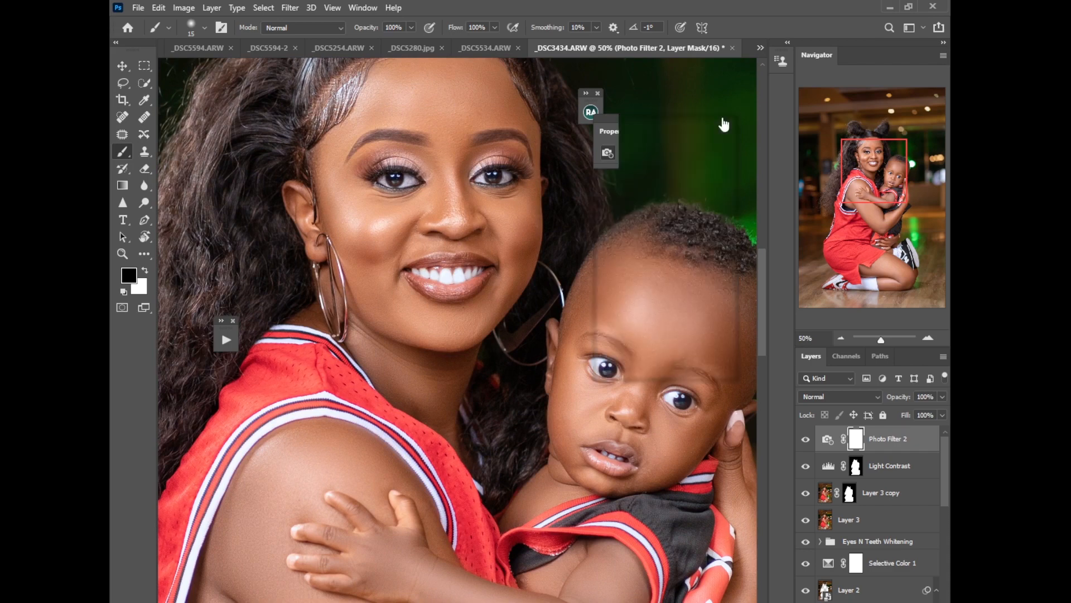
- Compare the whole portrait with and without the cooling photo filter, leaving the filter visible
scroll(712, 102, down, 3)
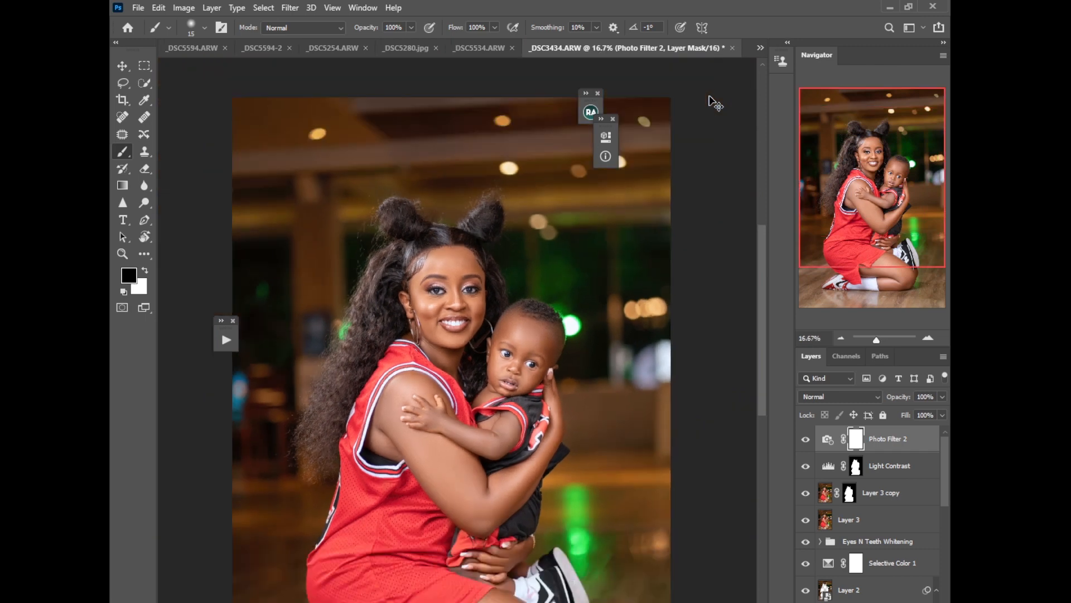
scroll(713, 102, down, 1)
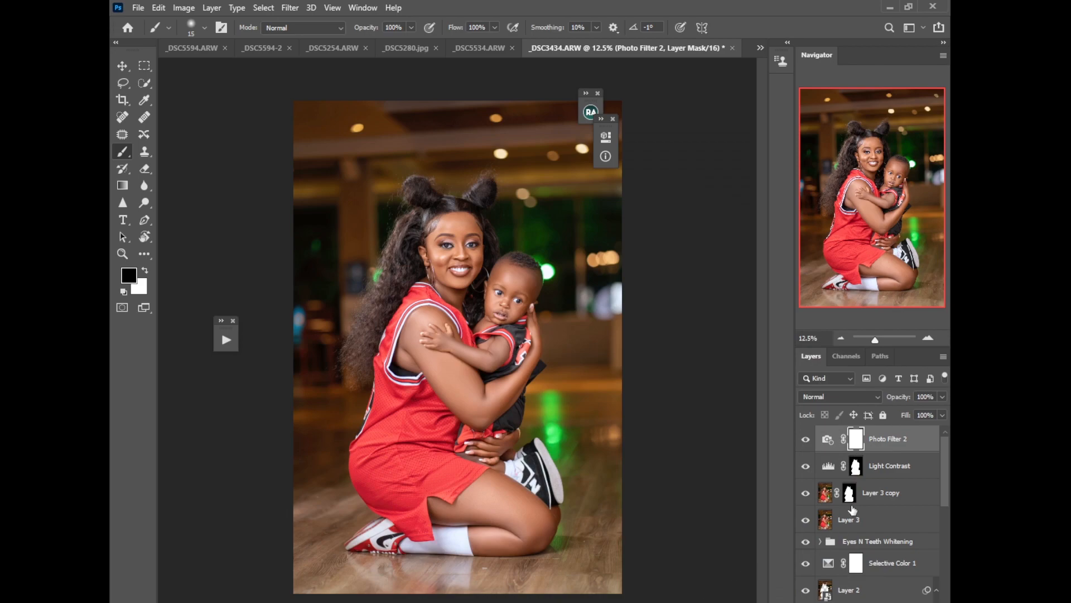
click(806, 439)
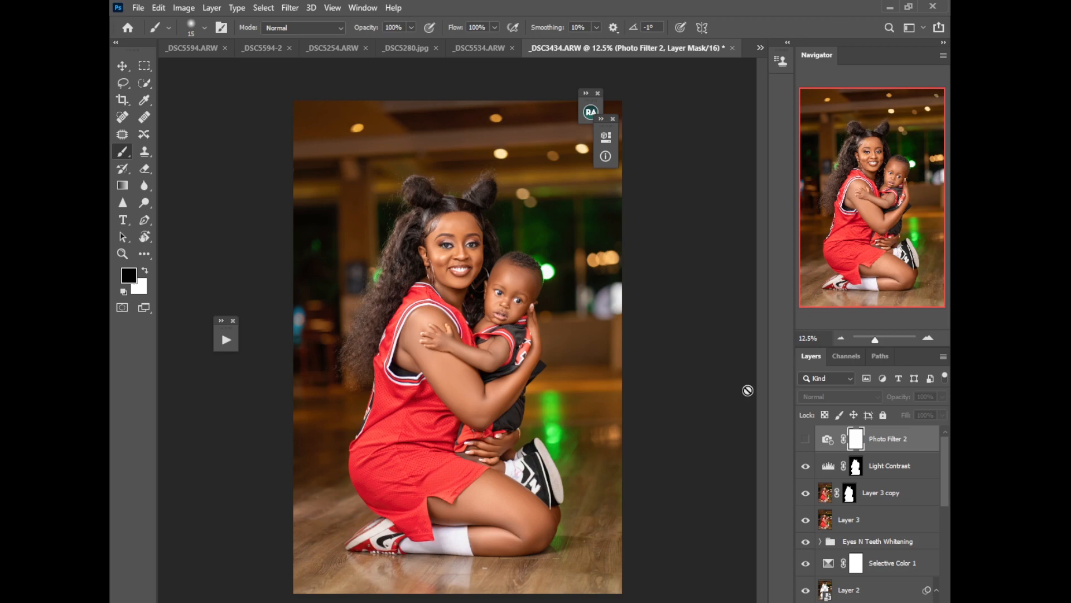
click(805, 439)
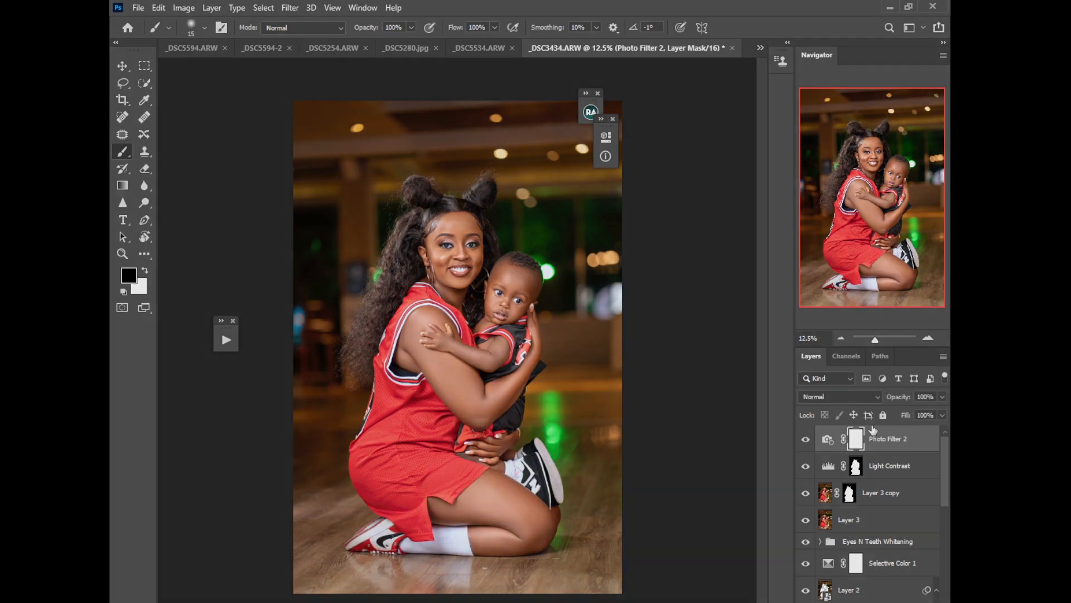